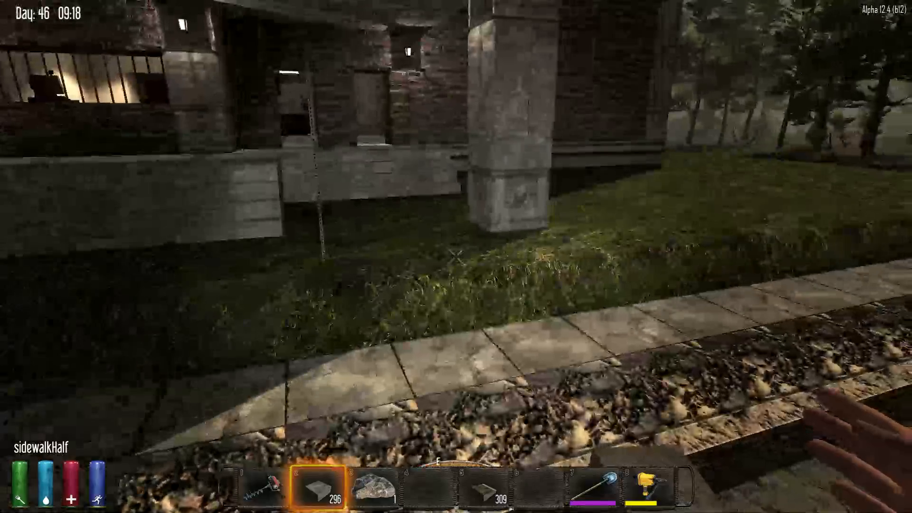
Step: Equip the auger and walk from the brick building's front steps to the paved street beside it
key(w)
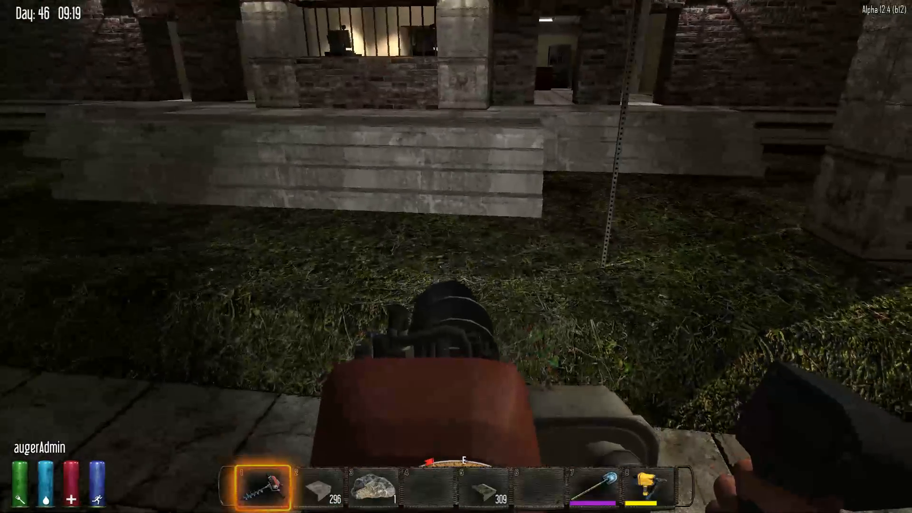
key(w)
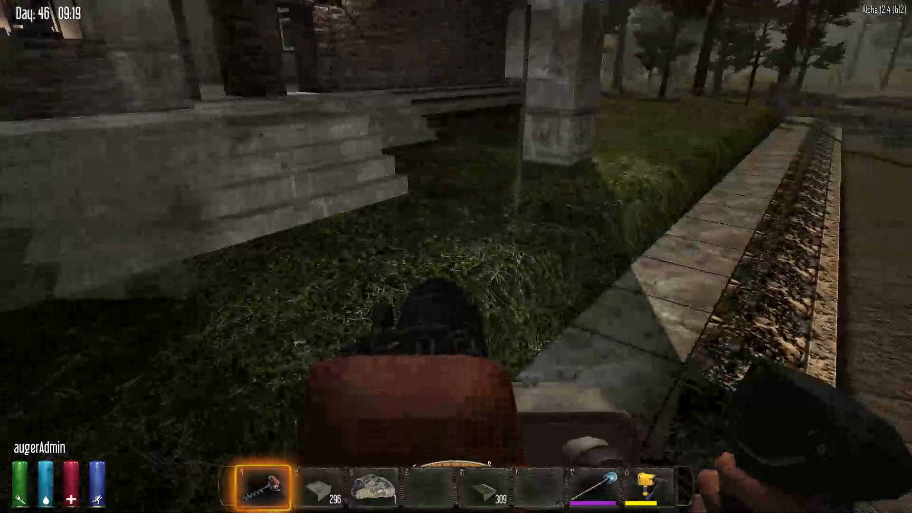
key(w)
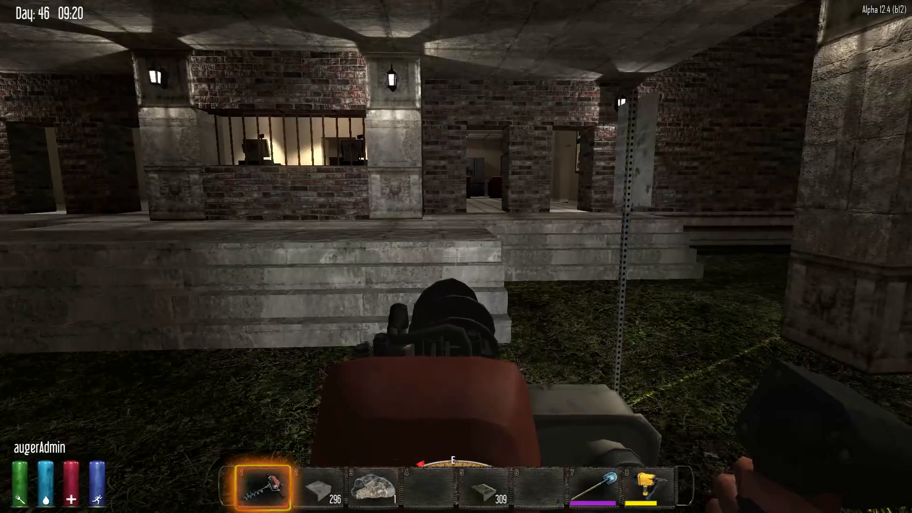
key(w)
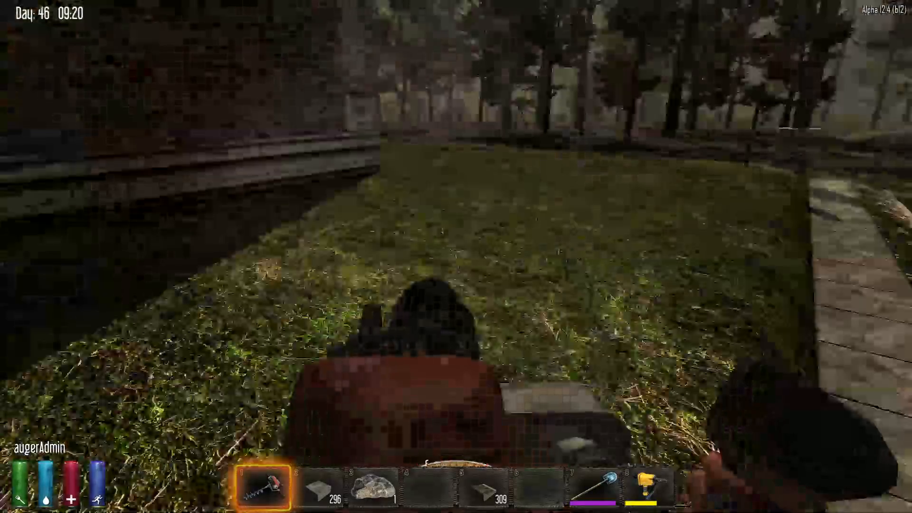
key(w)
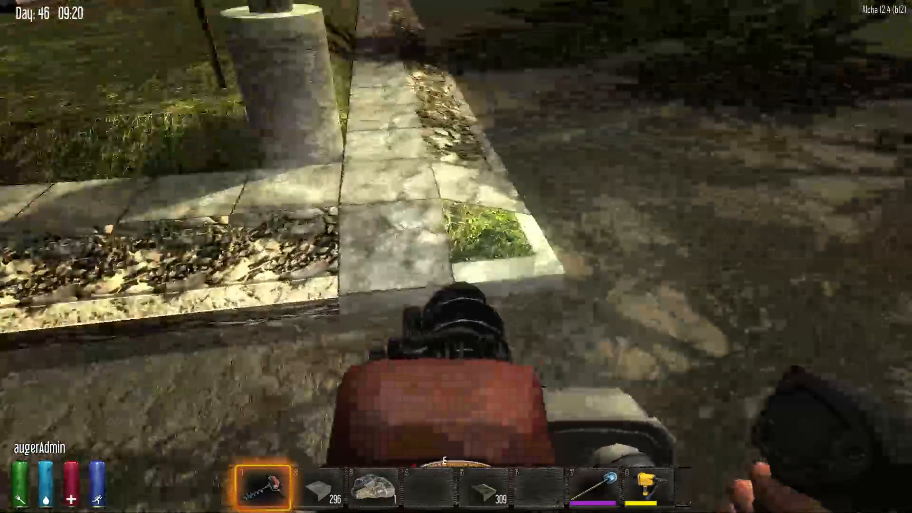
key(w)
key(w)
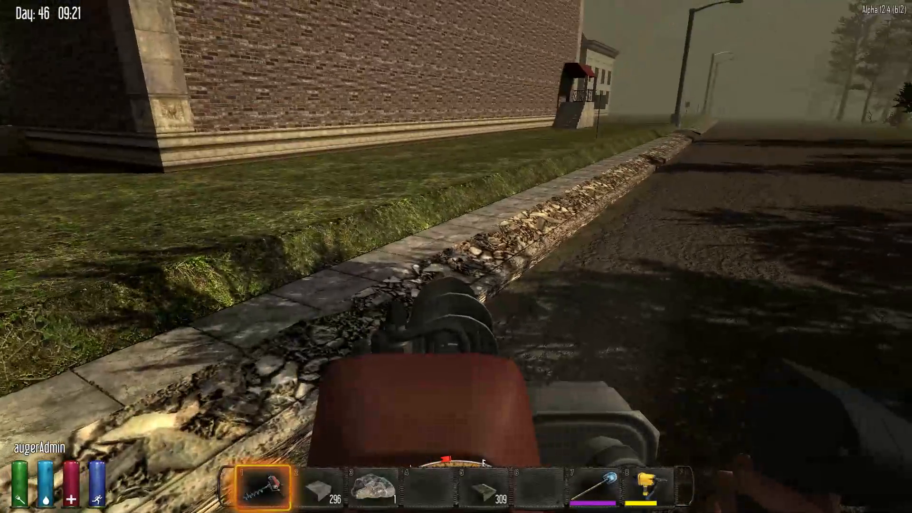
Step: Follow the street past the red-awning side entrance to the pale two-storey building on the adjoining grass
key(w)
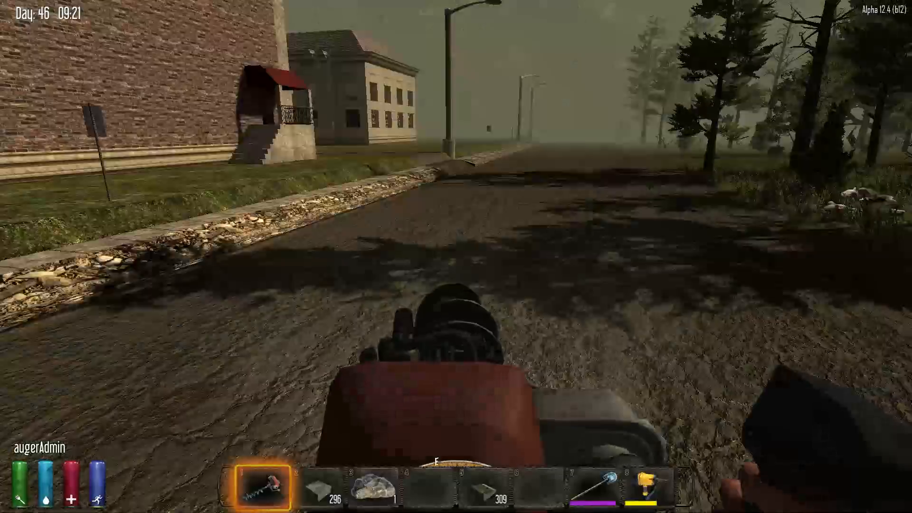
key(w)
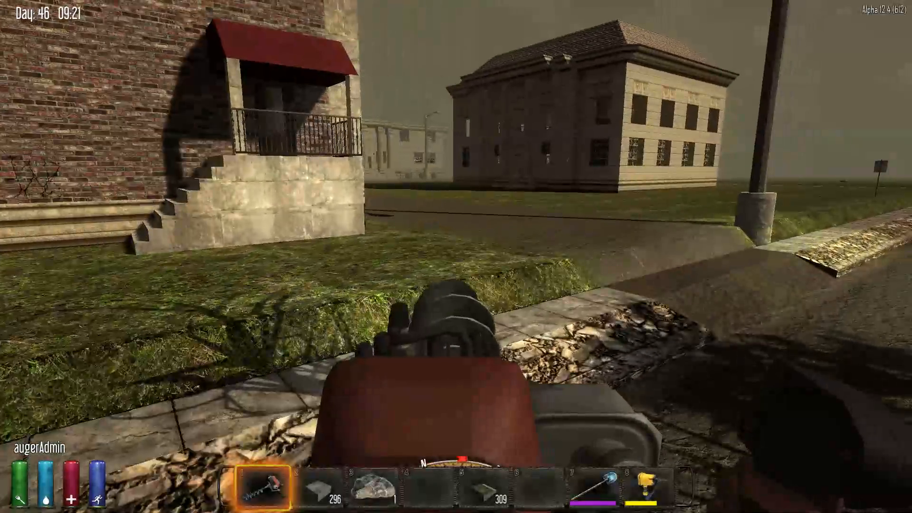
key(w)
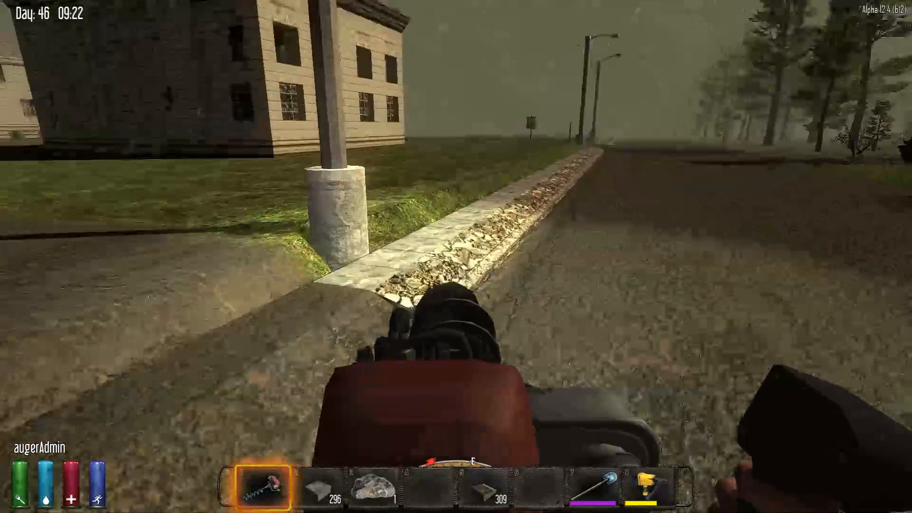
key(w)
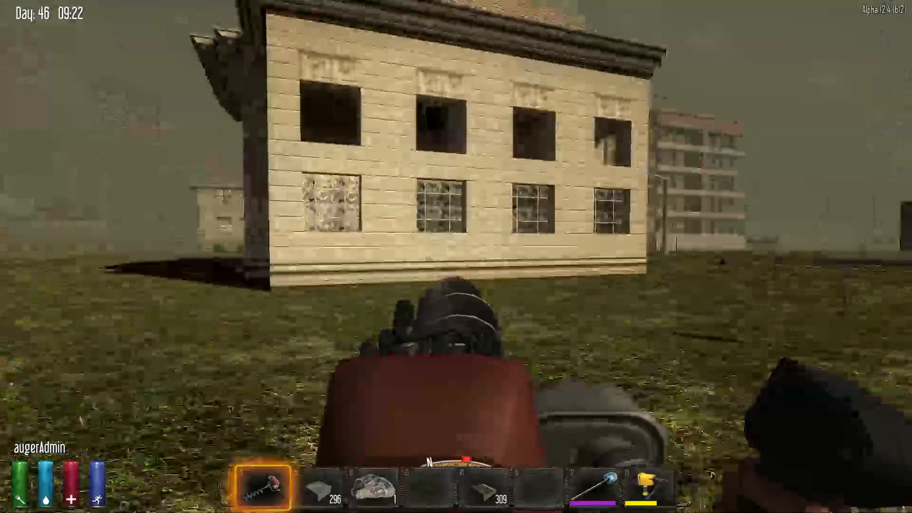
key(w)
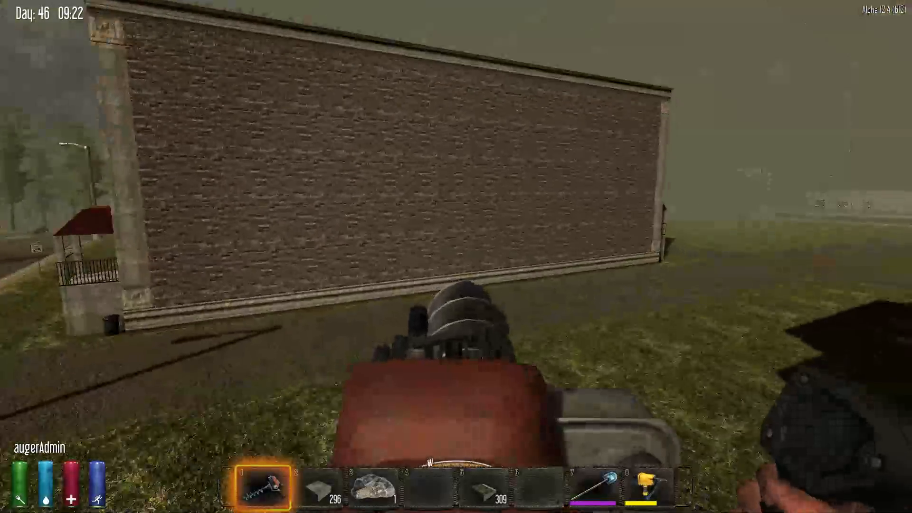
Step: Survey the columned building, the apartment block and the surrounding roads on the way to the brick building's rear corner
key(w)
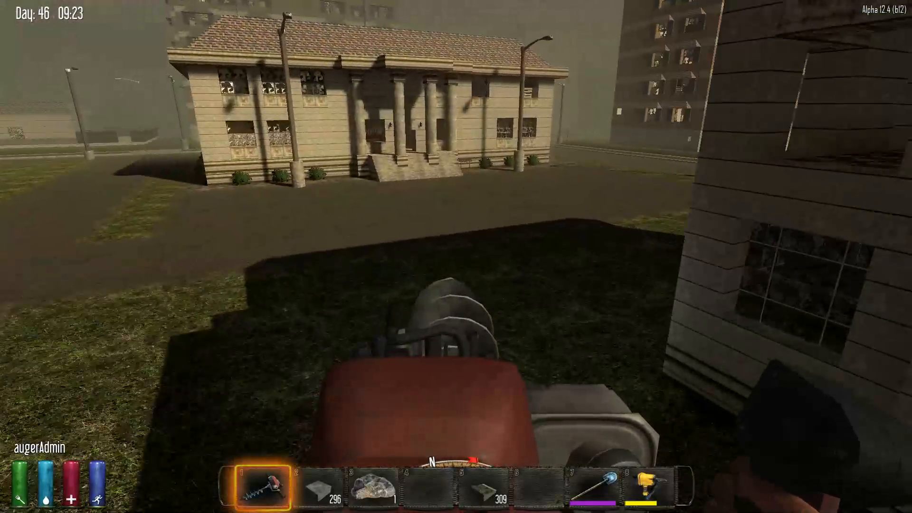
key(w)
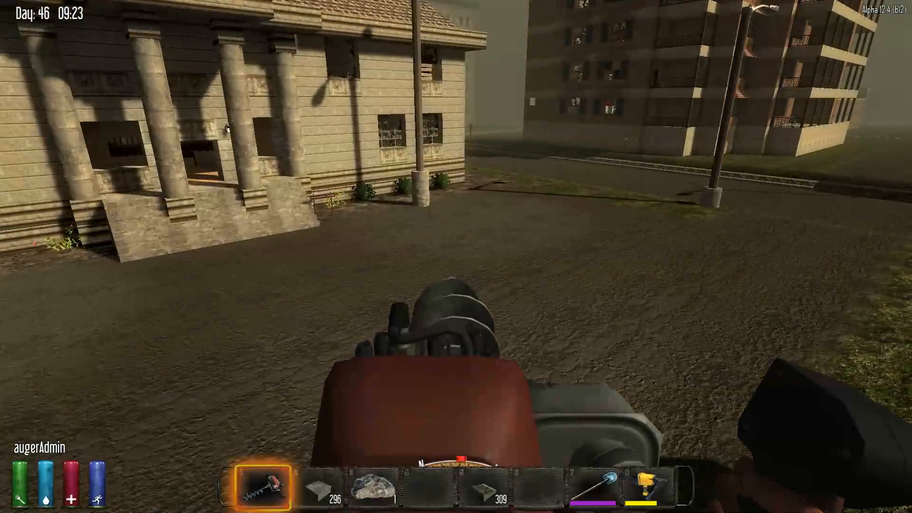
key(w)
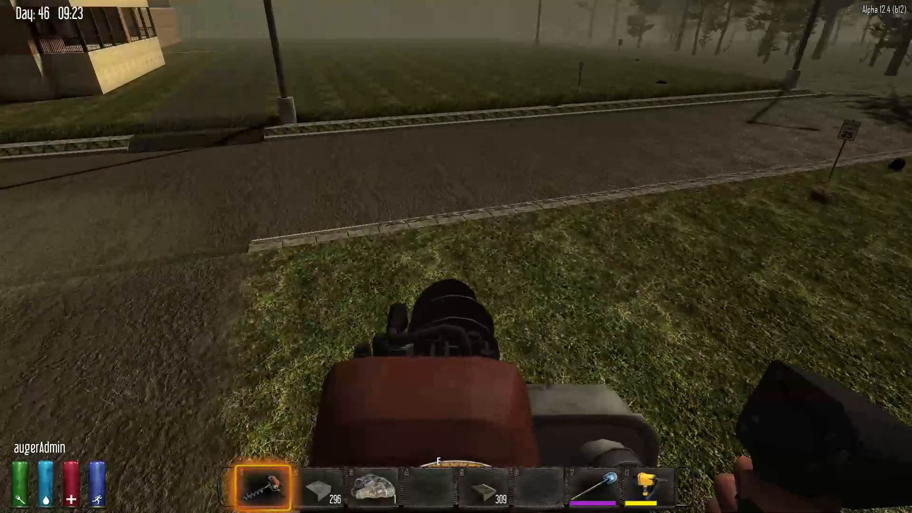
key(w)
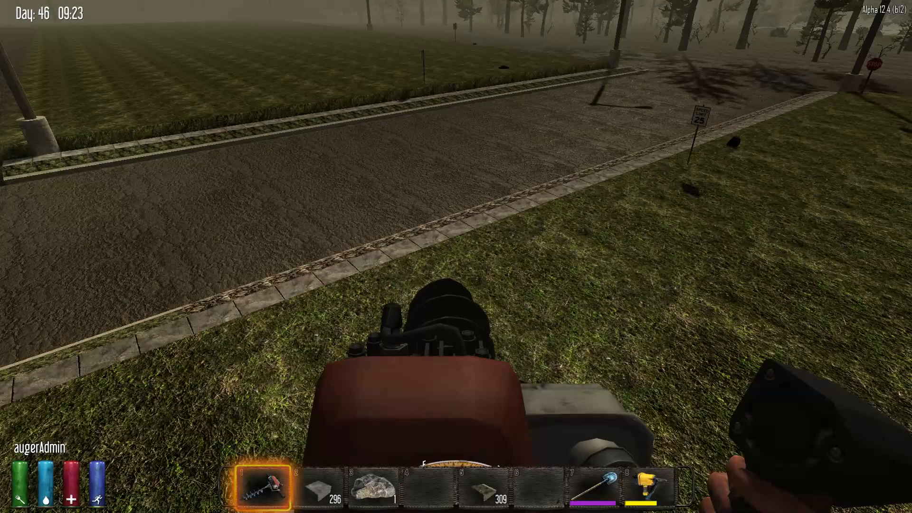
key(w)
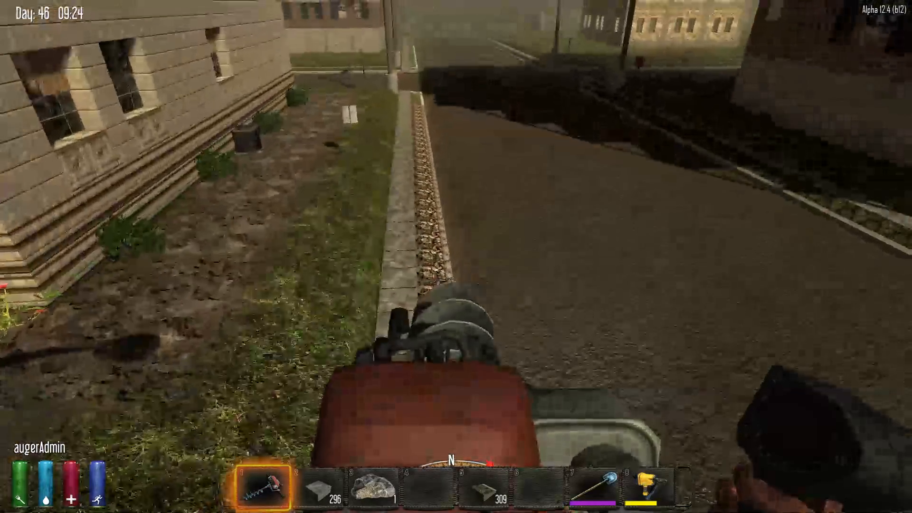
key(w)
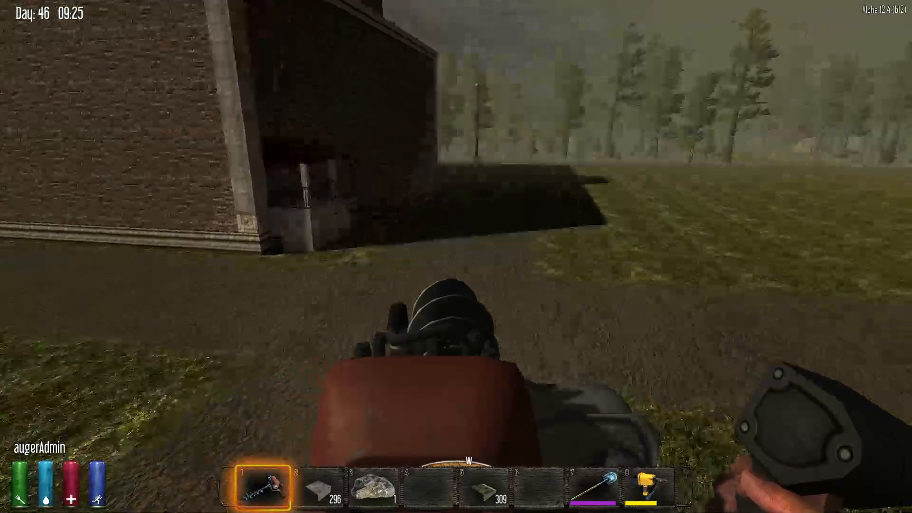
Step: Check the current location on the town map and continue west along the dirt road behind the brick building
key(w)
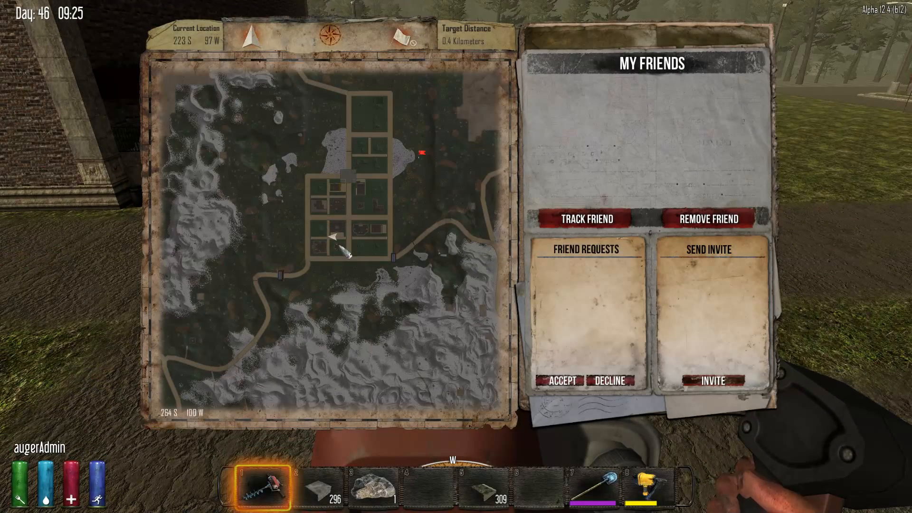
key(w)
key(m)
key(w)
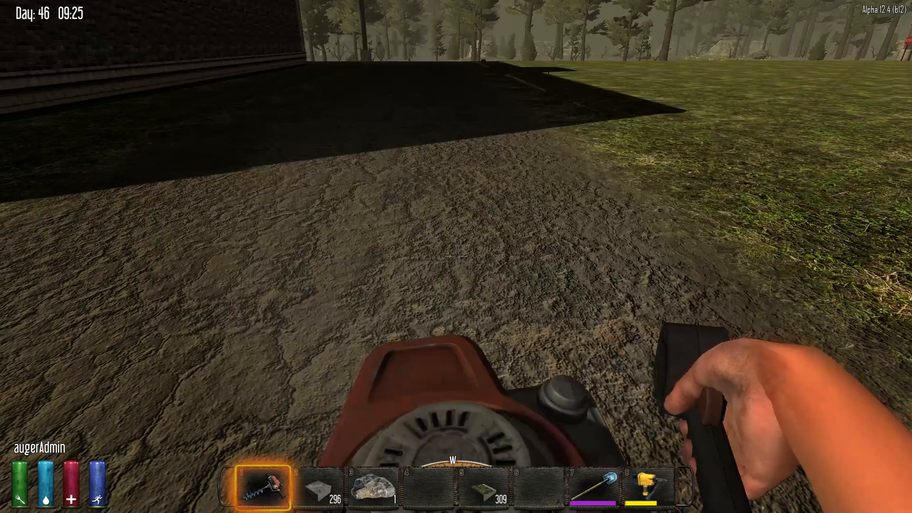
Step: Examine the grass plot, dirt roads and neighbouring buildings from the junction behind the brick building
key(w)
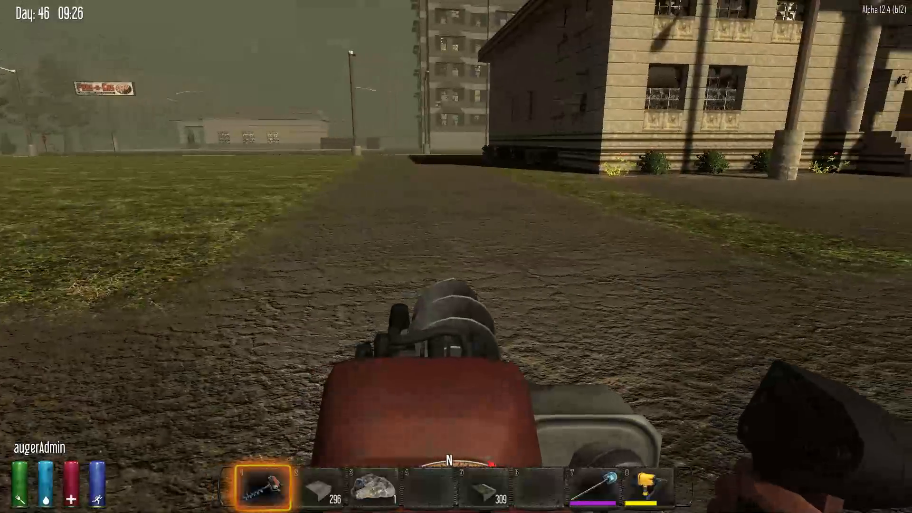
key(w)
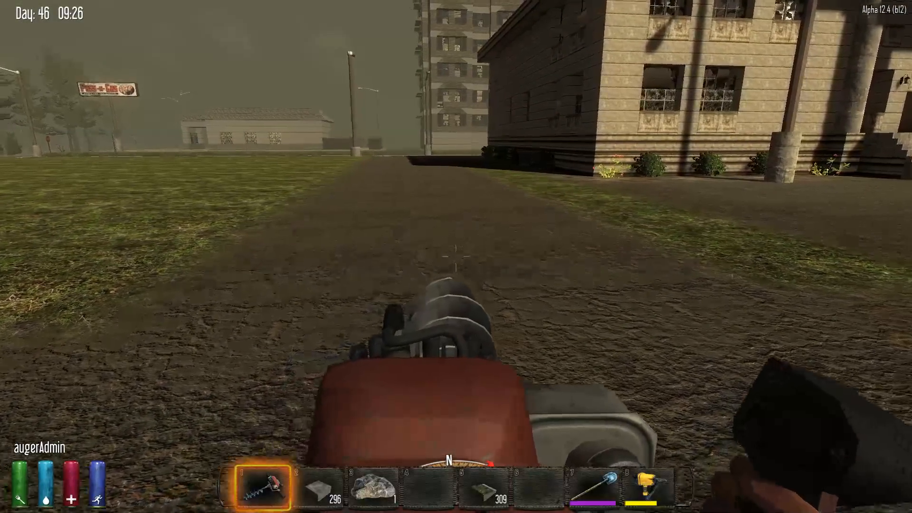
key(w)
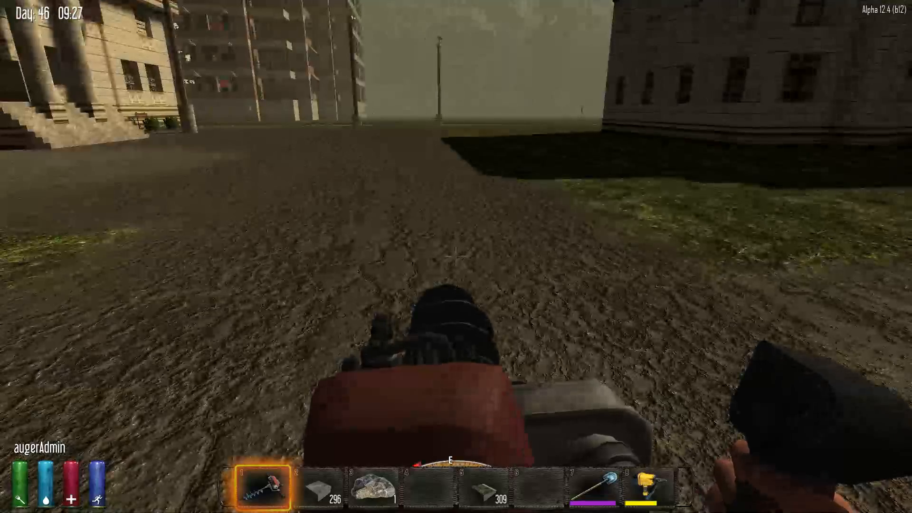
key(w)
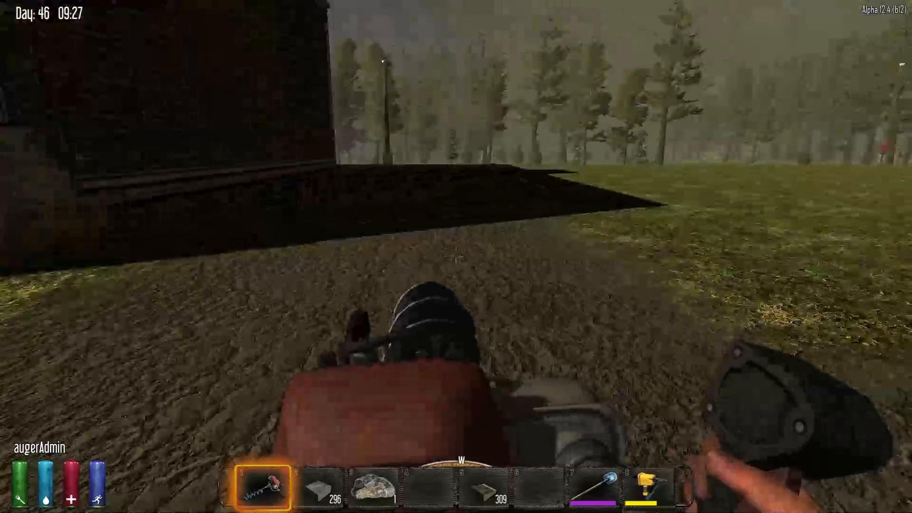
key(w)
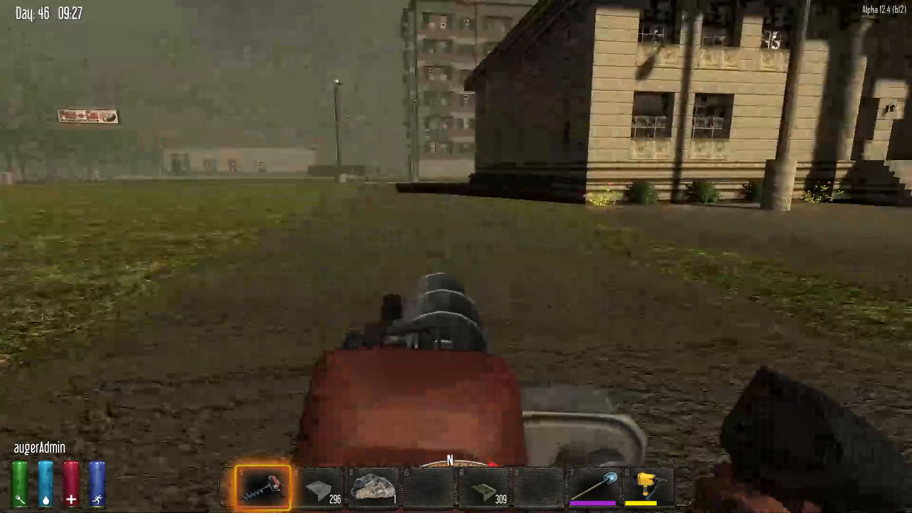
key(w)
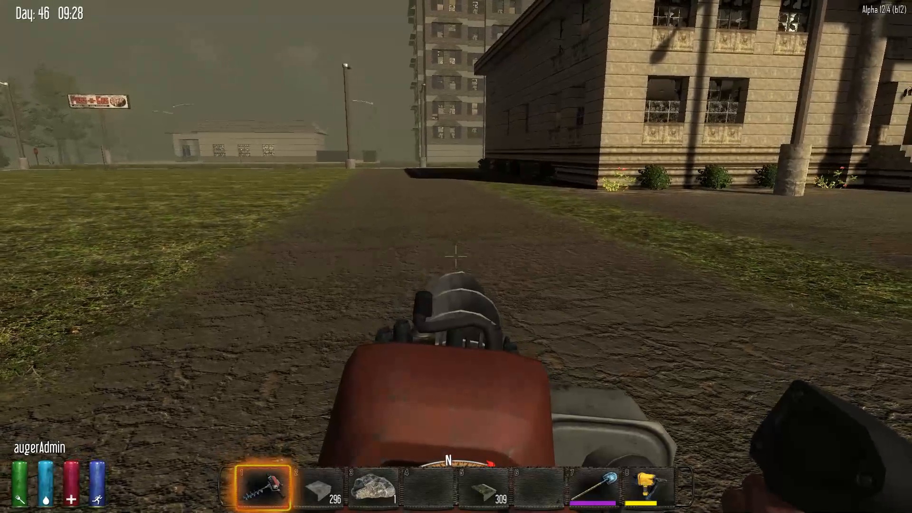
Step: Open the town map, and switch from the game to the desktop with the Menu 0.43 tool window
key(m)
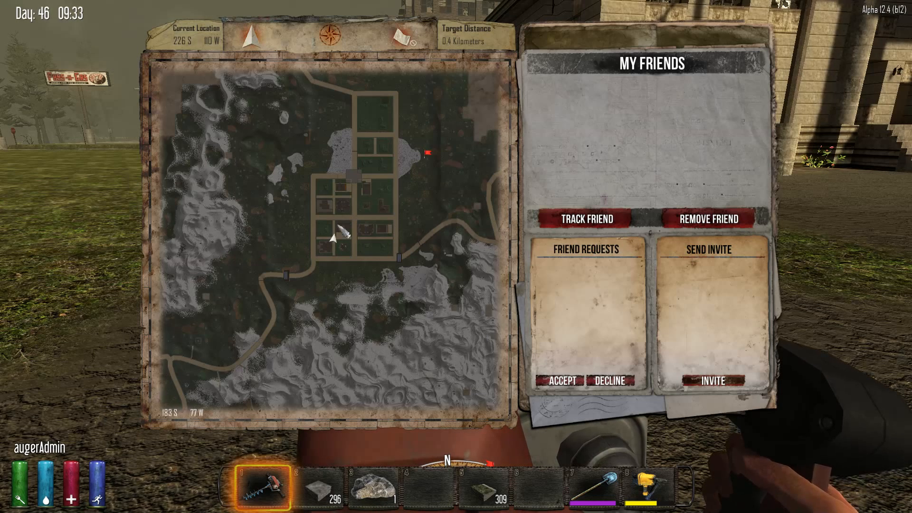
key(alt+Tab)
key(alt+Tab)
key(Tab)
key(Tab)
key(Tab)
key(Tab)
key(Tab)
key(Tab)
key(Tab)
key(Tab)
key(Tab)
key(Tab)
key(Tab)
key(Tab)
key(Tab)
key(Tab)
key(Tab)
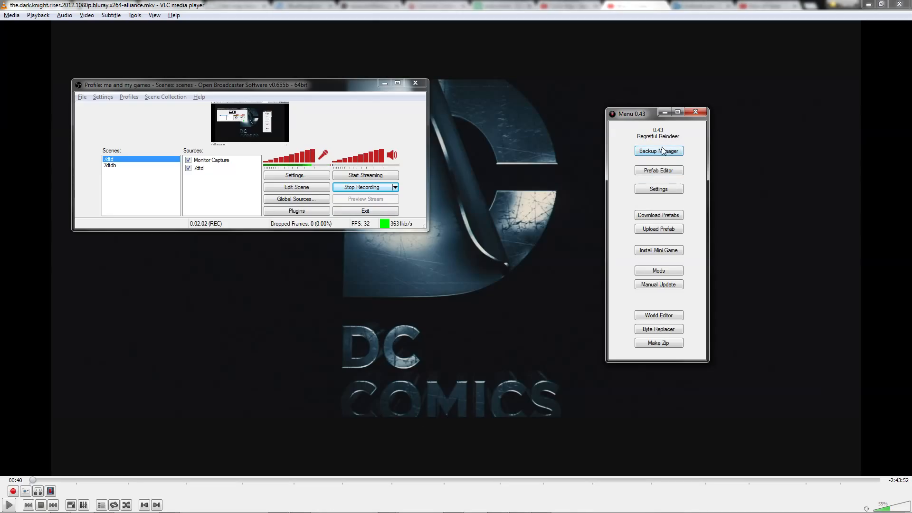
Step: Bring the tool's Backup Manager window to the front
mouse_move(347, 511)
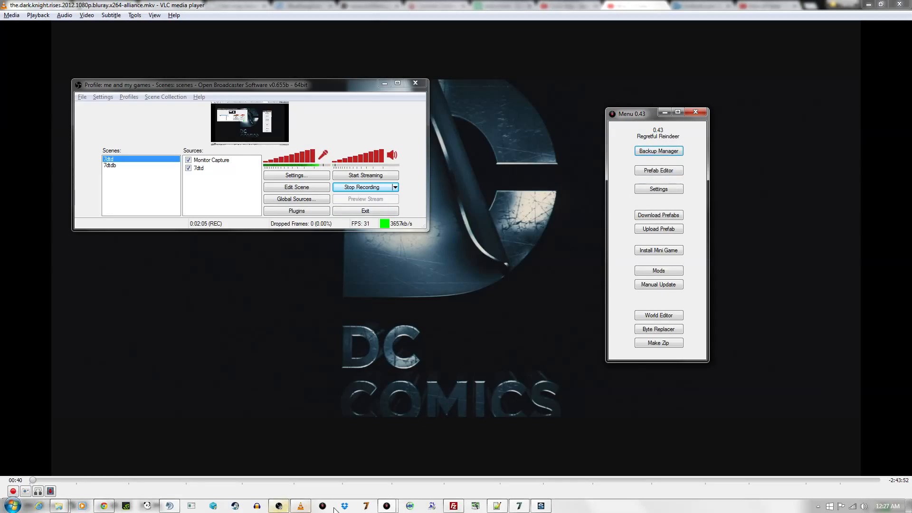
click(386, 507)
click(439, 456)
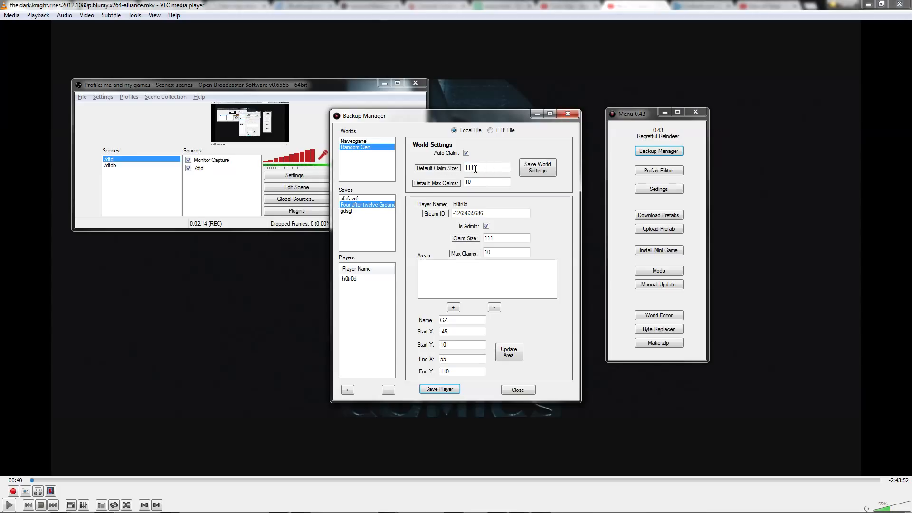
Step: Review the world's default claim size and default max claims, and select the listed player to inspect their claim settings
click(481, 182)
click(476, 168)
click(477, 182)
click(350, 278)
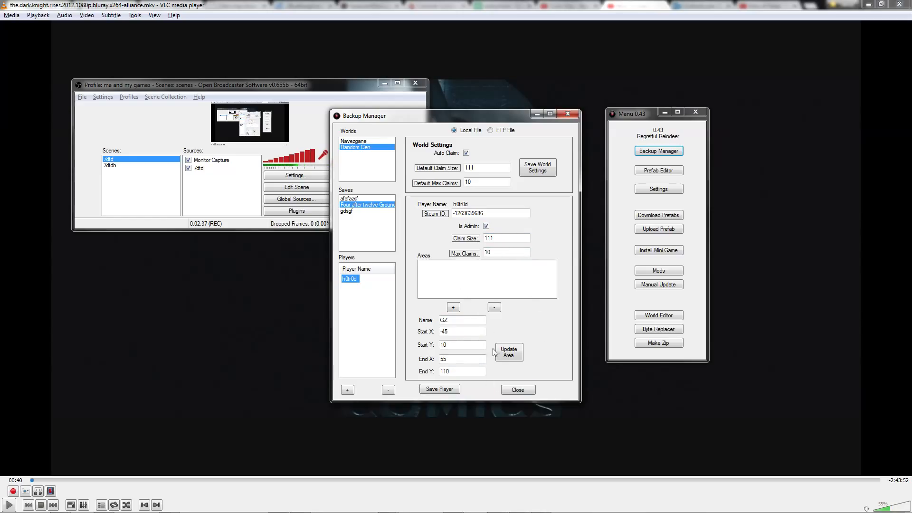
Step: Open the Prefab Editor from the Menu 0.43 window
mouse_move(502, 512)
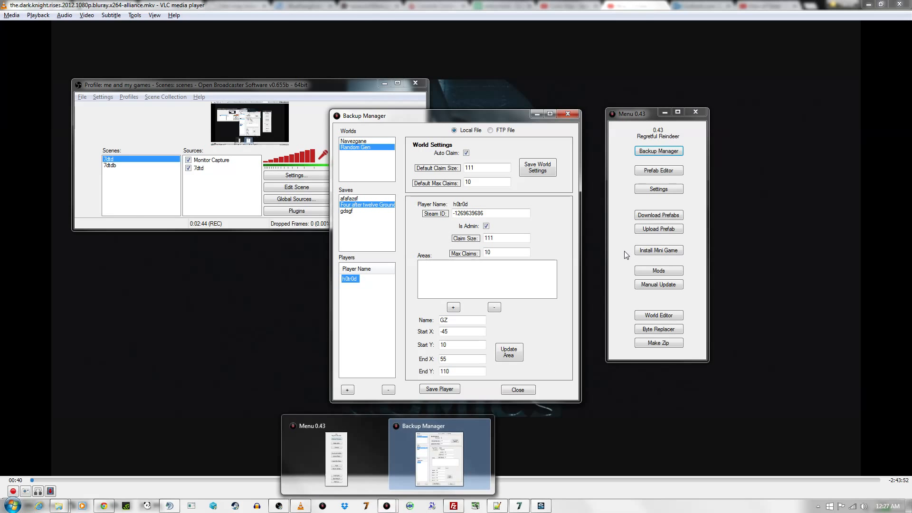
click(659, 170)
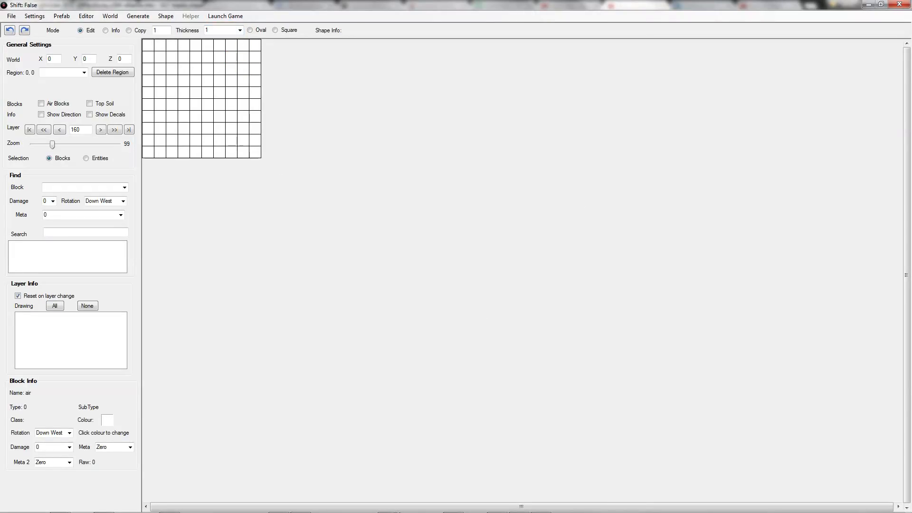
Step: Return to the game, leave the map, and claim the surrounding area with the chat command "bbb claim GZ"
click(519, 506)
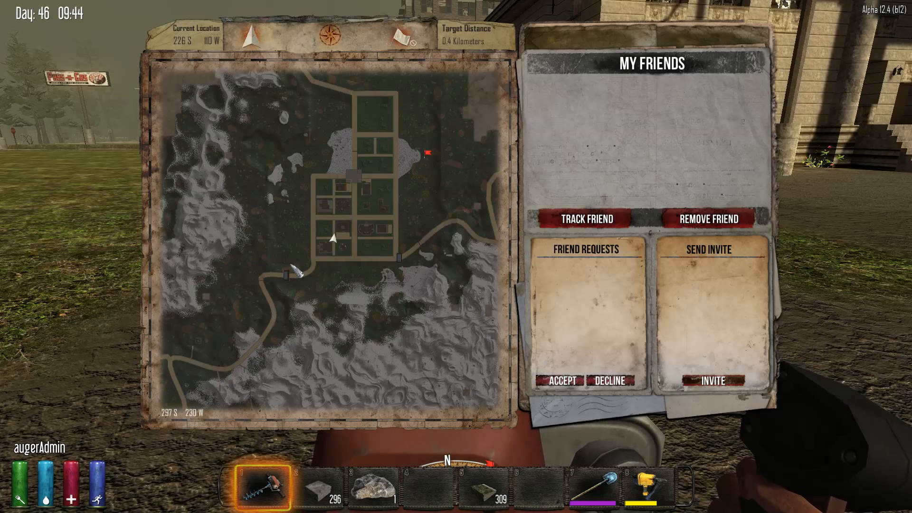
text(m)
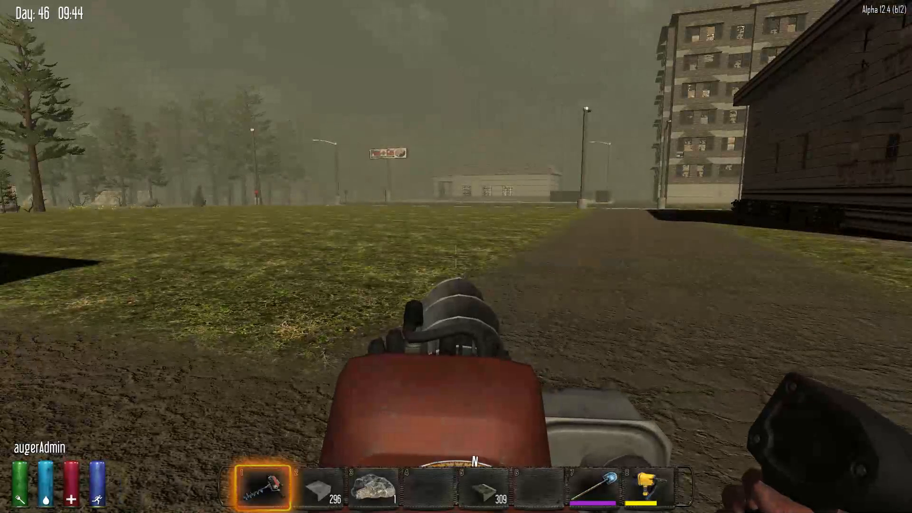
text(tbbb)
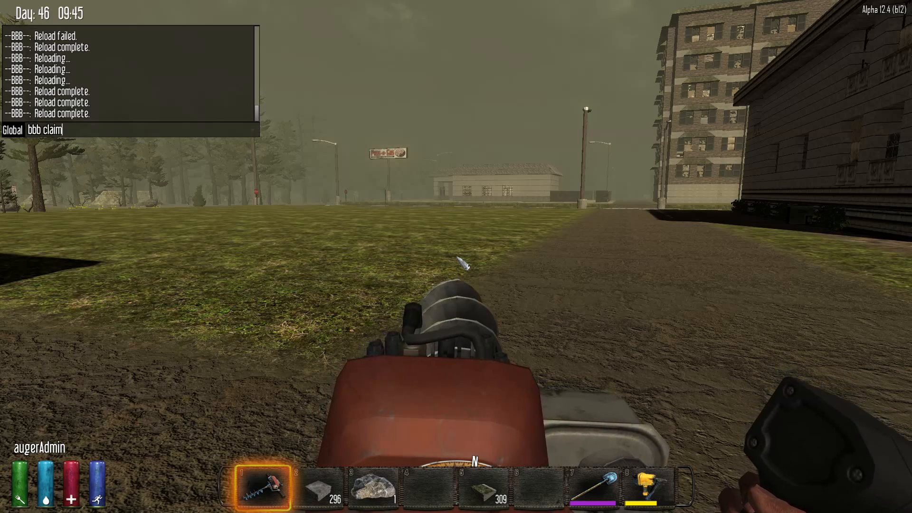
key(Return)
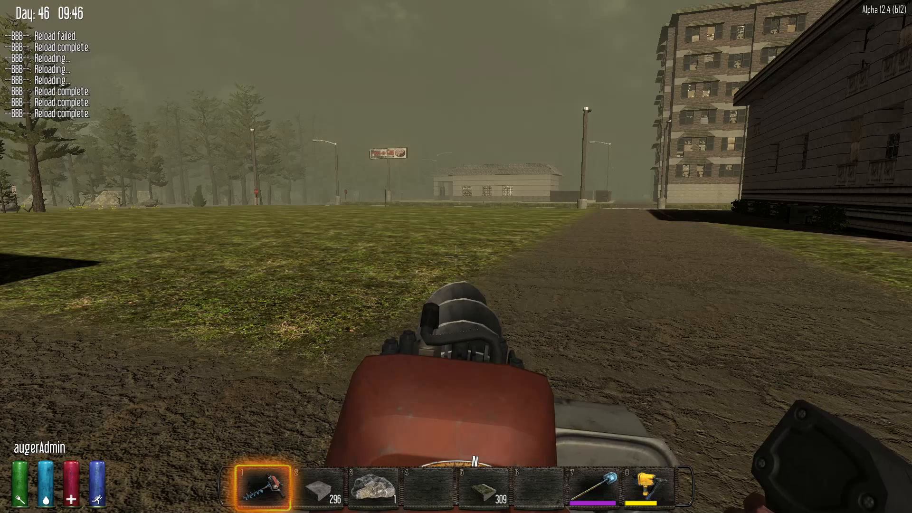
text(tbbb )
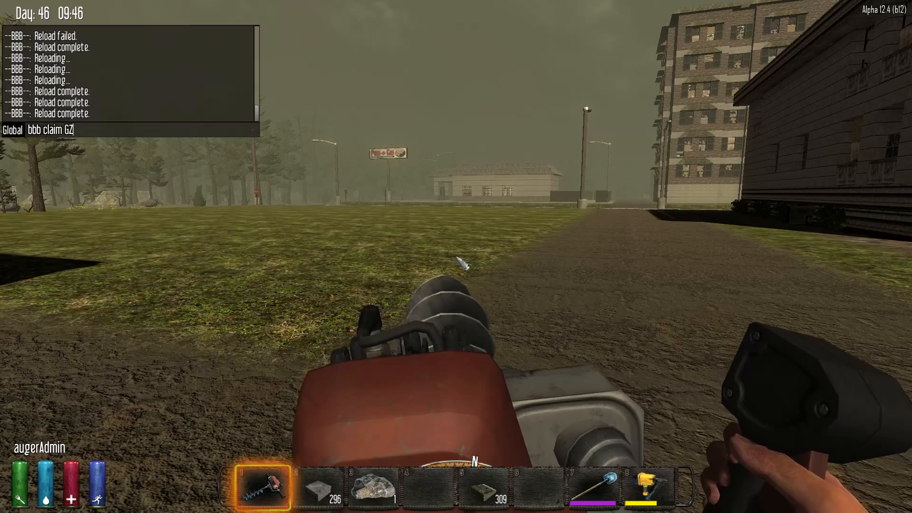
text(claim GZ)
key(Return)
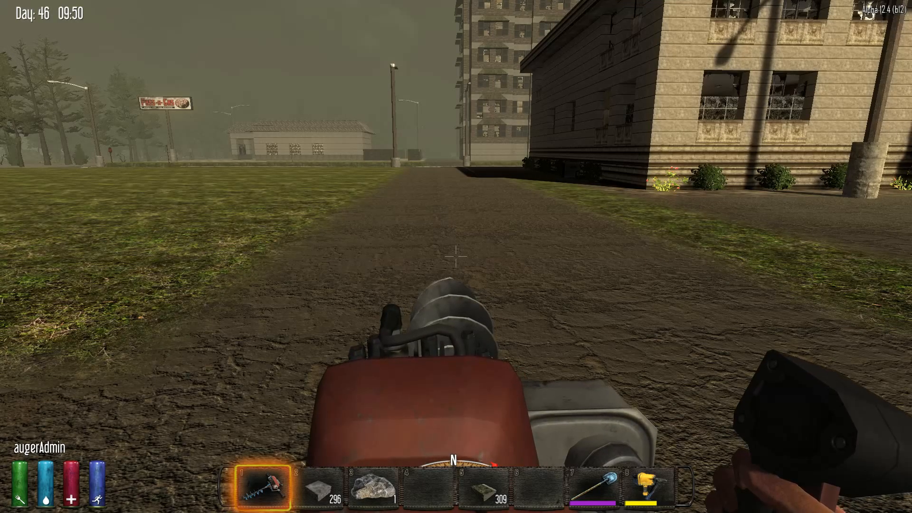
key(Tab)
key(Tab)
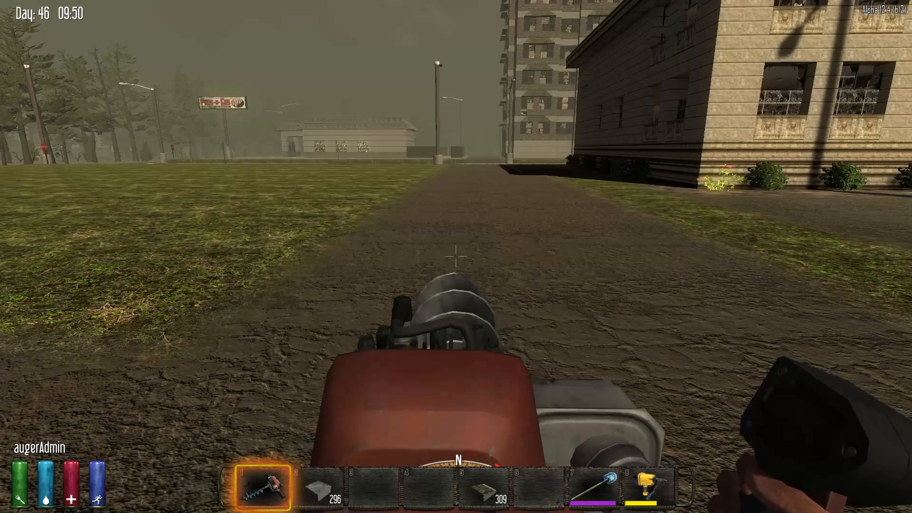
key(alt+Tab)
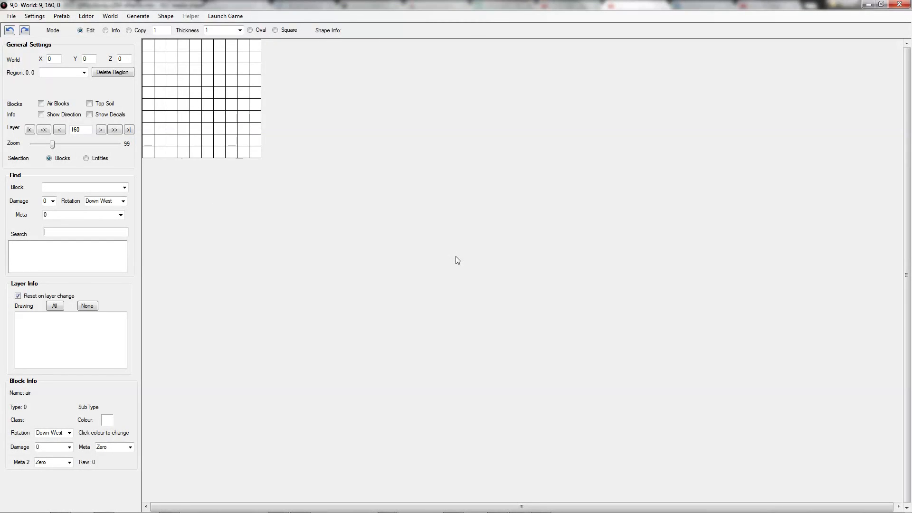
key(alt+Tab)
key(alt+Tab)
key(alt+Tab)
key(alt+Tab)
key(alt+Tab)
key(alt+Tab)
key(alt+Tab)
key(alt+Tab)
key(alt+Tab)
key(alt+Tab)
key(alt+Tab)
key(alt+Tab)
key(alt+Tab)
key(alt+Tab)
key(alt+Tab)
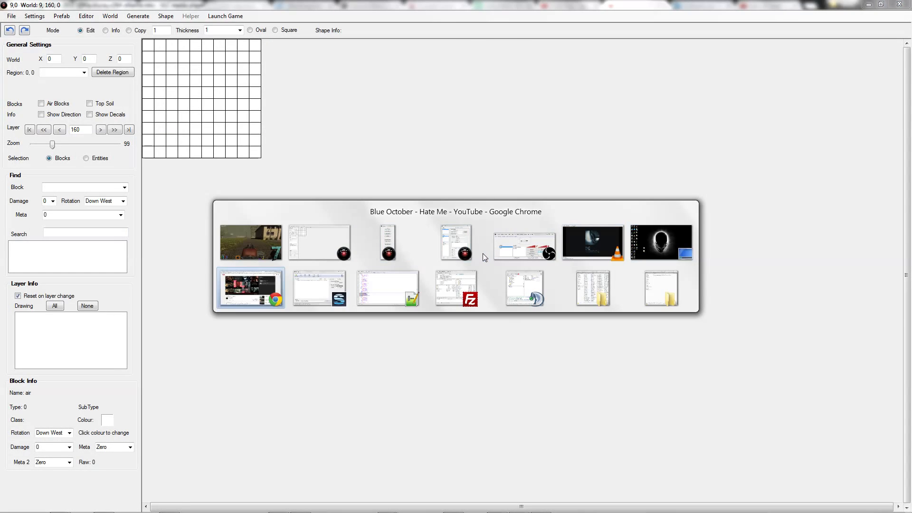
key(alt+Tab)
key(alt+Tab)
key(alt+Tab)
key(alt+Tab)
key(alt+Tab)
key(alt+Tab)
key(alt+Tab)
key(alt+Tab)
key(alt+Tab)
key(alt+Tab)
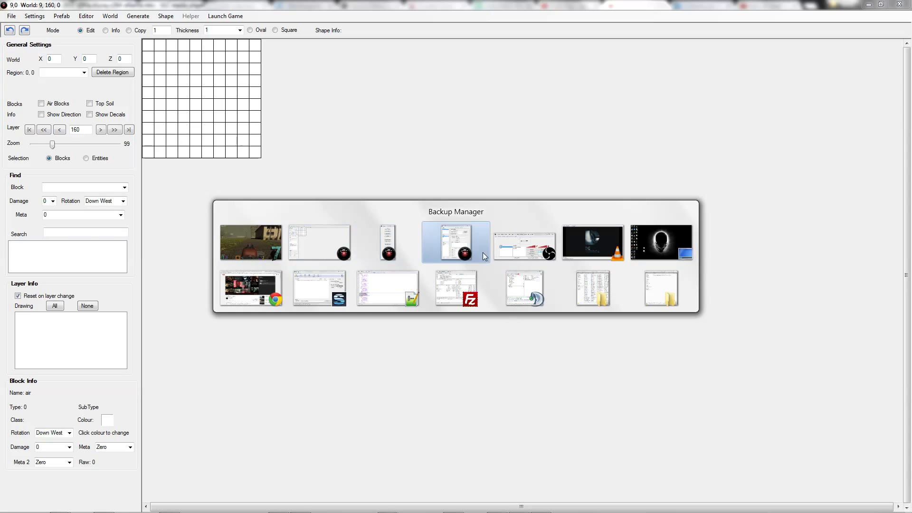
key(alt+Tab)
key(alt+Tab)
key(alt+Tab)
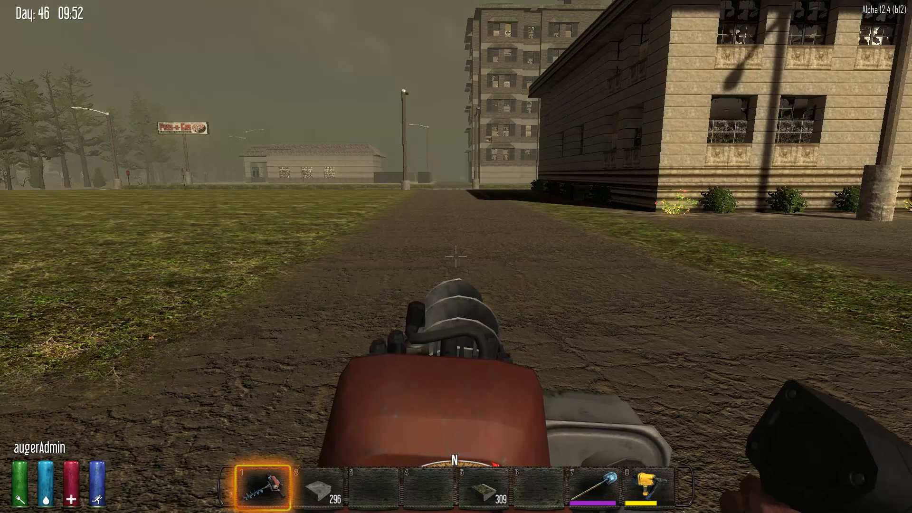
Step: Export the claimed area with the chat command "bbb ex GZ"
text(tbbb ex GZ)
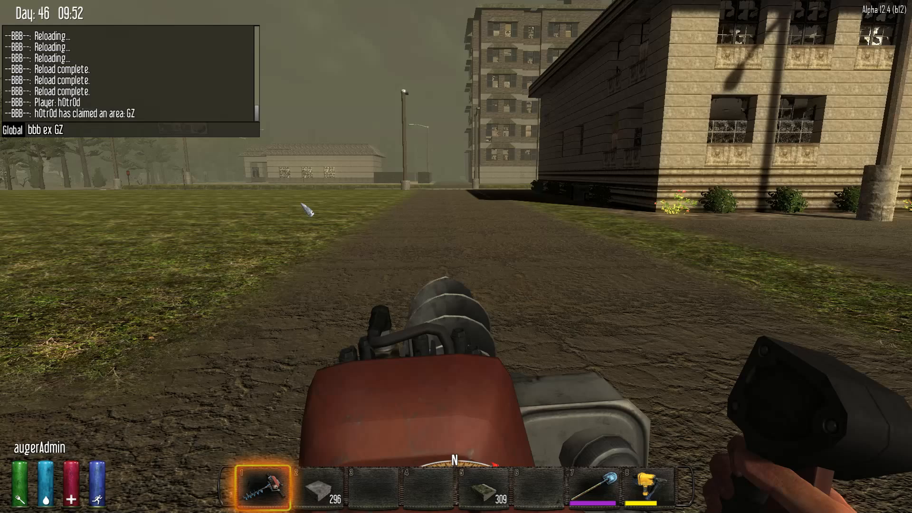
key(Return)
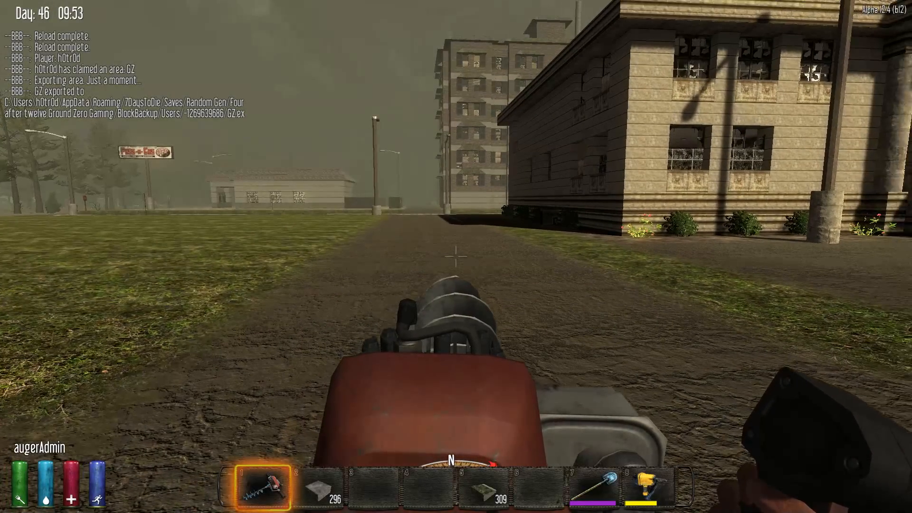
key(w)
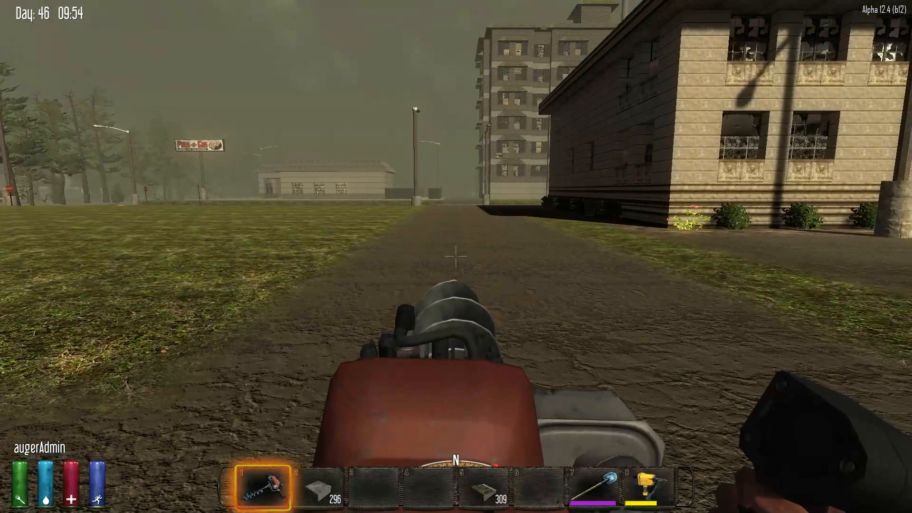
Step: Switch to the Prefab Editor and browse the exported area files available for loading
key(alt+Tab)
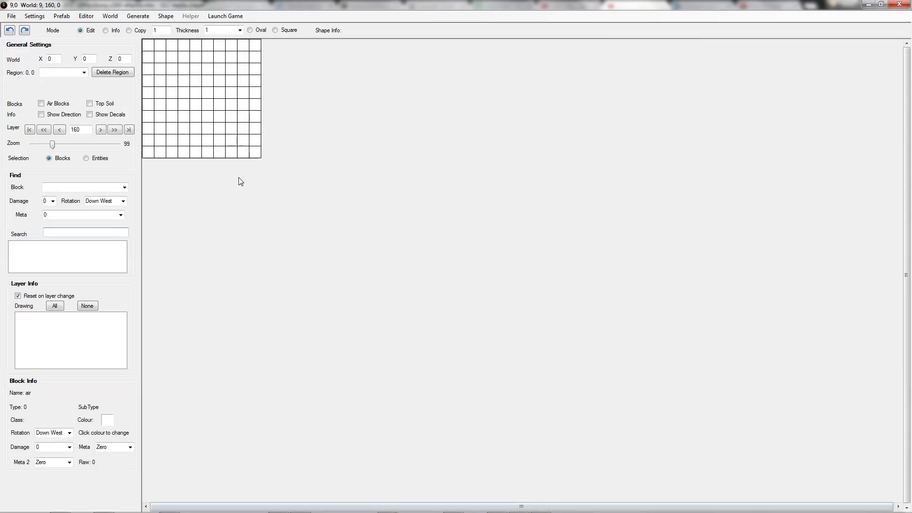
click(11, 16)
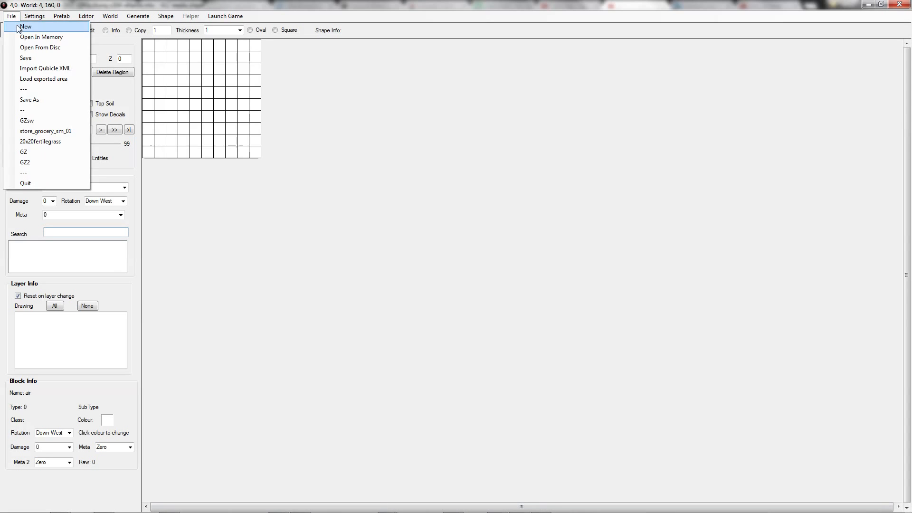
click(36, 82)
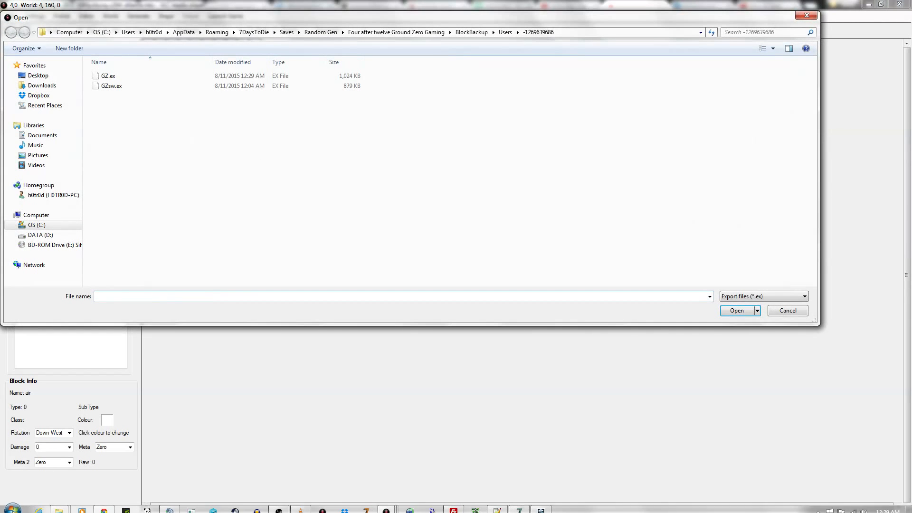
Step: Dismiss the file dialog, and inspect the start and end coordinates of the player's GZ area in the Backup Manager
mouse_move(386, 505)
click(404, 466)
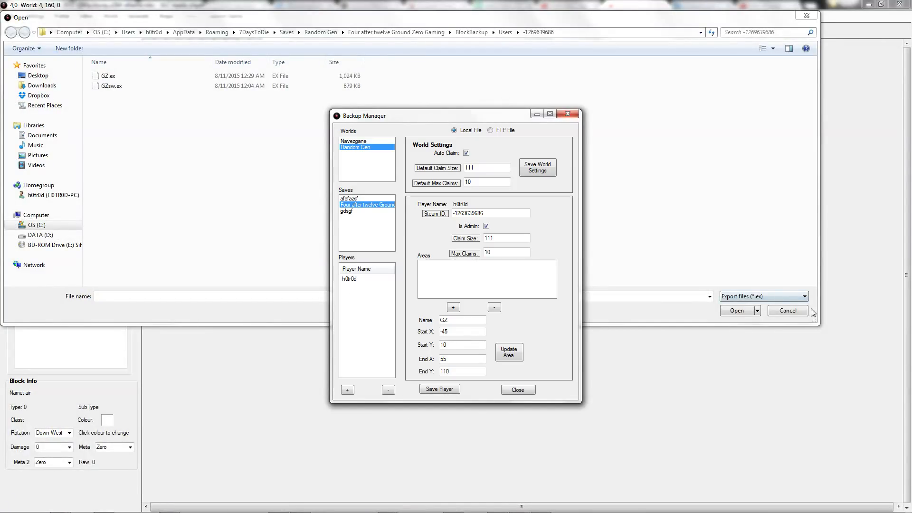
click(796, 311)
click(349, 279)
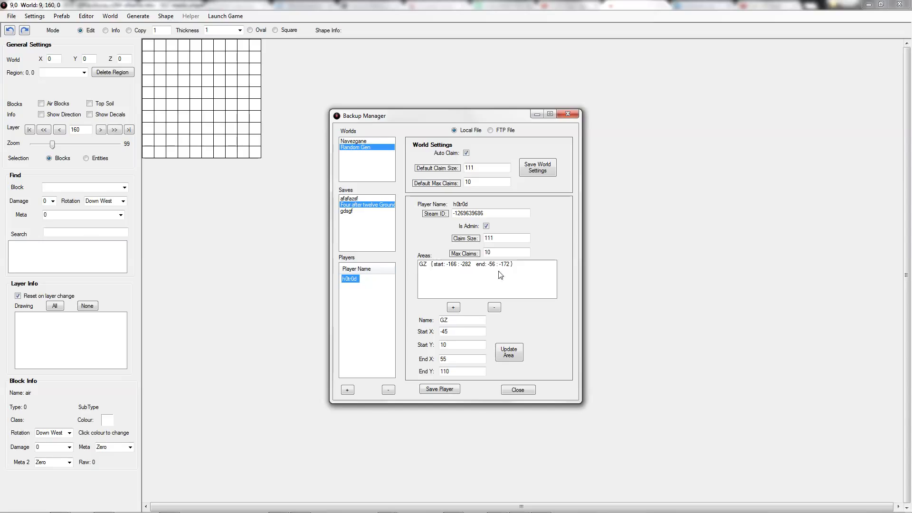
click(456, 265)
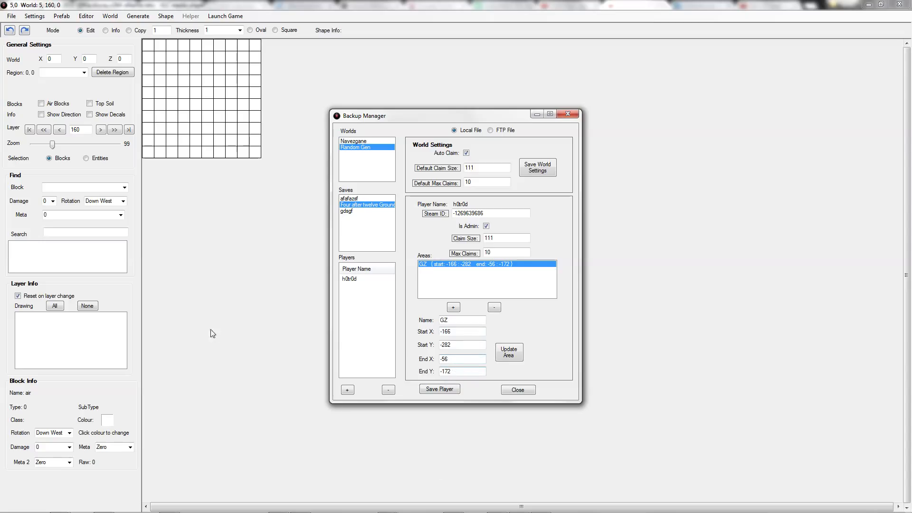
Step: In the Prefab Editor's exported area file dialog, delete GZsw.ex and load GZ.ex
key(Escape)
click(11, 16)
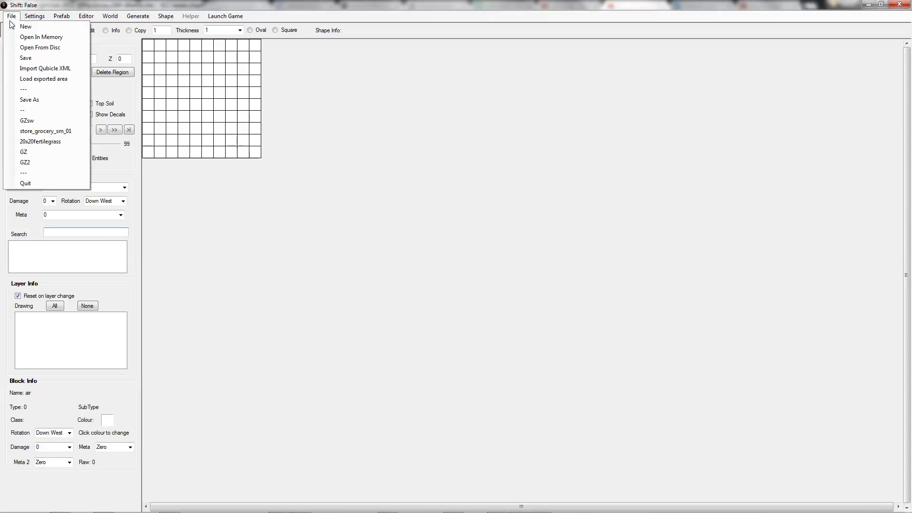
click(36, 80)
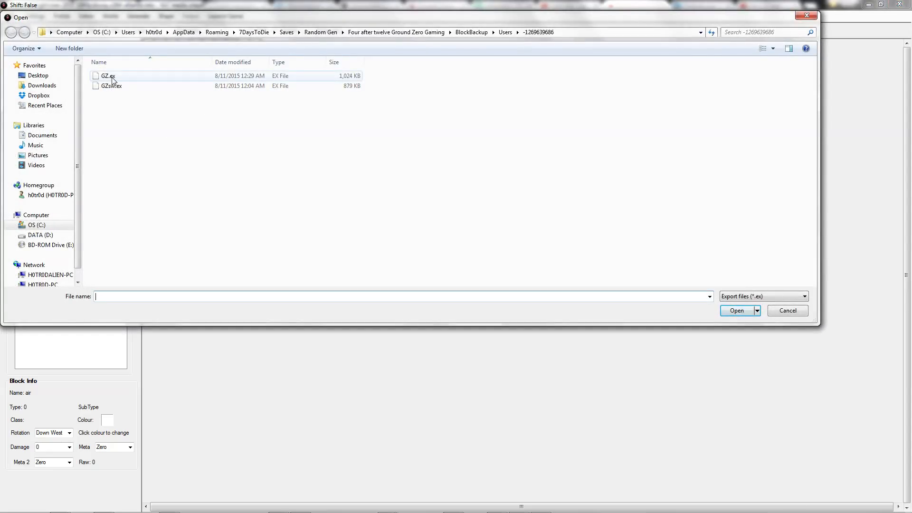
click(112, 86)
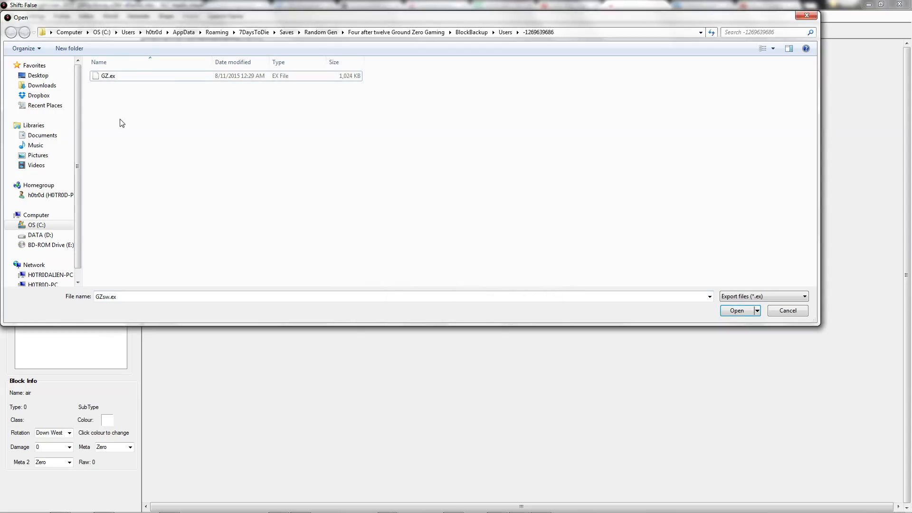
double_click(146, 76)
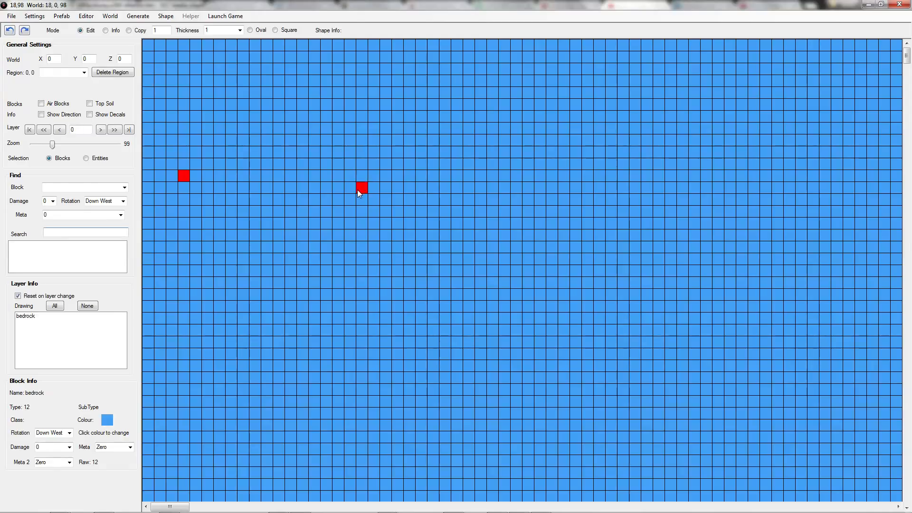
Step: Examine the exported area's underground blocks layer by layer, from layer 0 up to layer 140
scroll(460, 202, down, 3)
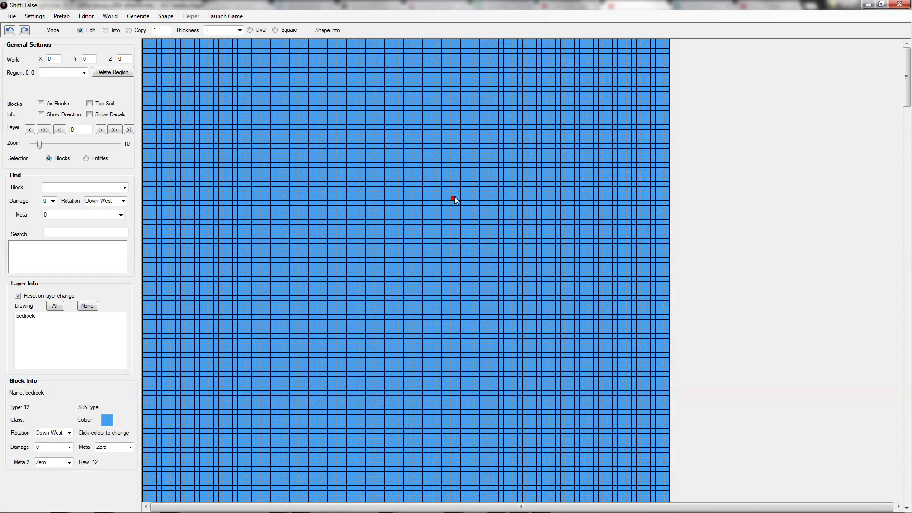
scroll(458, 199, down, 3)
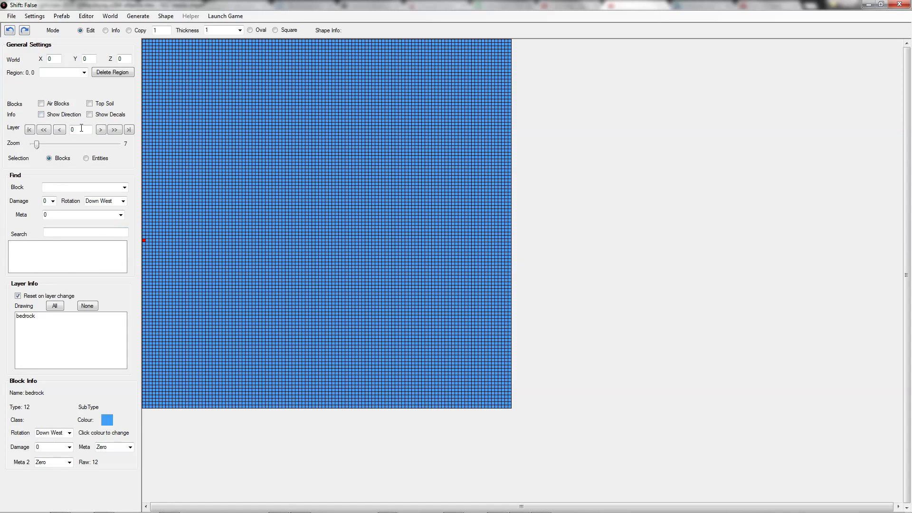
click(71, 232)
click(115, 129)
click(115, 130)
click(115, 129)
click(115, 129)
click(115, 130)
click(115, 129)
click(115, 130)
click(115, 130)
click(115, 130)
click(115, 129)
click(115, 129)
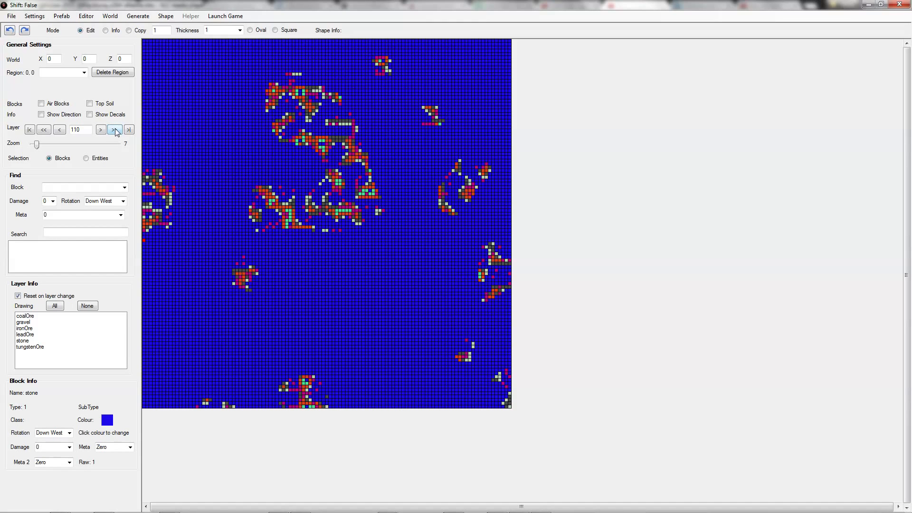
click(115, 130)
click(115, 130)
click(114, 130)
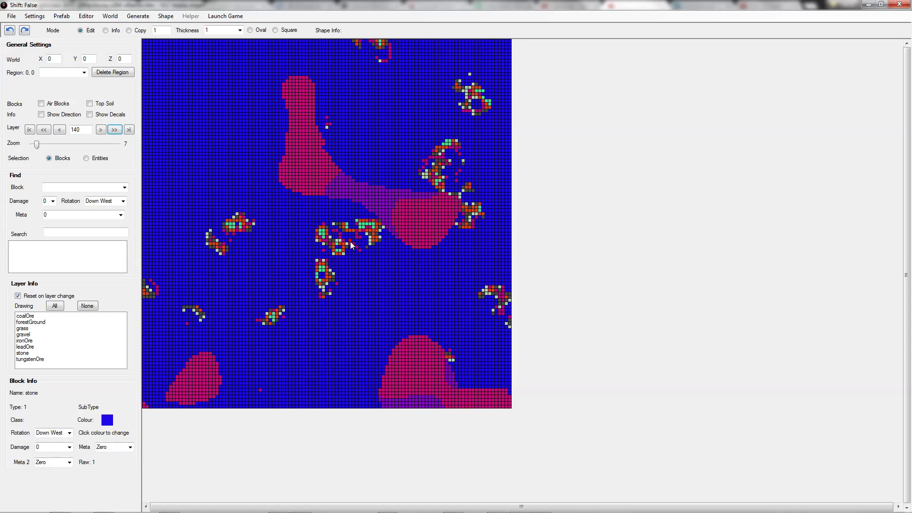
Step: Display layer 148 of the exported area, the level with the roads and grass plots
click(114, 129)
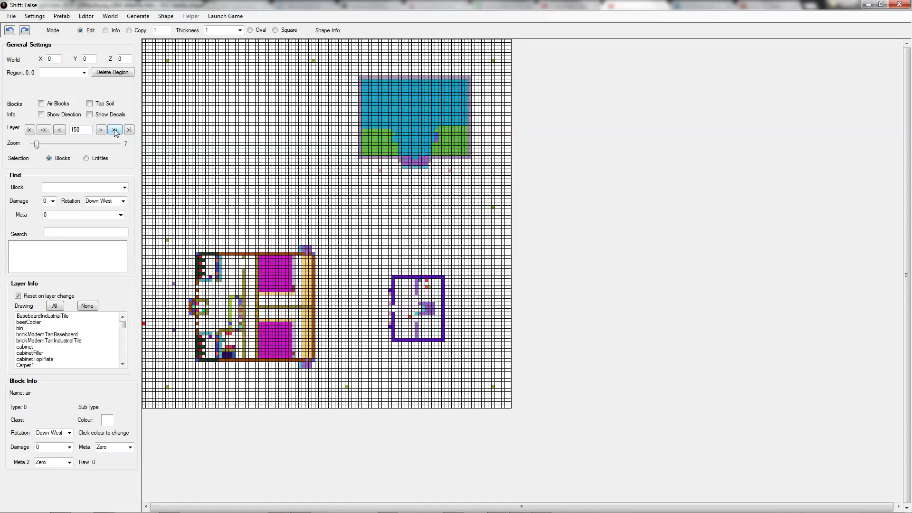
click(59, 130)
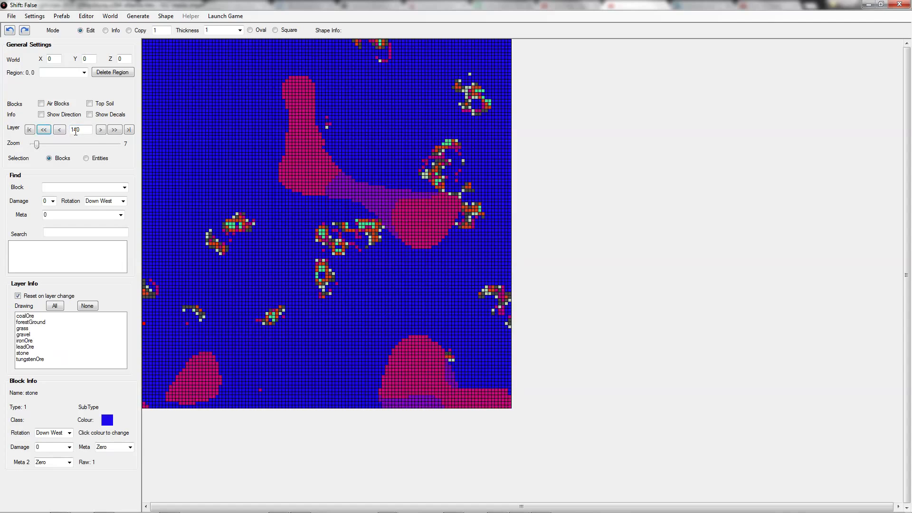
click(101, 129)
click(61, 130)
click(61, 130)
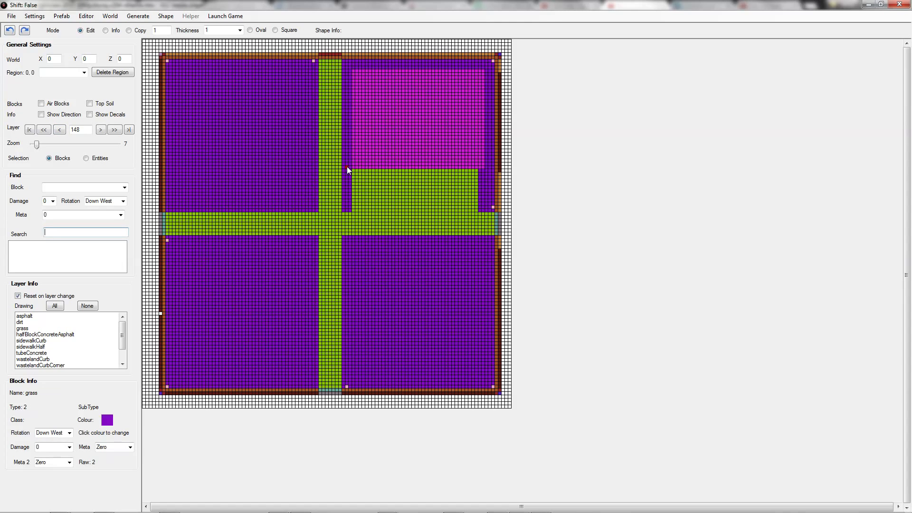
Step: Paint a column of dirt blocks over the grass along the left edge of the large dirt rectangle on layer 148
click(20, 322)
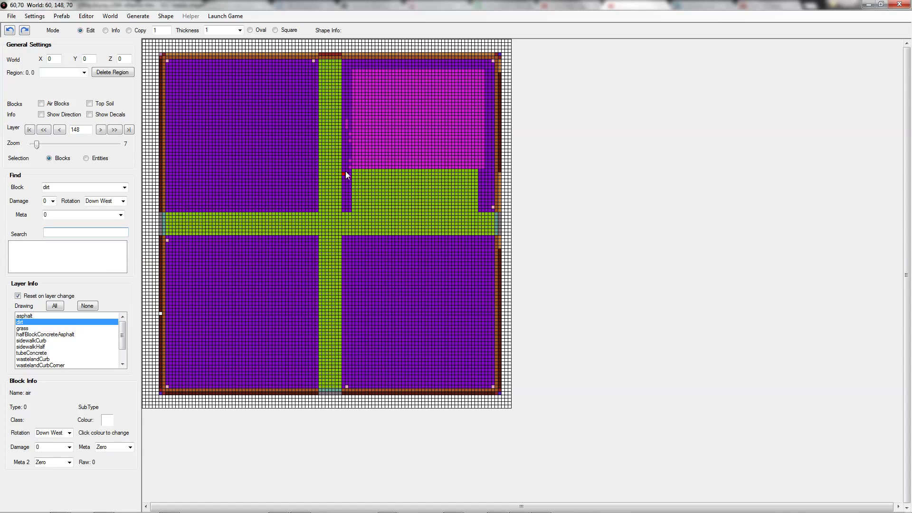
drag(351, 167, 351, 70)
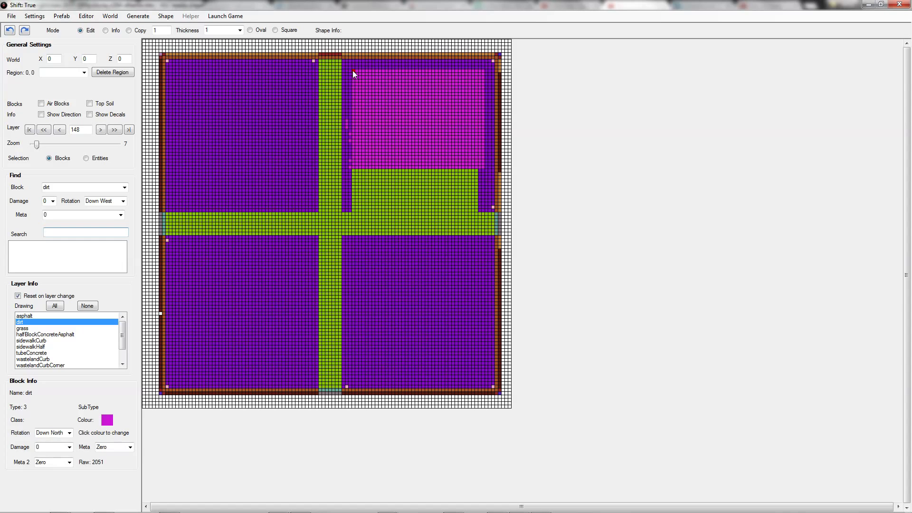
drag(350, 73, 349, 172)
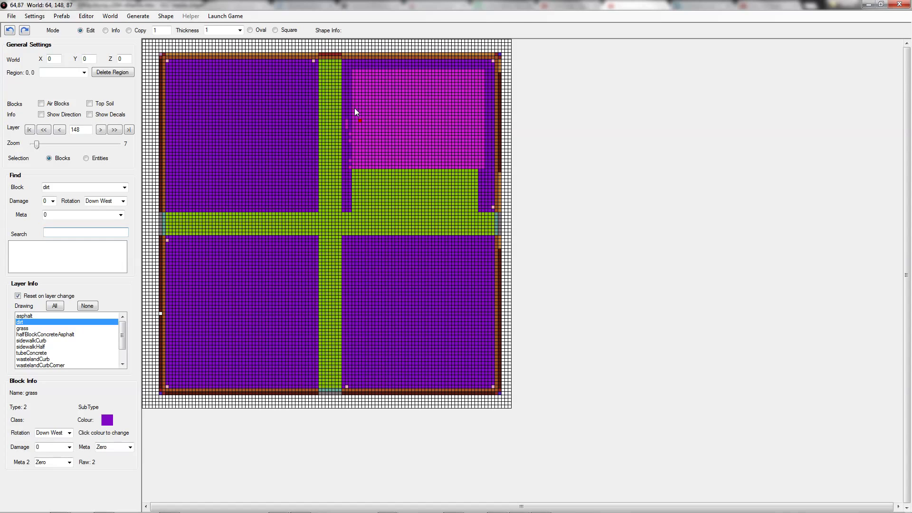
click(348, 71)
click(349, 76)
click(349, 75)
Step: Paint a column of grass blocks over the right edge of the large dirt rectangle on layer 148
click(23, 328)
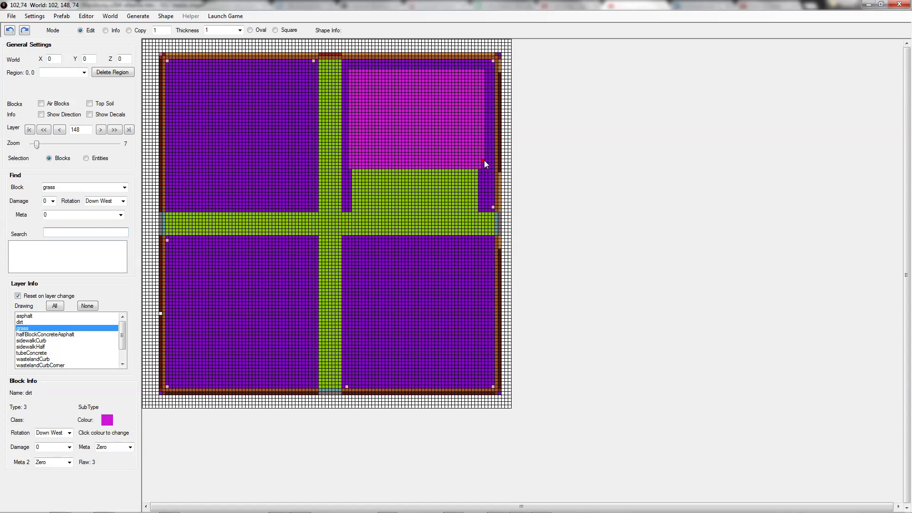
drag(482, 69, 488, 172)
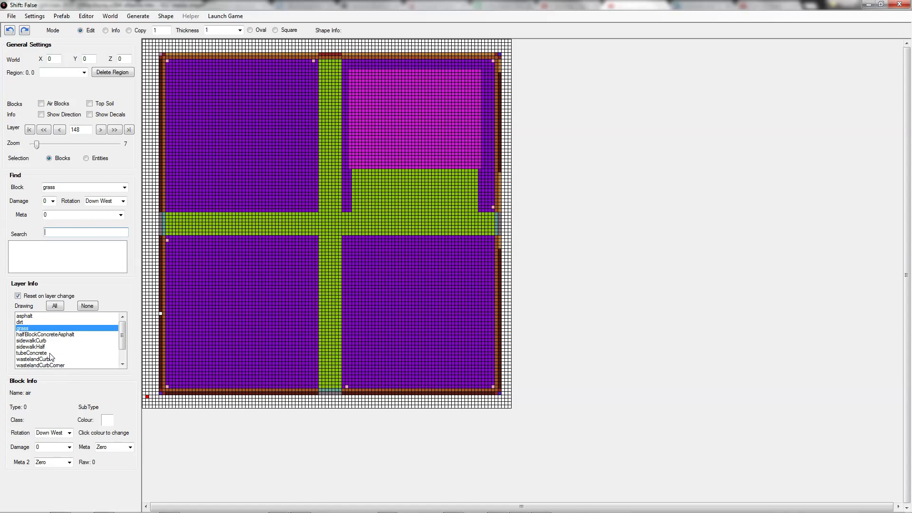
Step: Paint wedge60Curb blocks in Down East rotation over the wastelandCurb row along the town area's lower edge
text(wedge60curb)
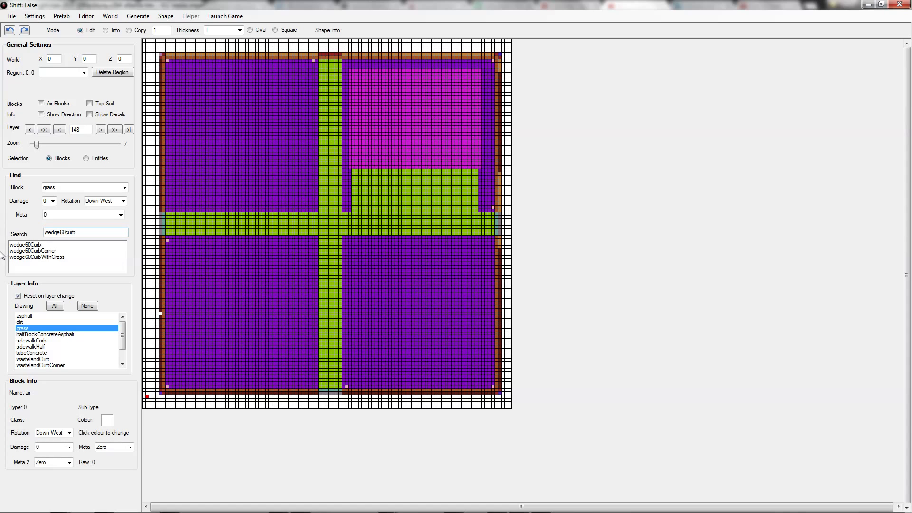
click(27, 246)
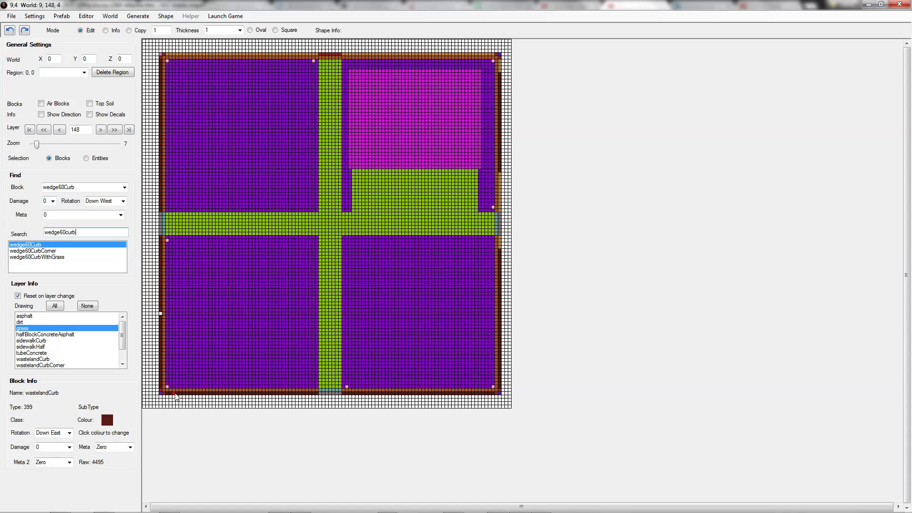
click(123, 201)
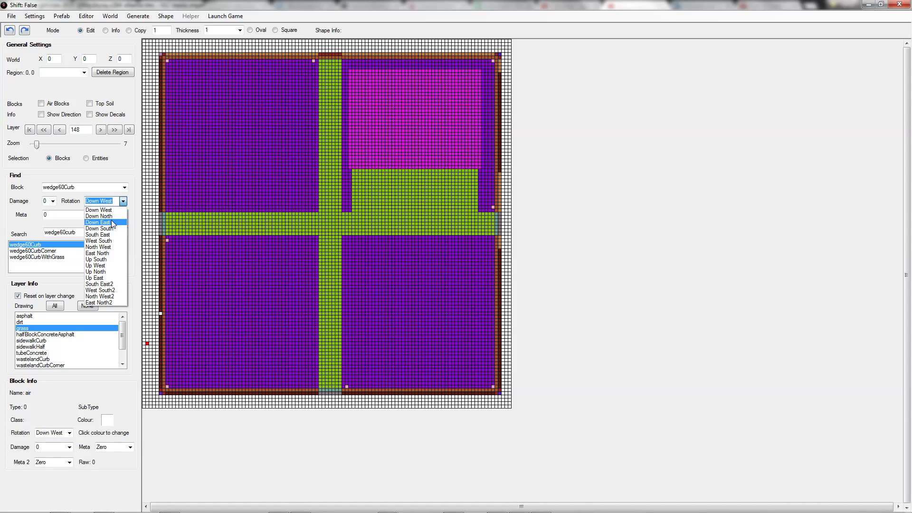
click(112, 222)
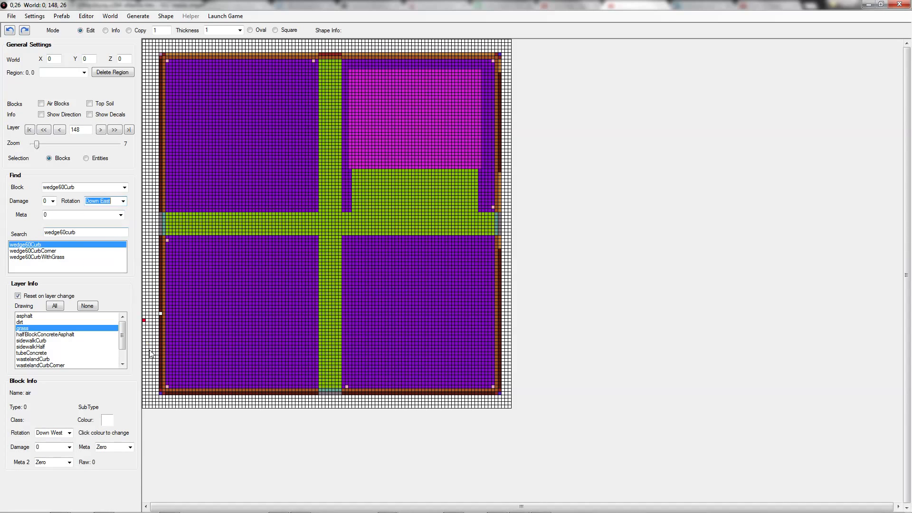
click(164, 393)
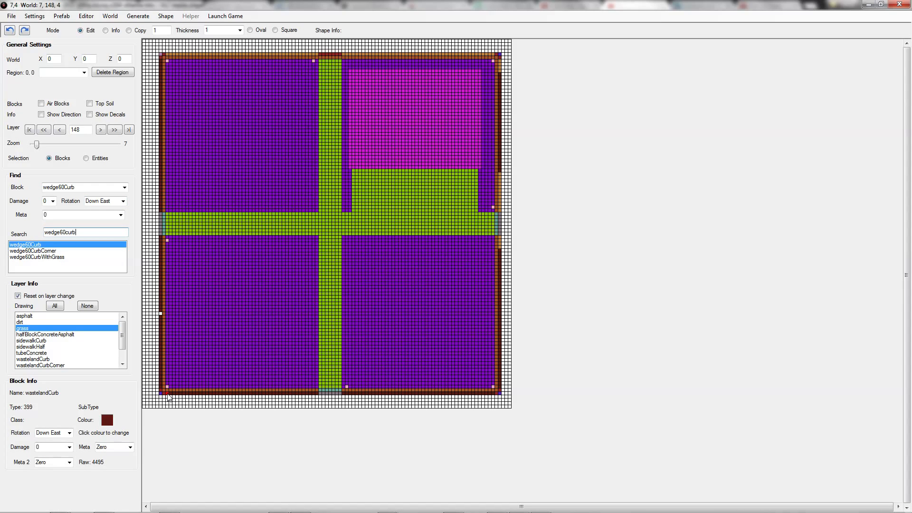
click(168, 394)
drag(171, 395, 318, 398)
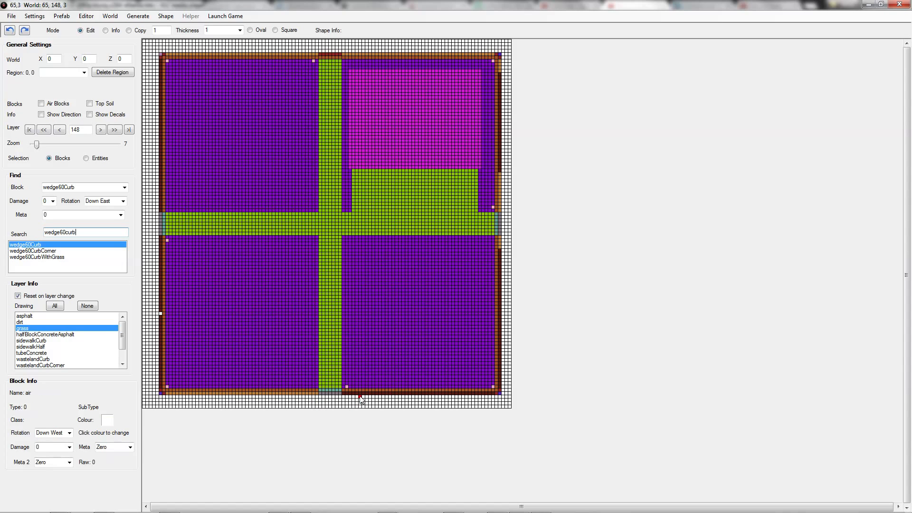
click(343, 393)
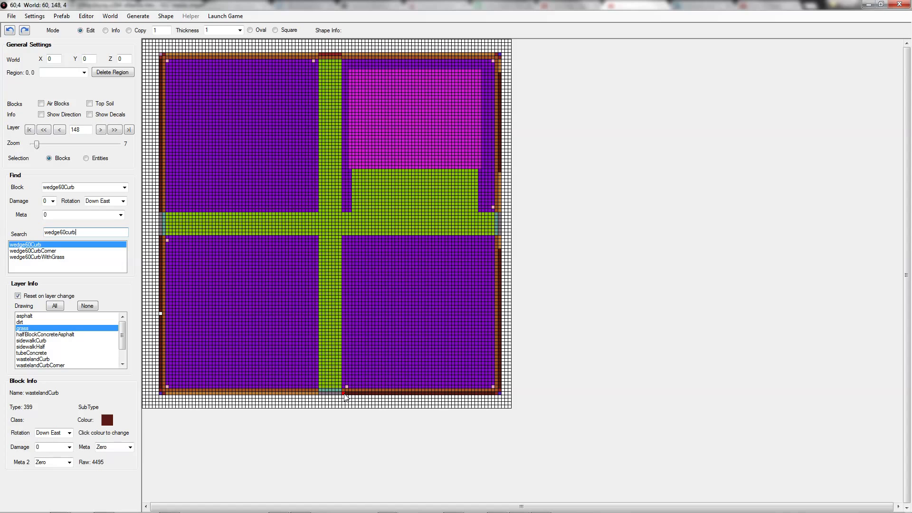
click(493, 404)
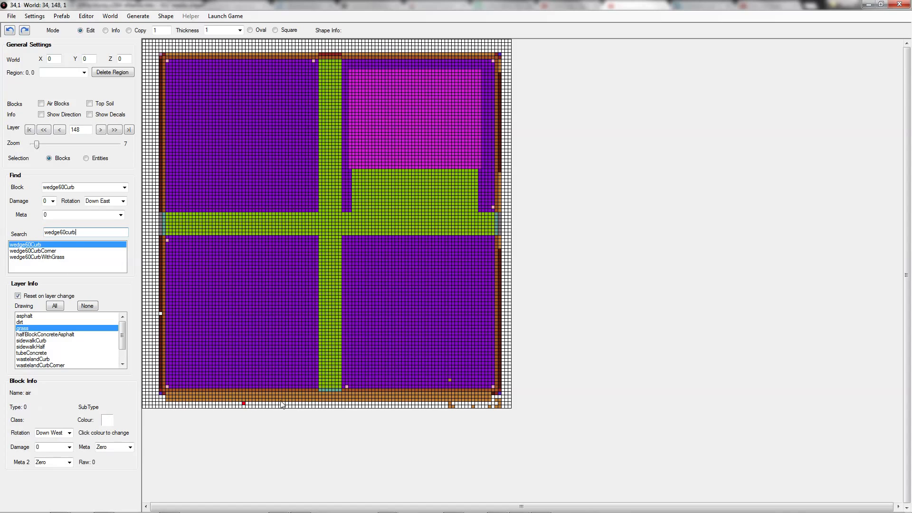
Step: Restore the stray block in the lower-right plot to grass and clear the curb rows along the town's lower edge with air
click(30, 329)
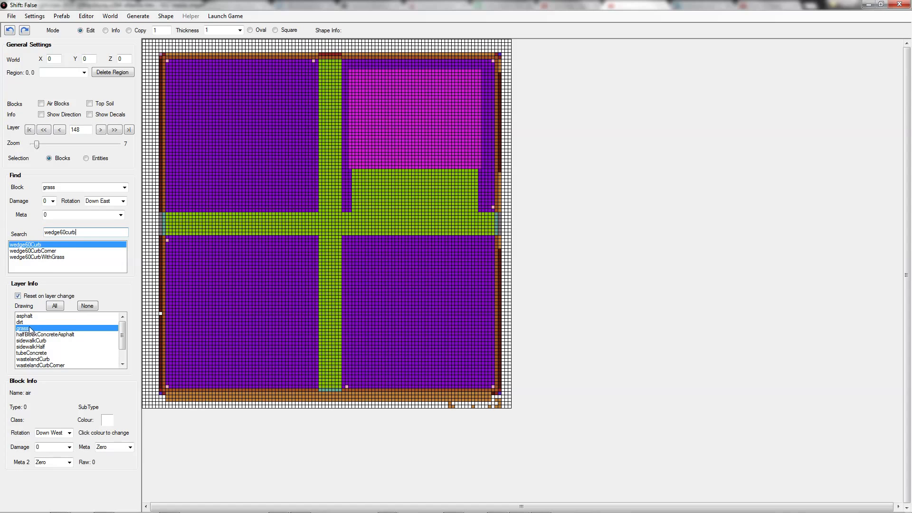
double_click(66, 232)
text(air)
click(15, 244)
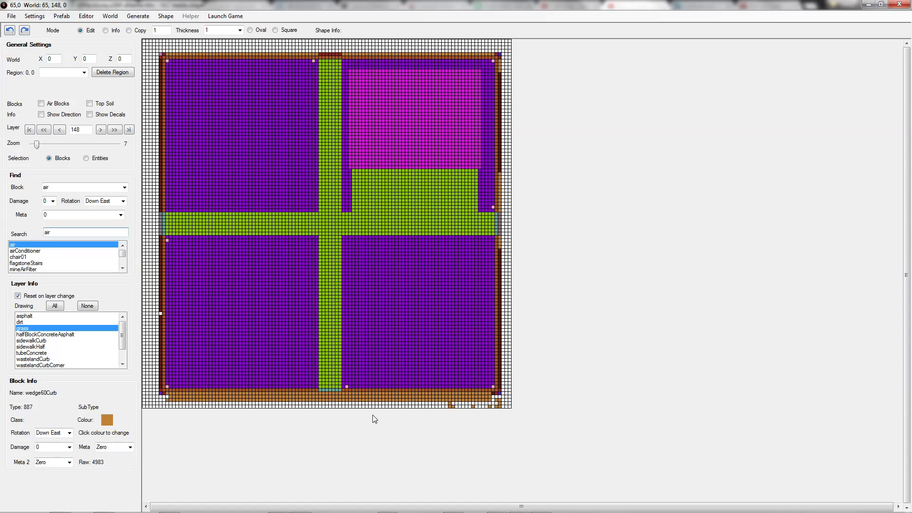
click(171, 397)
drag(171, 399, 508, 409)
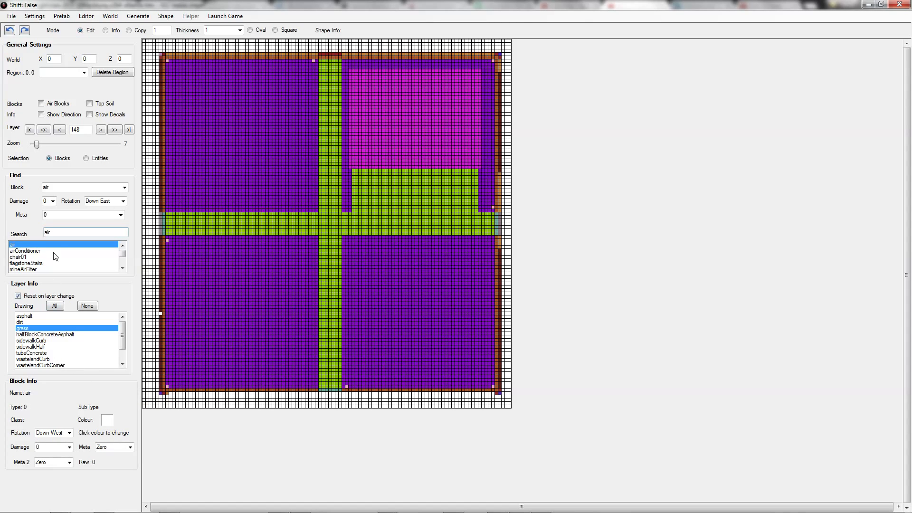
Step: Paint a single row of wedge60Curb blocks in Down East rotation along the lower edges of both lower grass plots
text(wedge)
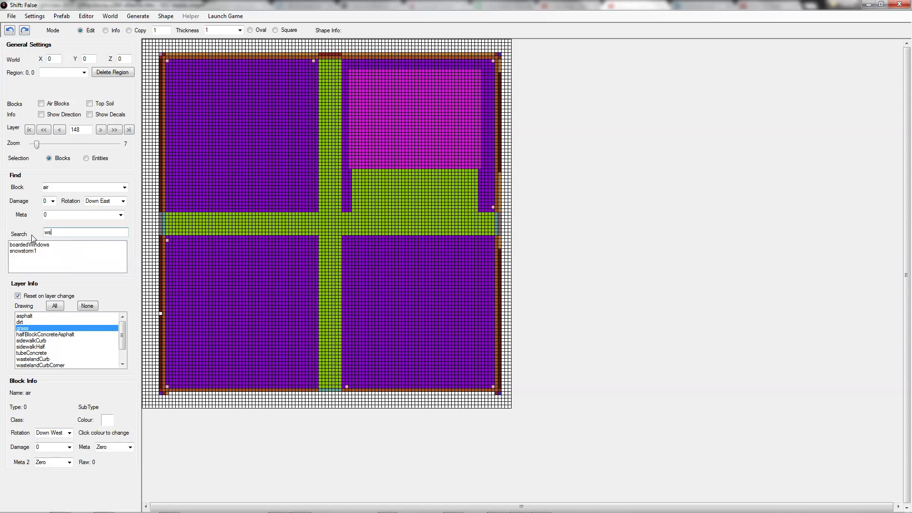
text(60)
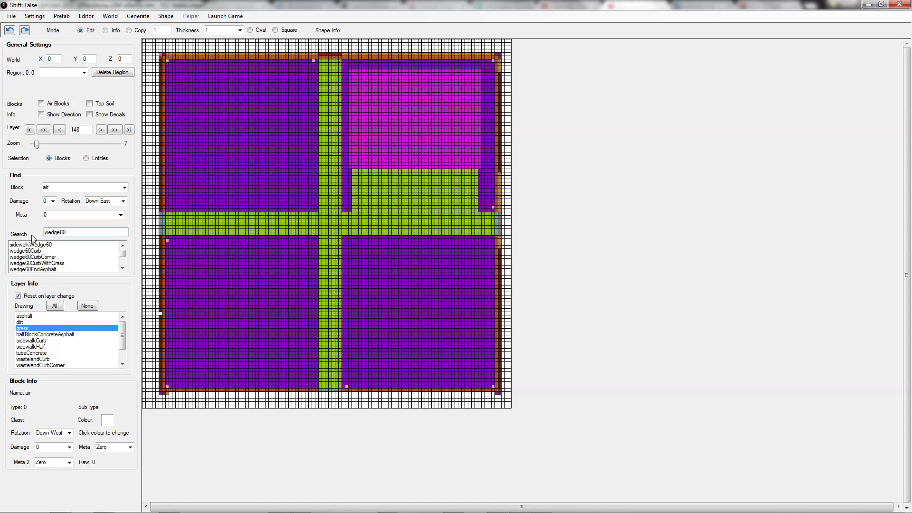
click(45, 251)
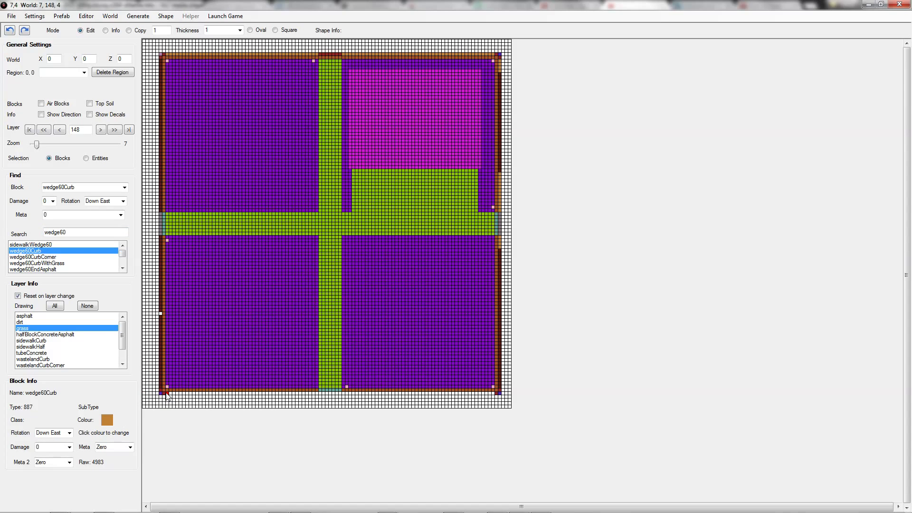
drag(171, 395, 493, 398)
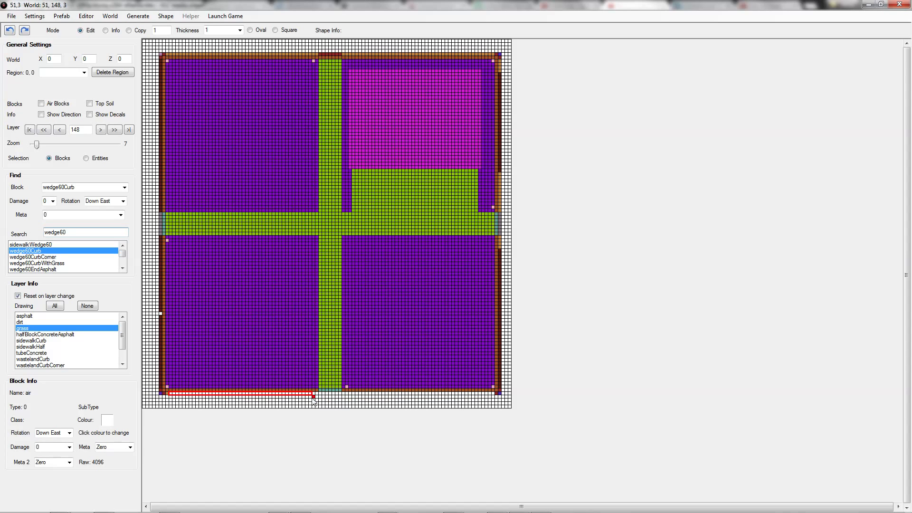
drag(316, 394, 498, 398)
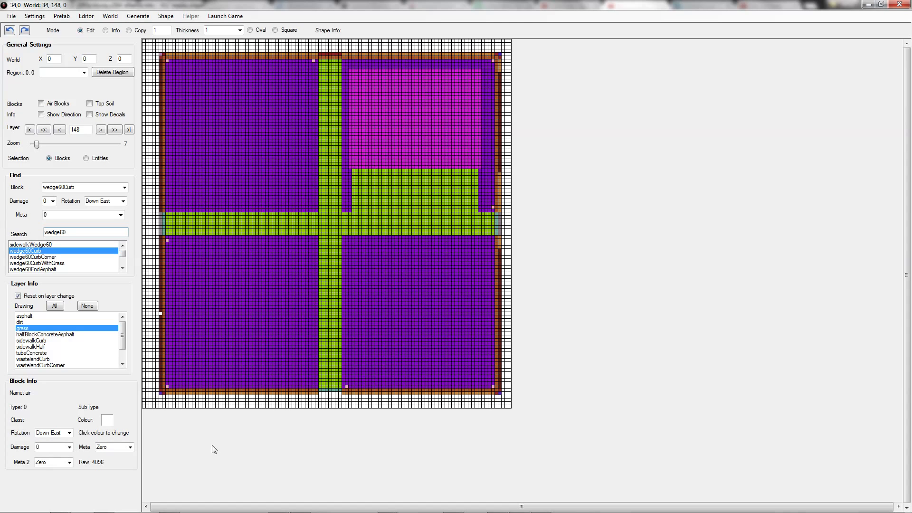
click(493, 284)
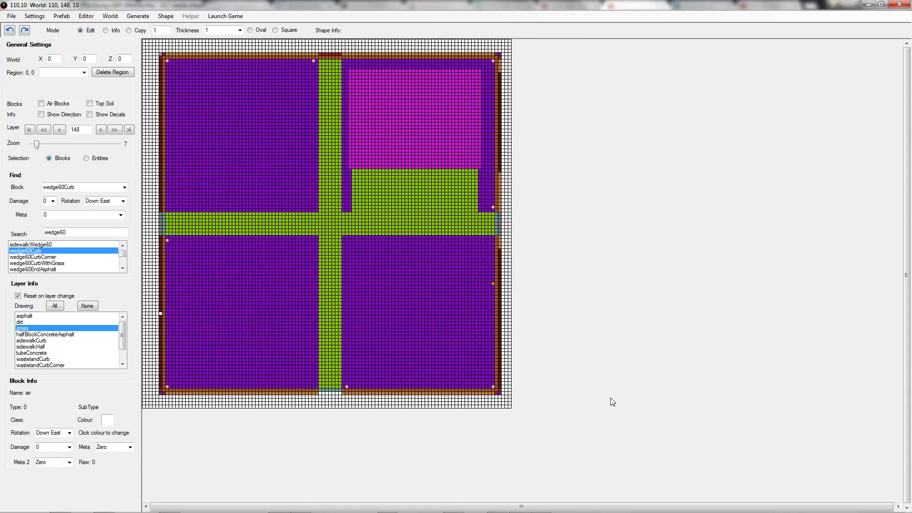
mouse_move(334, 391)
mouse_down()
mouse_move(330, 405)
mouse_move(366, 404)
mouse_move(311, 413)
mouse_up()
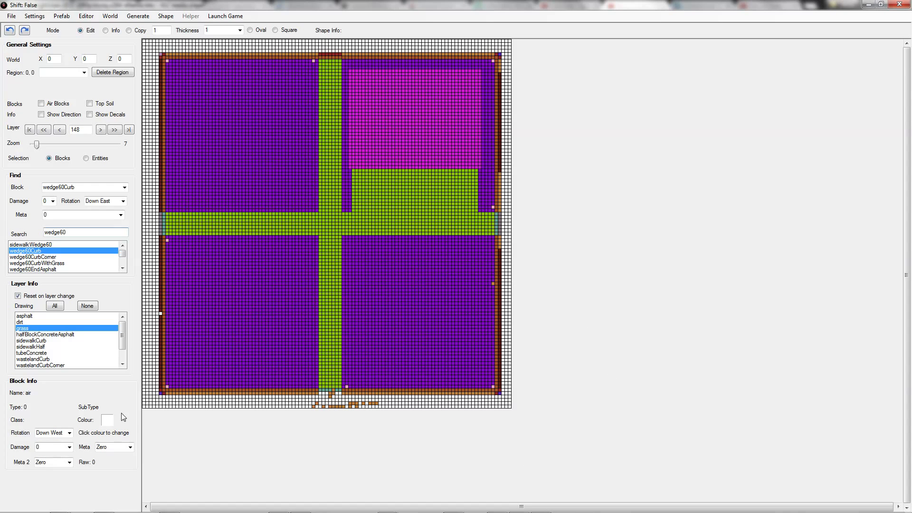
drag(67, 233, 24, 236)
text(air)
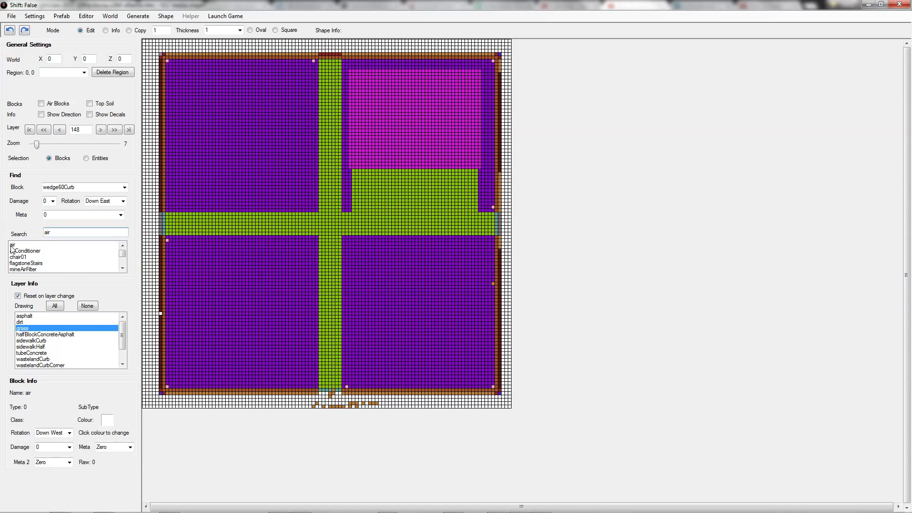
click(12, 244)
drag(303, 399, 420, 416)
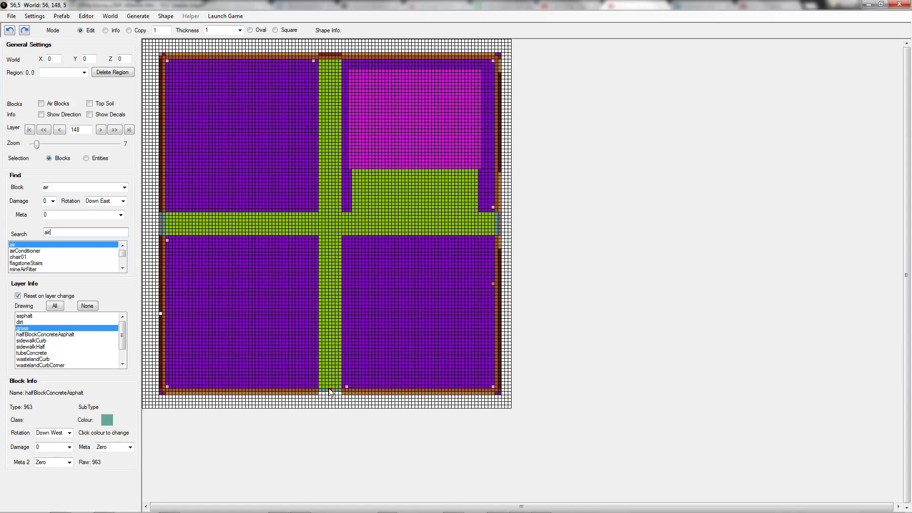
Step: Fill the gap at the vertical road's lower end with sidewalkCurb blocks and clear the stray block beneath it with air
text(halfblock)
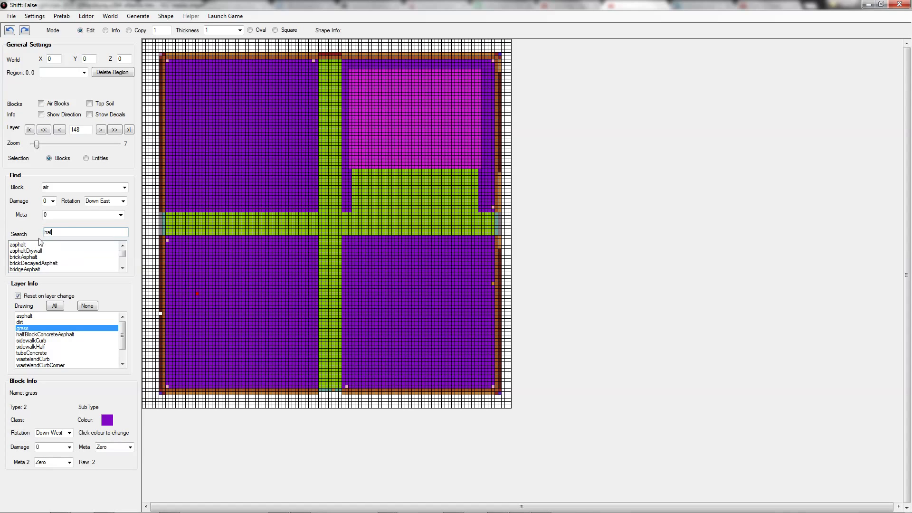
click(42, 335)
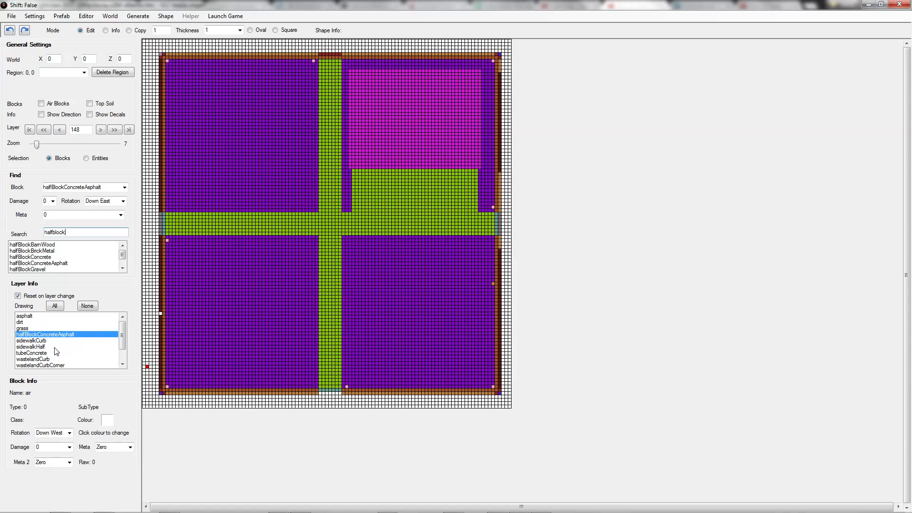
click(36, 341)
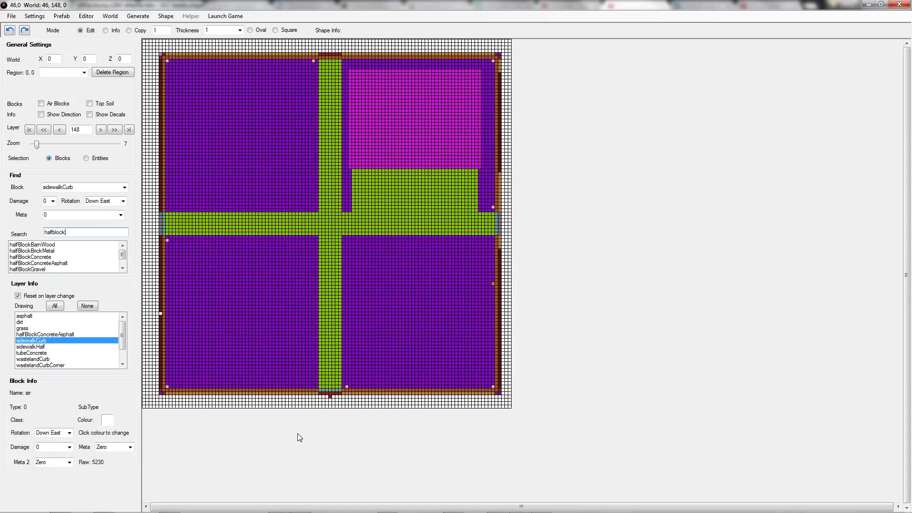
key(ctrl+a)
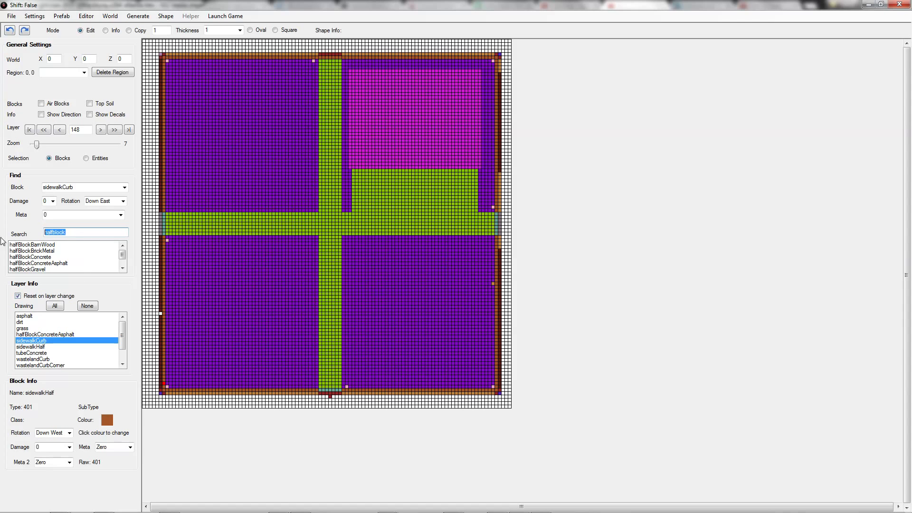
text(air)
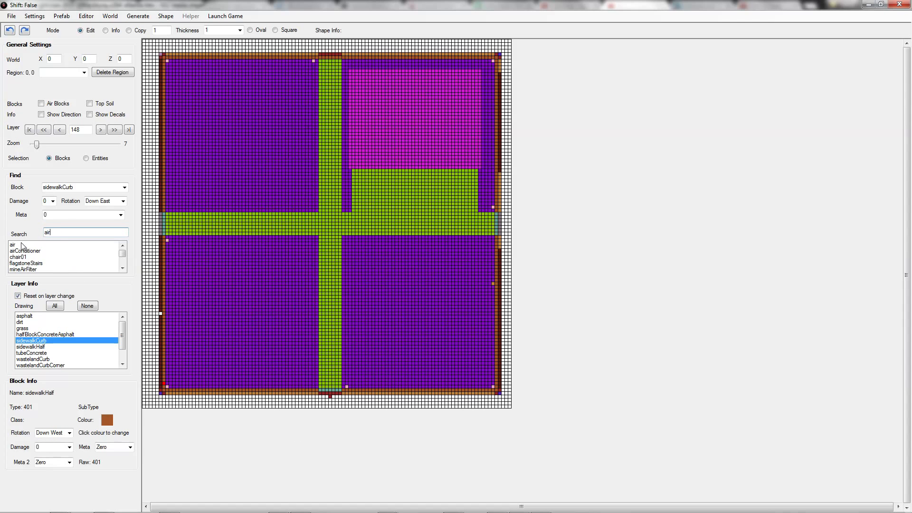
click(23, 245)
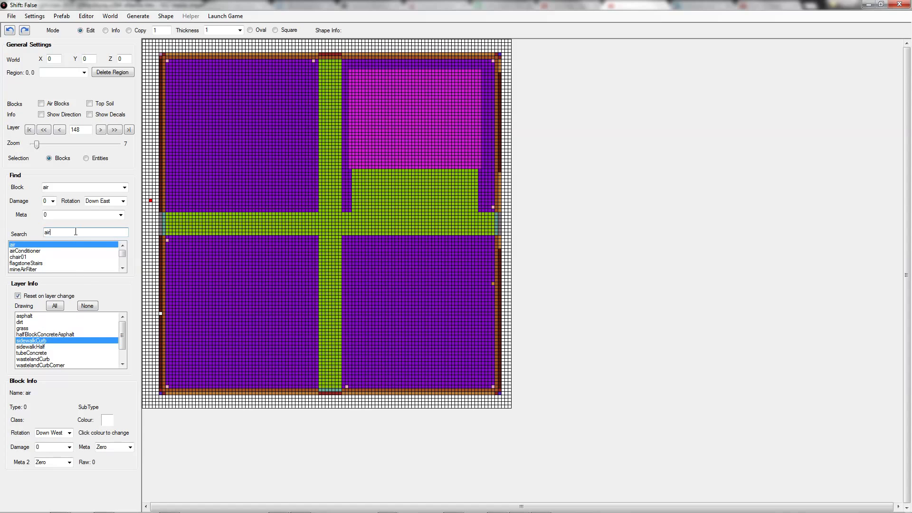
Step: Paint wedge60Curb blocks in Down South rotation over the wastelandCurb column along the lower-left plot's outer edge
text(wedge60)
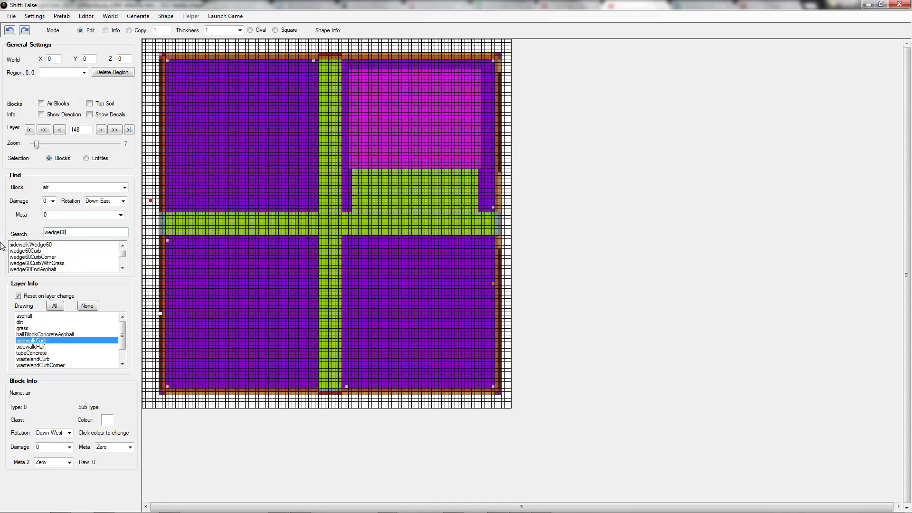
click(24, 251)
click(160, 298)
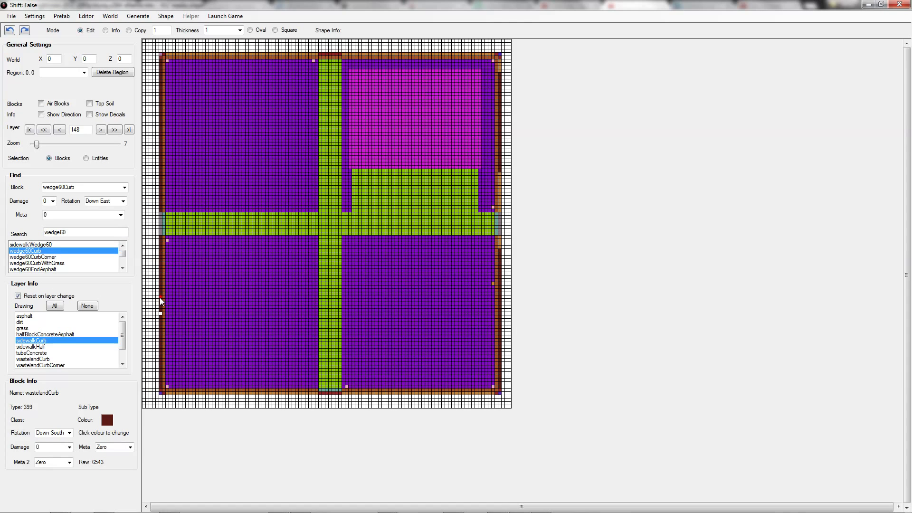
click(122, 201)
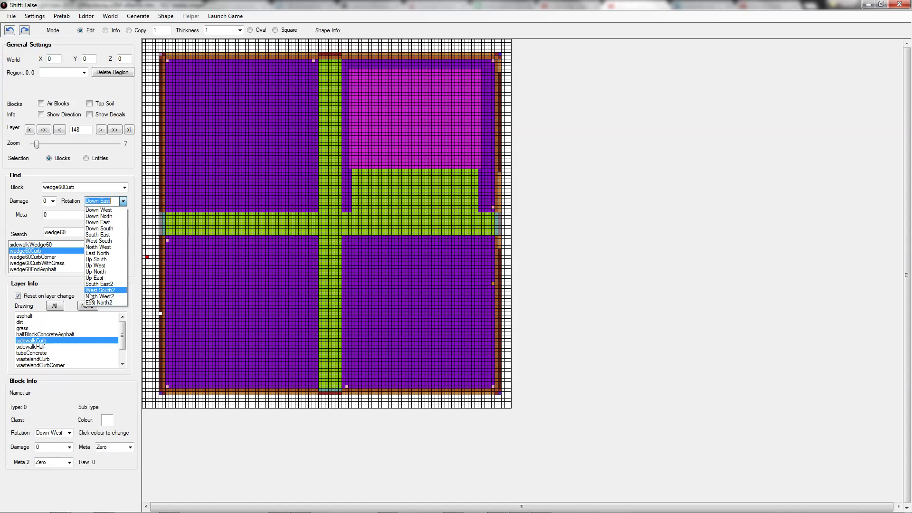
click(151, 308)
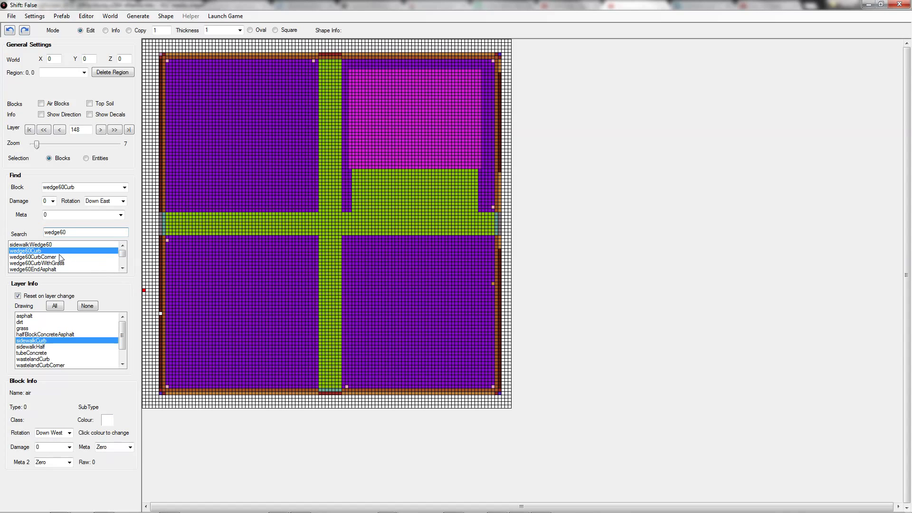
click(123, 200)
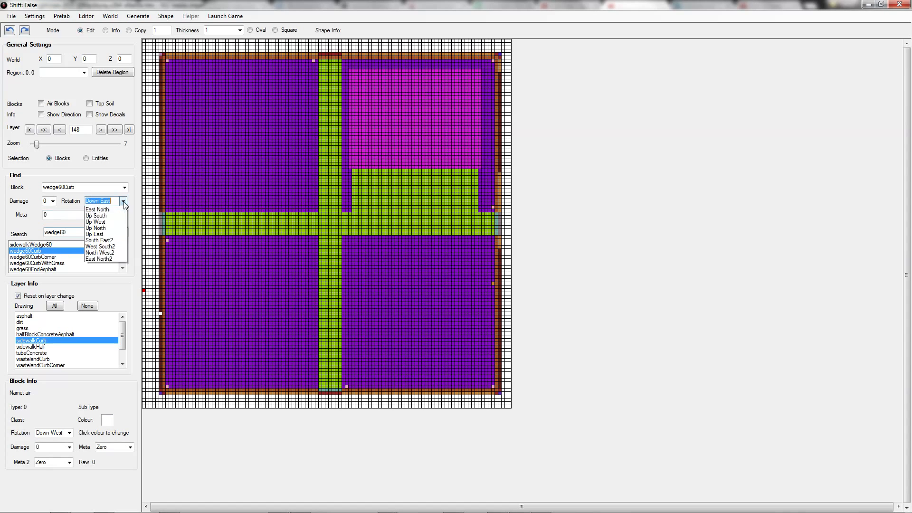
click(119, 229)
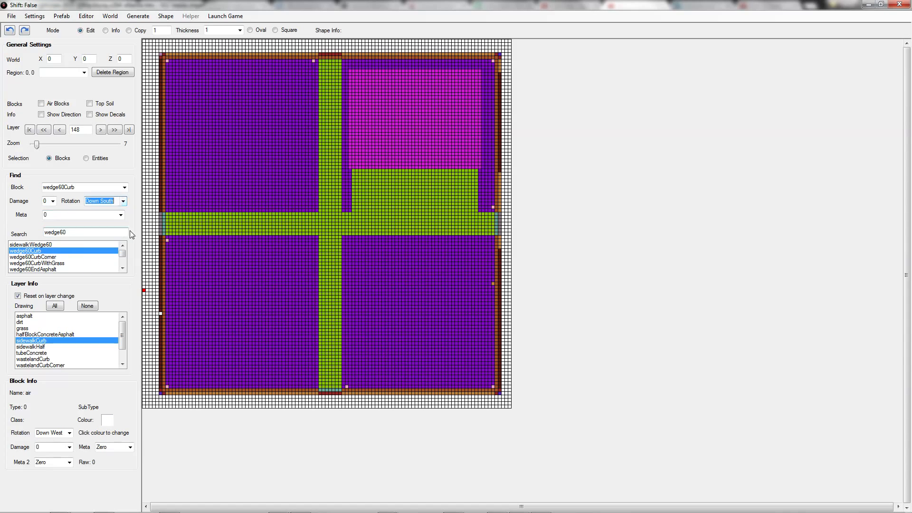
click(159, 238)
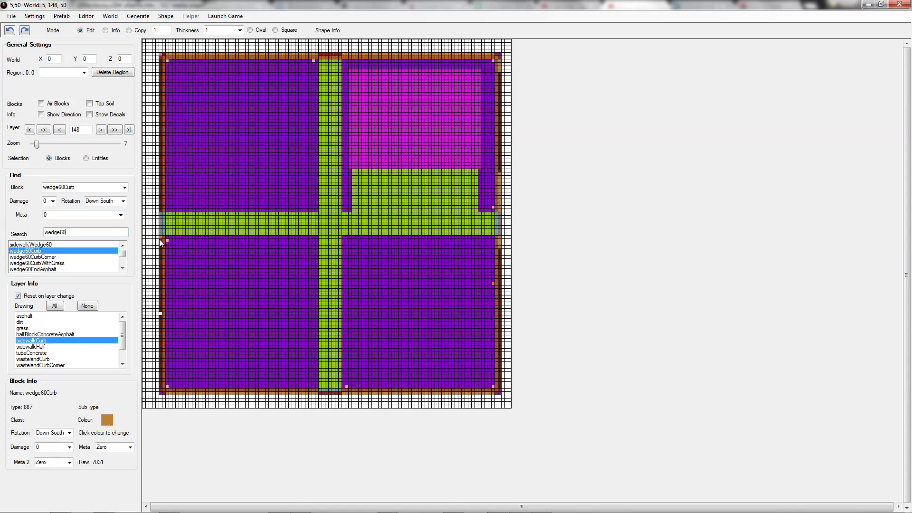
drag(159, 239, 159, 390)
drag(160, 251, 161, 392)
drag(159, 247, 163, 390)
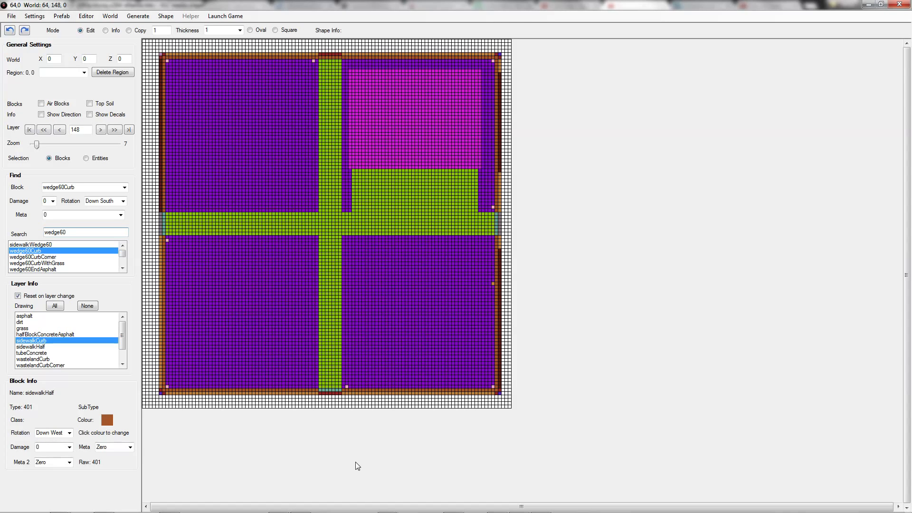
Step: Paint wedge60Curb blocks over the wastelandCurb column along the upper-left plot's outer edge, keeping the Down South rotation
click(160, 66)
drag(160, 61, 162, 212)
click(163, 211)
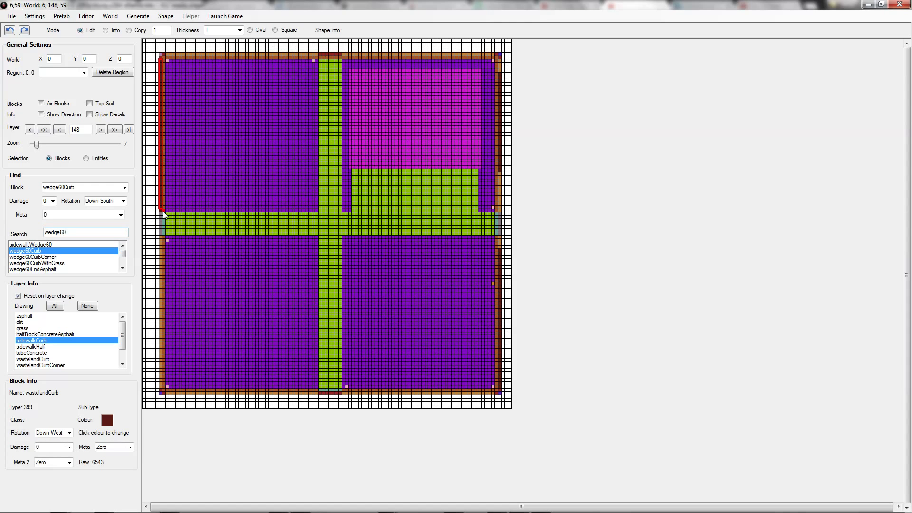
click(163, 214)
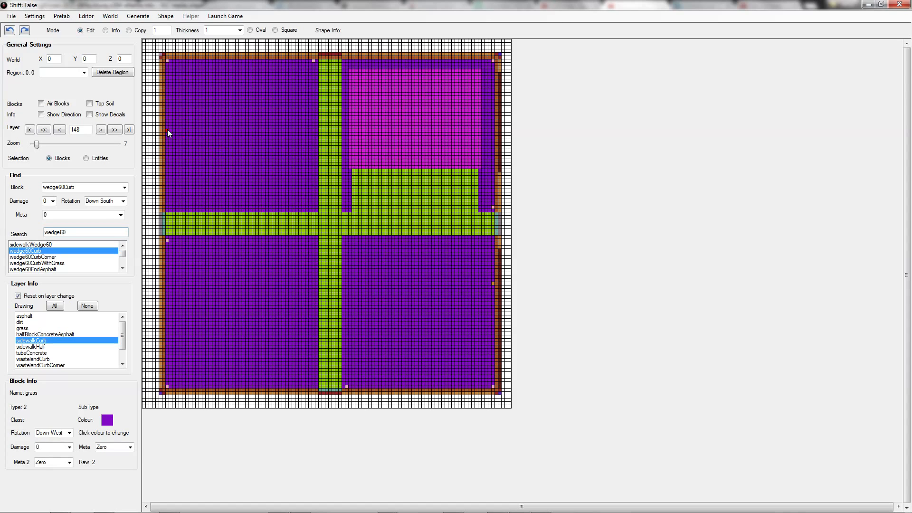
Step: Paint wedge60Curb blocks in Down North rotation over the wastelandCurb columns along the outer edges of both right-hand plots
click(502, 135)
click(120, 201)
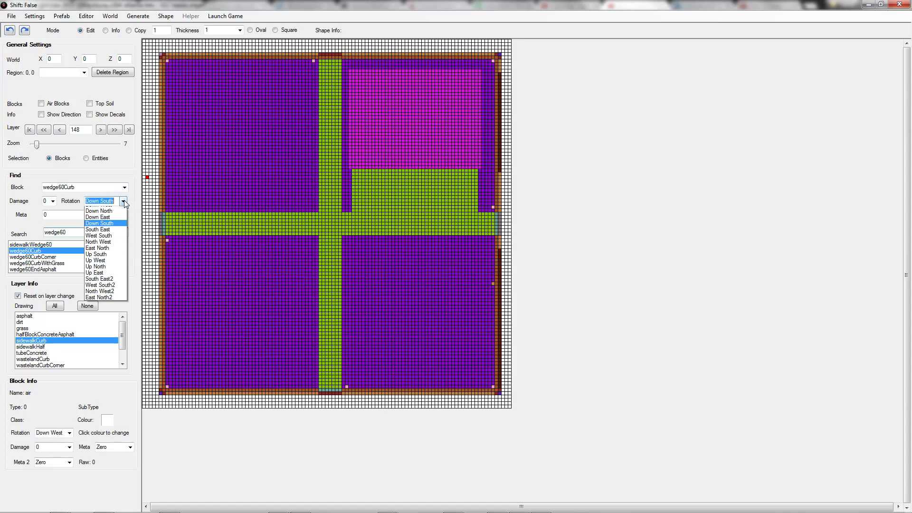
click(100, 217)
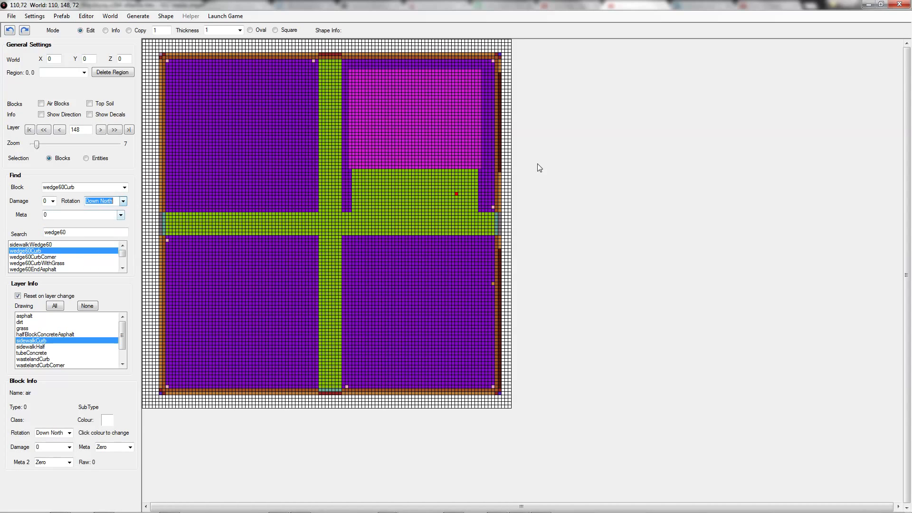
click(501, 75)
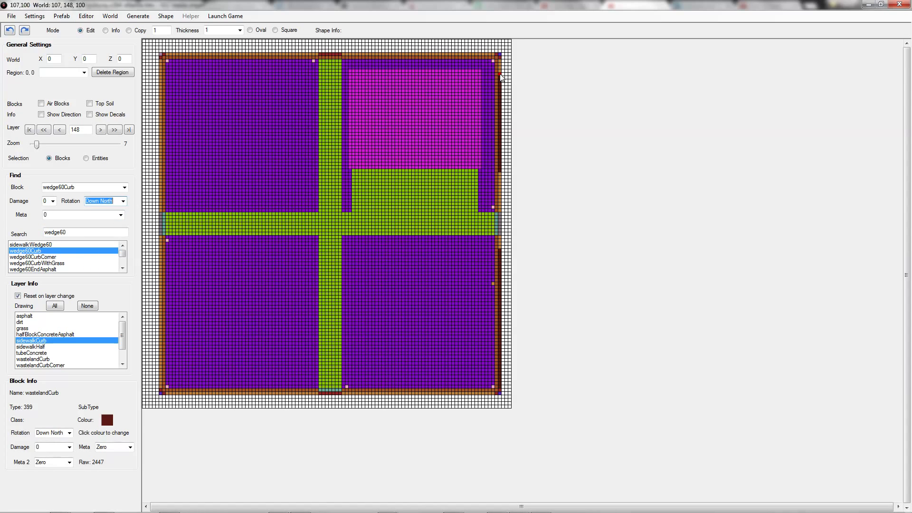
drag(501, 76, 503, 174)
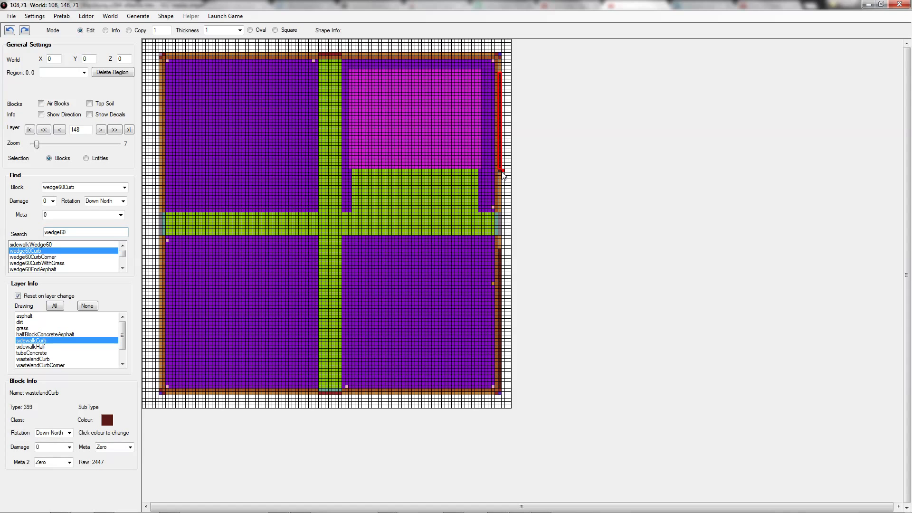
click(503, 177)
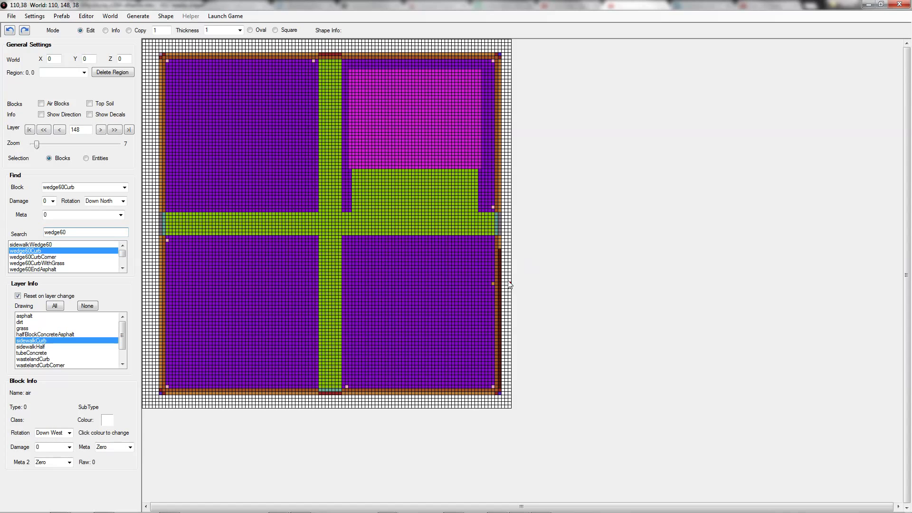
drag(506, 250, 507, 396)
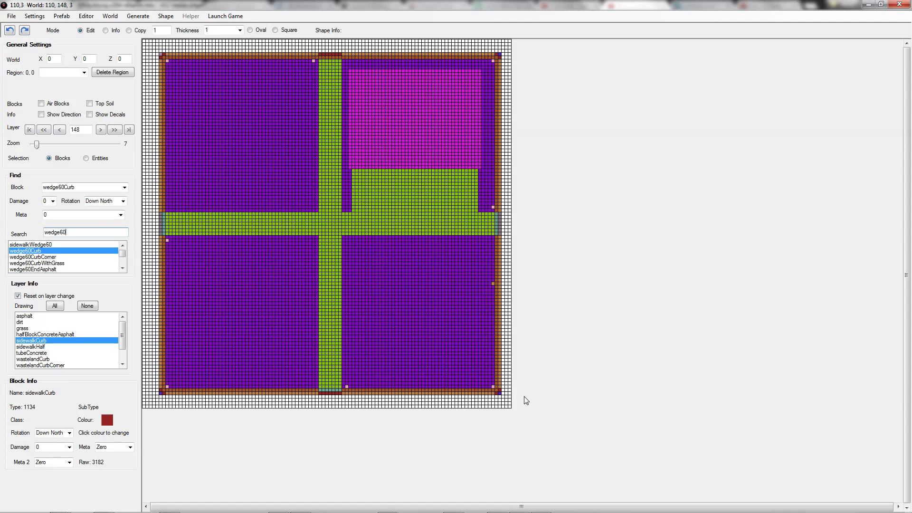
click(501, 395)
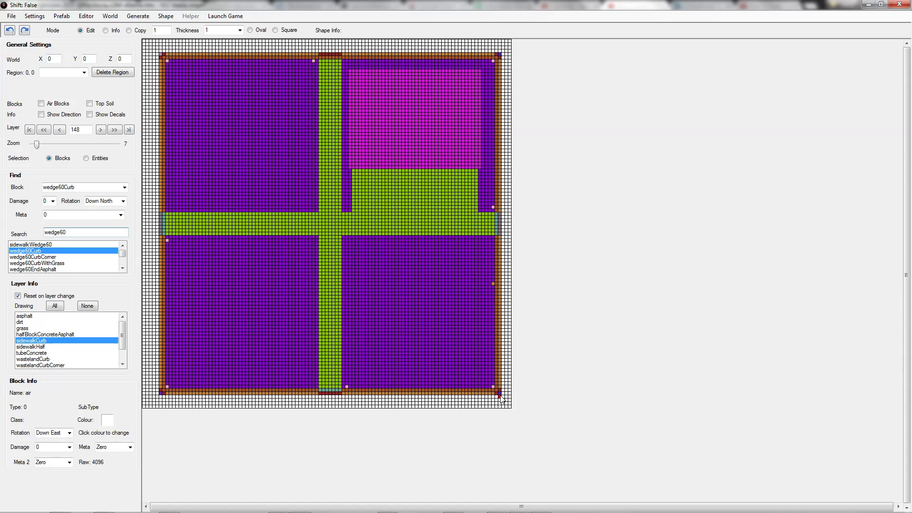
Step: Place a wedge60CurbCorner block in Down South rotation at the town area's upper-left corner
click(500, 394)
click(162, 393)
click(162, 58)
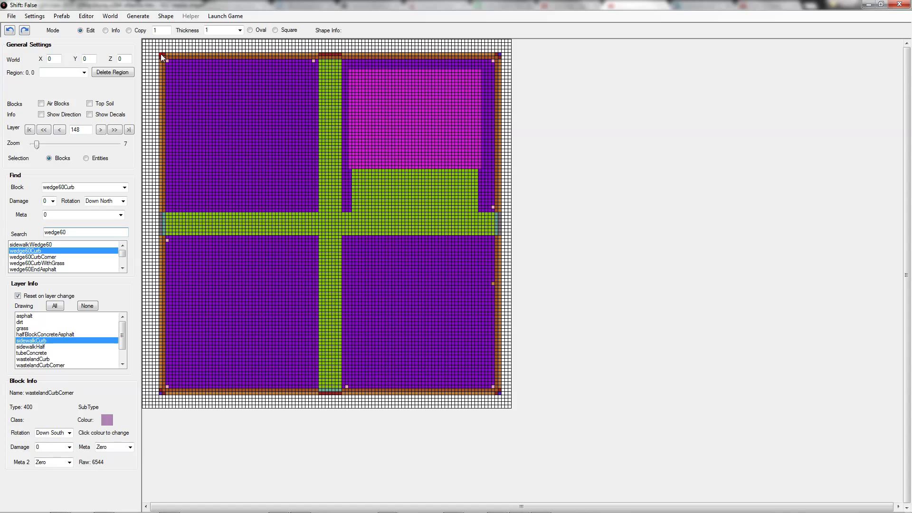
click(150, 67)
click(50, 257)
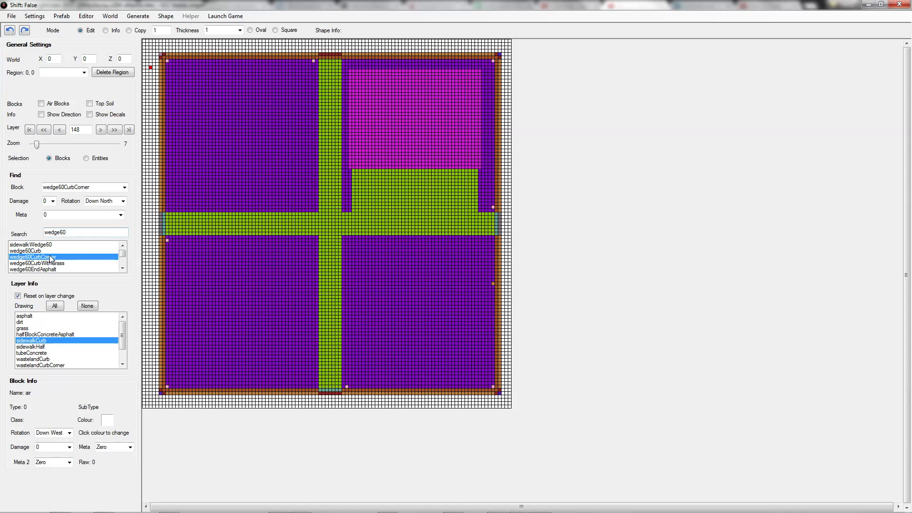
click(162, 56)
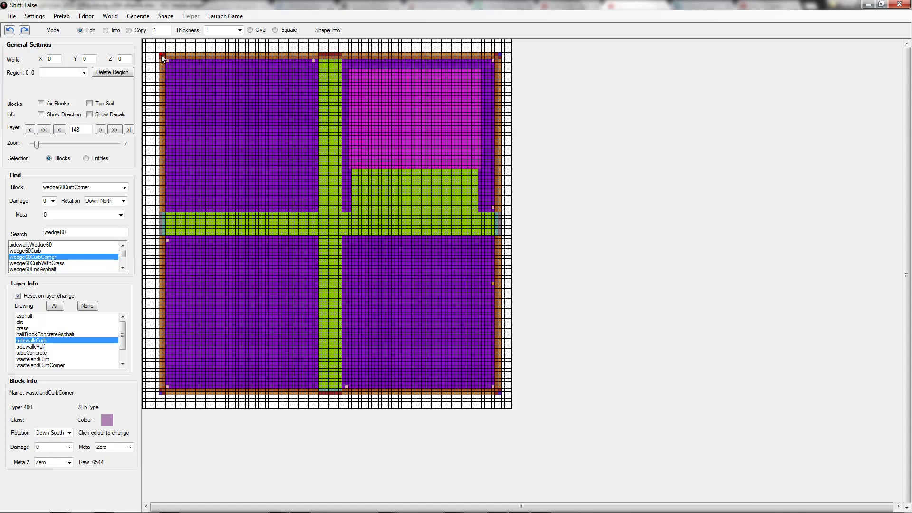
click(144, 113)
click(123, 200)
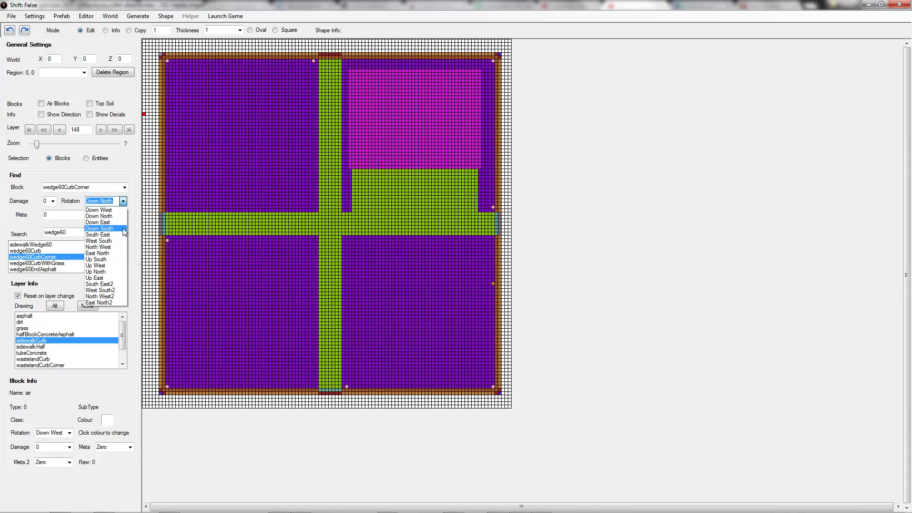
click(122, 228)
click(161, 57)
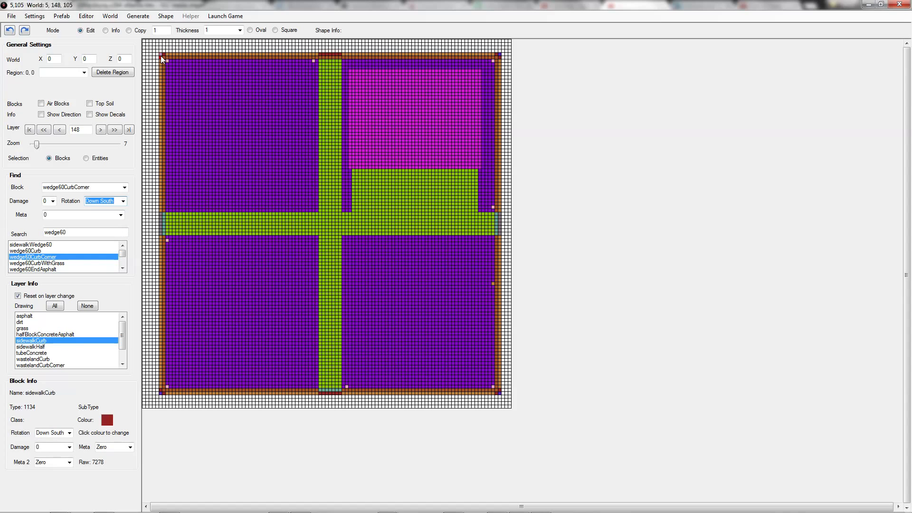
click(161, 54)
click(157, 57)
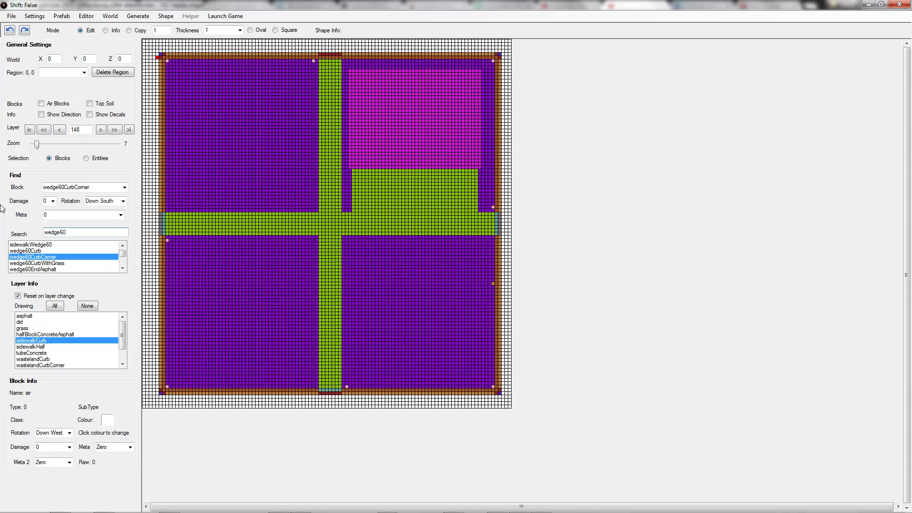
Step: Save the prefab and open GZ.tts from disc in the Prefabs folder
click(12, 17)
click(33, 59)
click(11, 15)
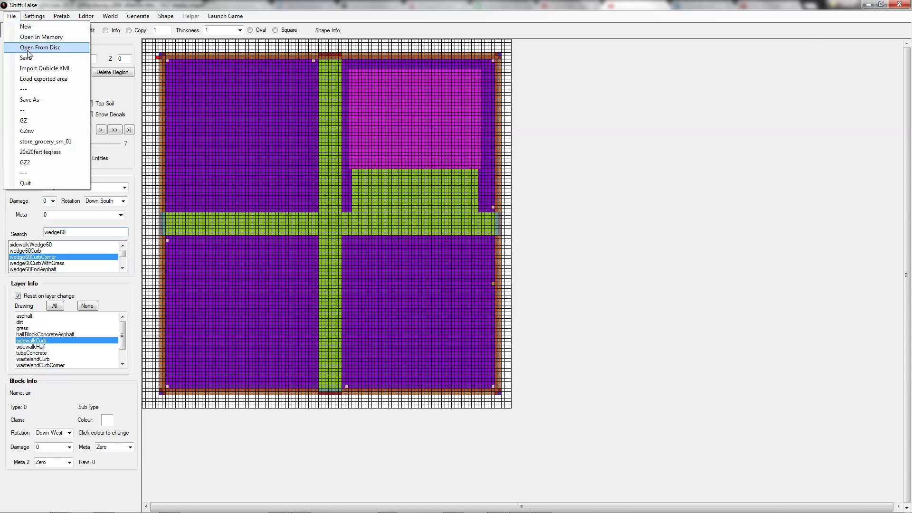
click(29, 51)
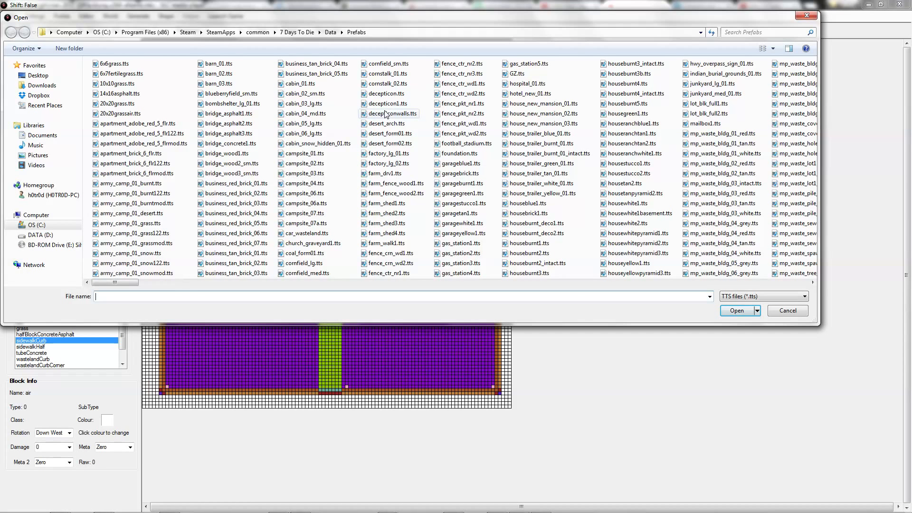
click(517, 75)
click(737, 310)
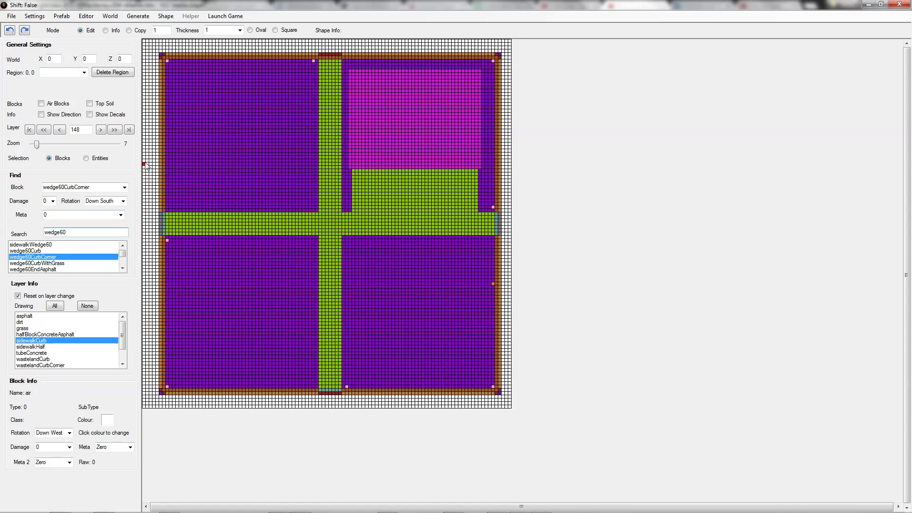
Step: Move up to layer 149 and turn on the display of air blocks
click(101, 130)
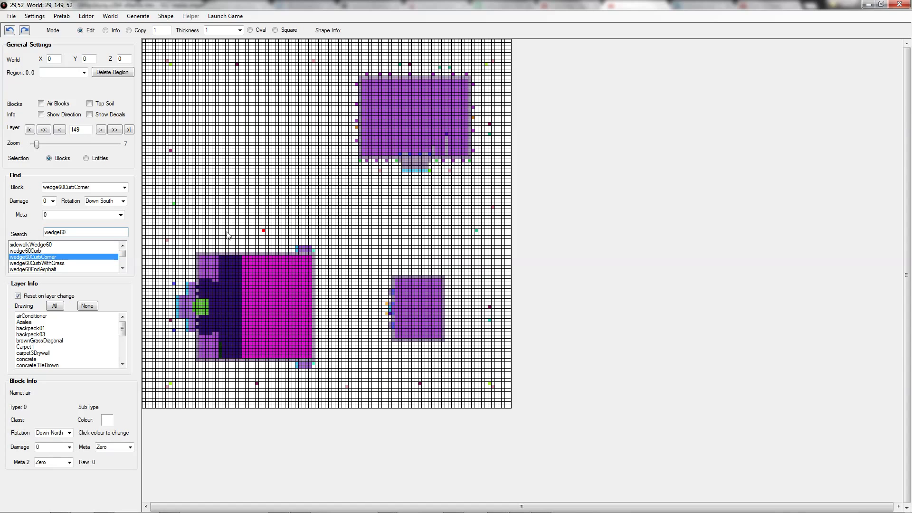
click(43, 106)
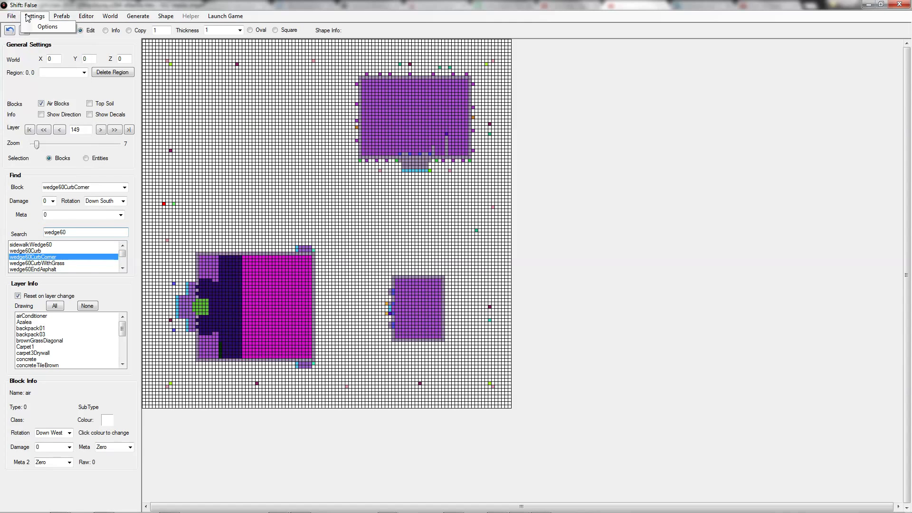
click(56, 17)
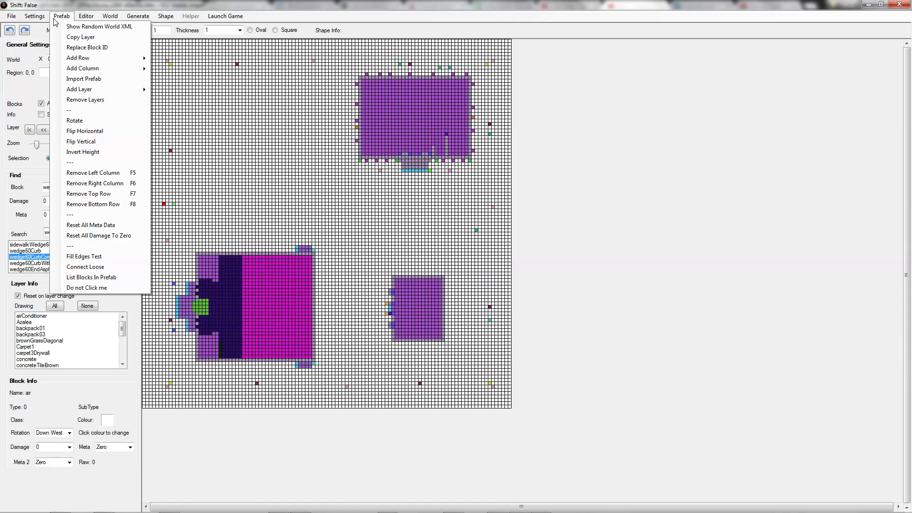
click(84, 47)
click(513, 202)
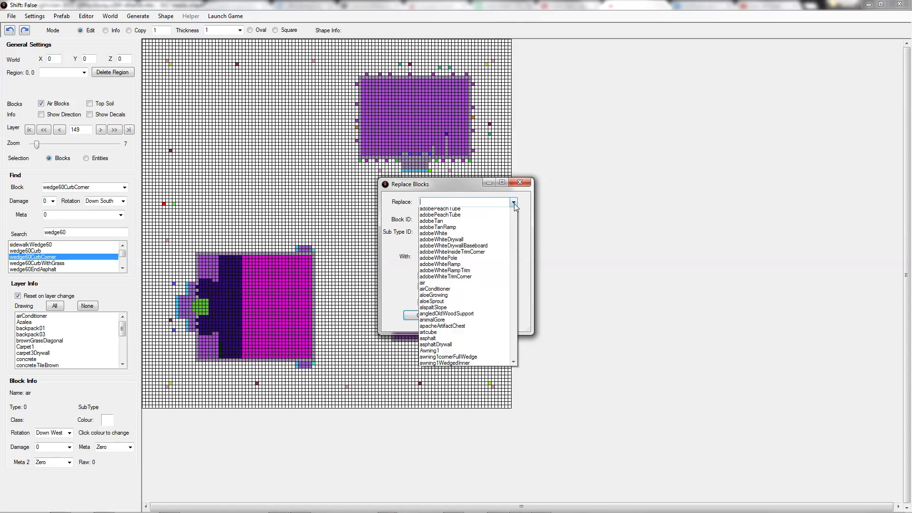
click(452, 203)
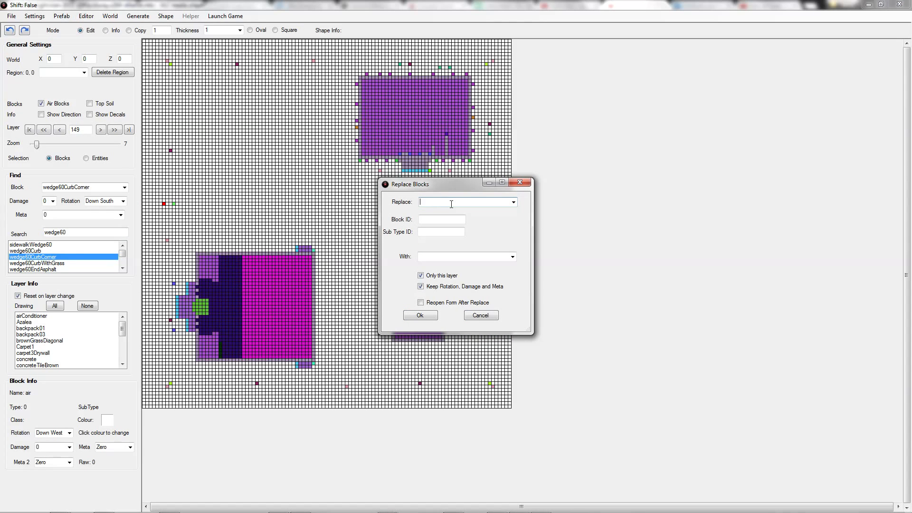
key(BackSpace)
key(BackSpace)
text(gras)
click(513, 202)
click(462, 210)
click(512, 257)
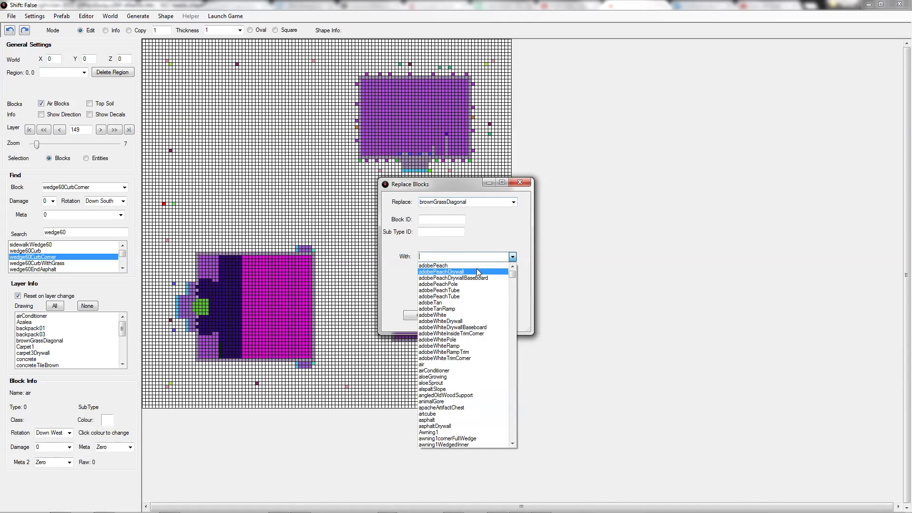
click(449, 256)
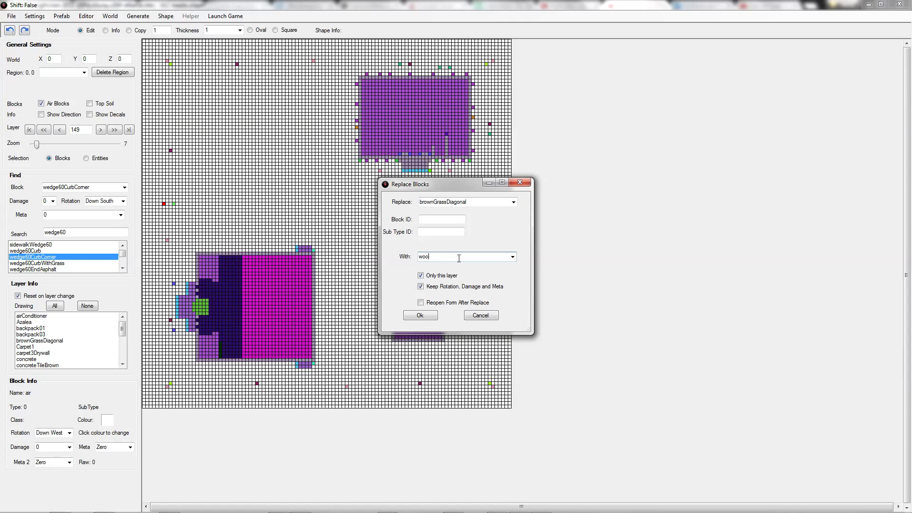
click(513, 256)
click(483, 320)
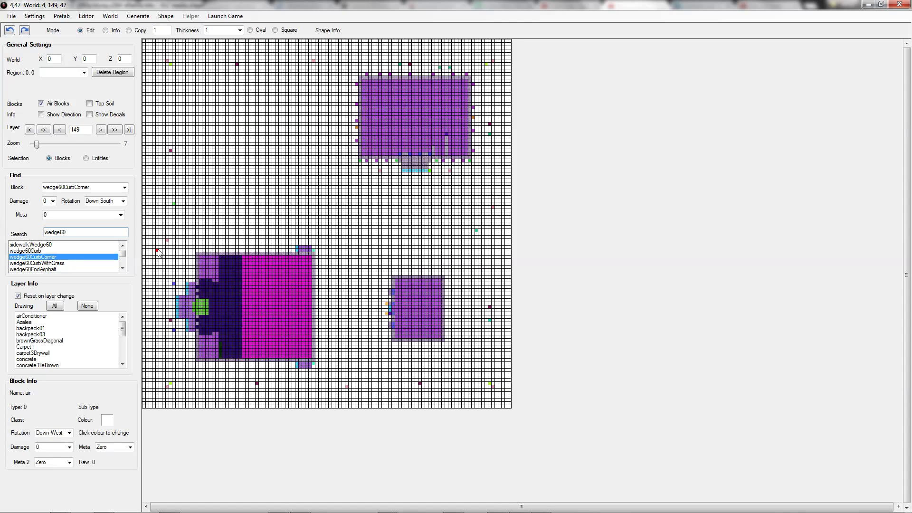
Step: Move up to layer 150 to view its blocks
click(101, 130)
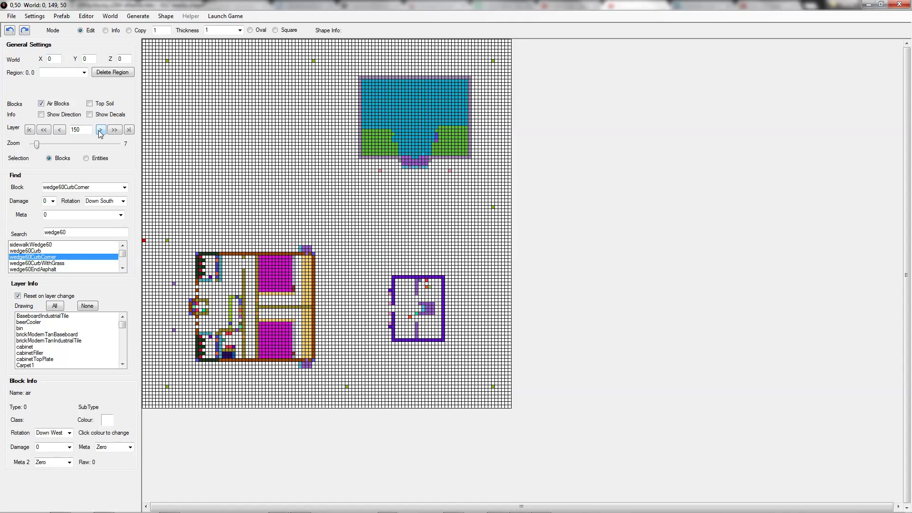
Step: Inspect the gap in the lower-right building's right wall on layers 151 and 152, then return to layer 151
click(100, 131)
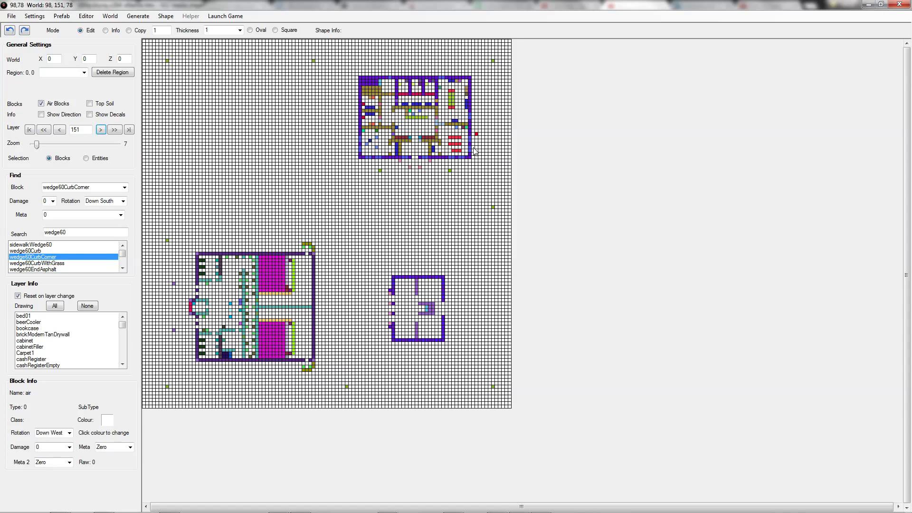
click(444, 304)
click(443, 313)
click(444, 305)
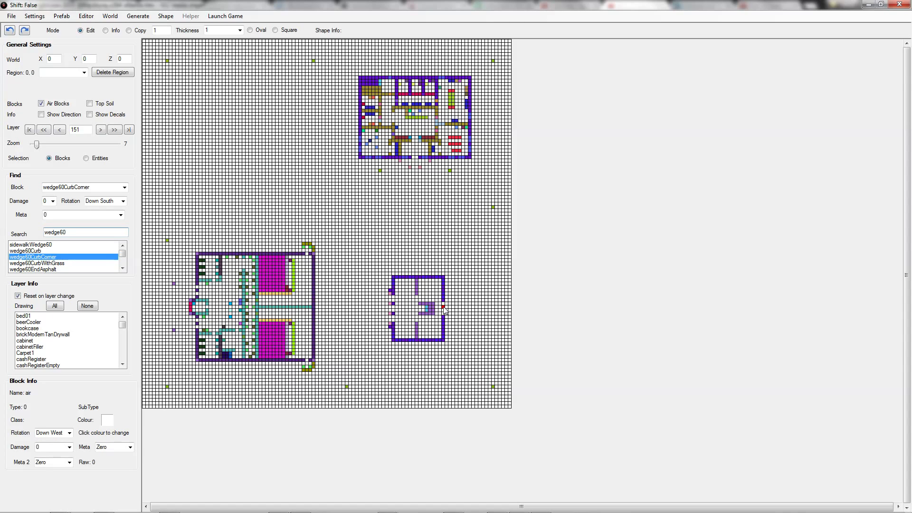
click(444, 335)
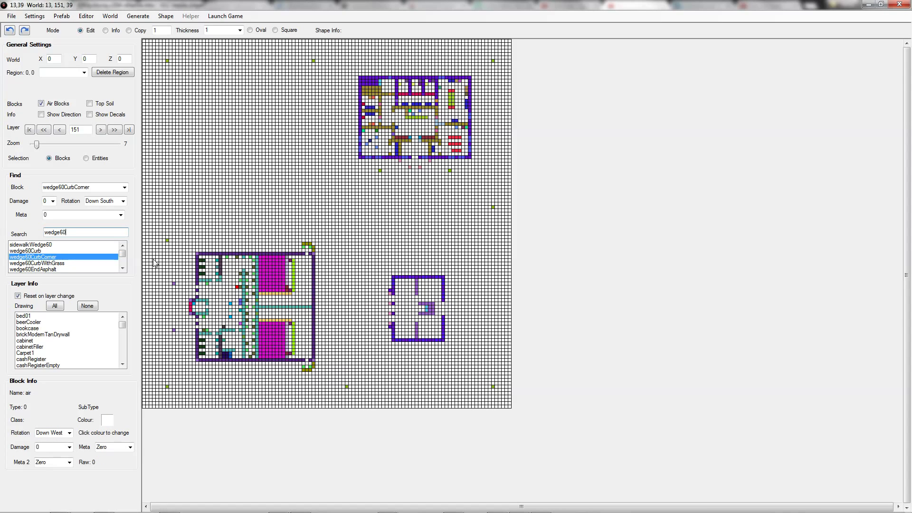
click(101, 131)
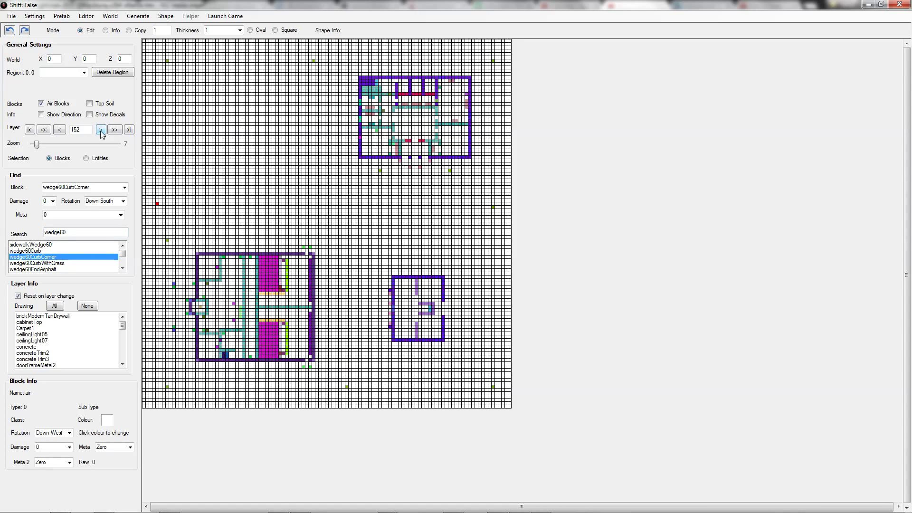
click(60, 130)
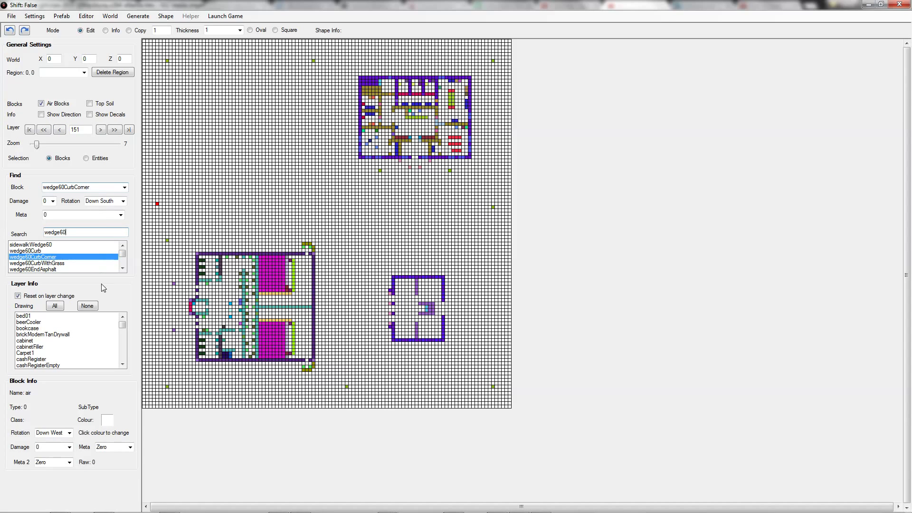
Step: Fill the gap in the lower-right building's right wall on layer 151 with window03 blocks in Down North rotation
scroll(125, 336, down, 5)
drag(126, 337, 49, 356)
click(31, 360)
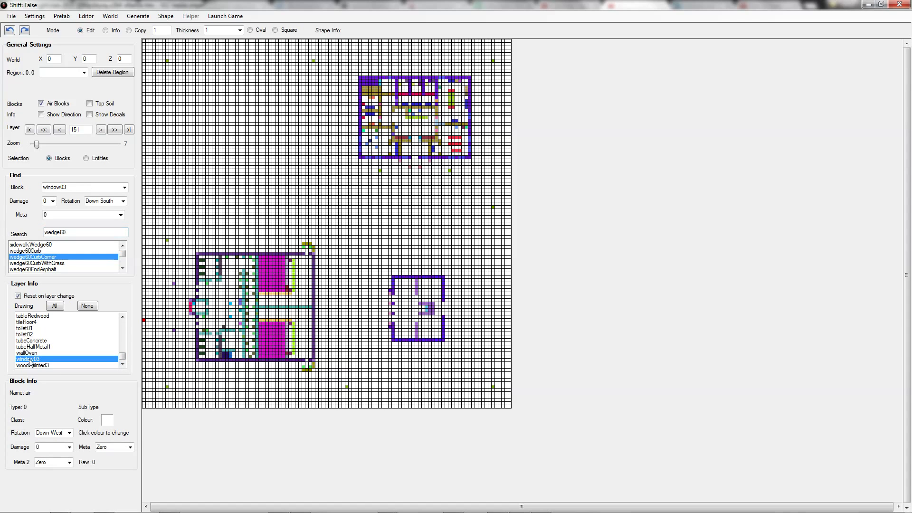
click(444, 326)
click(123, 201)
click(121, 216)
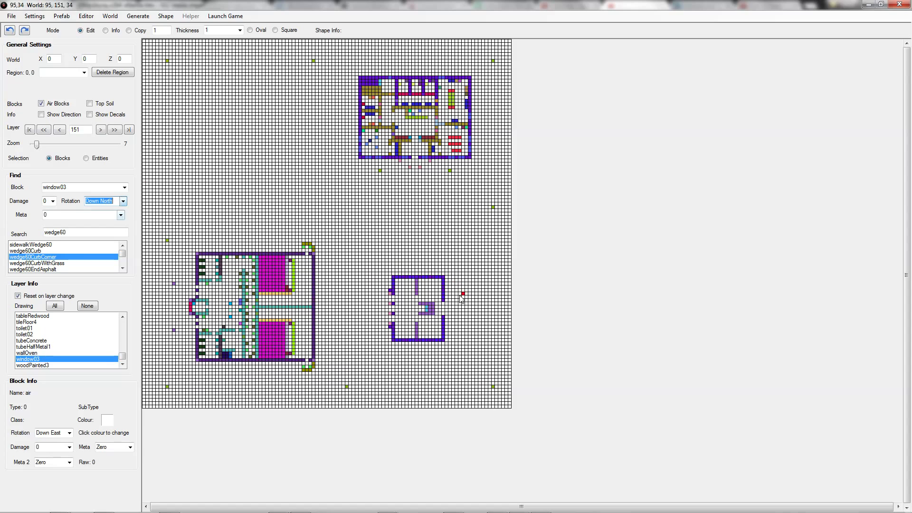
click(443, 307)
click(443, 311)
click(443, 316)
click(443, 314)
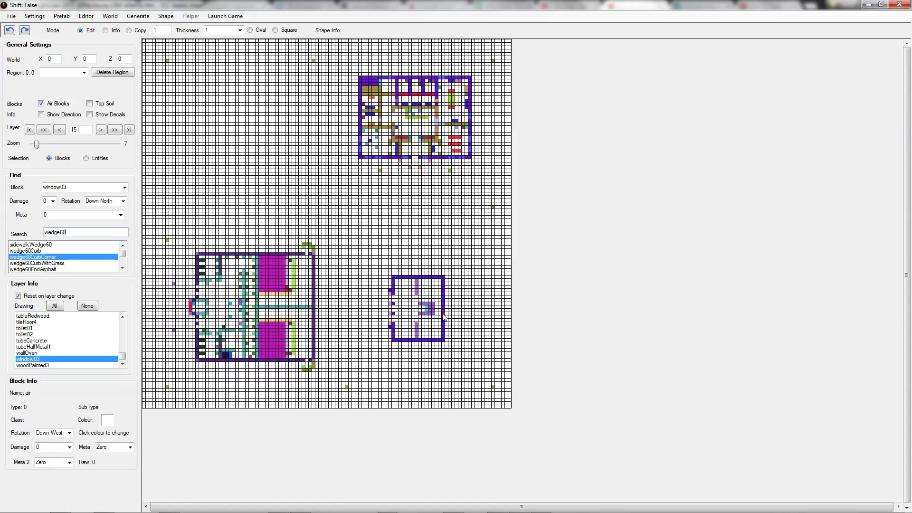
Step: Fill the same wall gap on layer 152 with window03 blocks and save the prefab
click(100, 130)
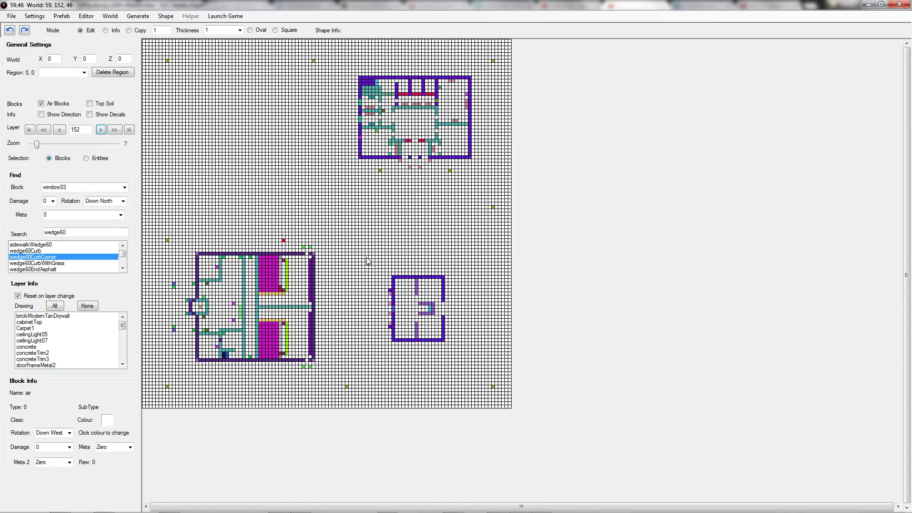
click(443, 311)
click(11, 15)
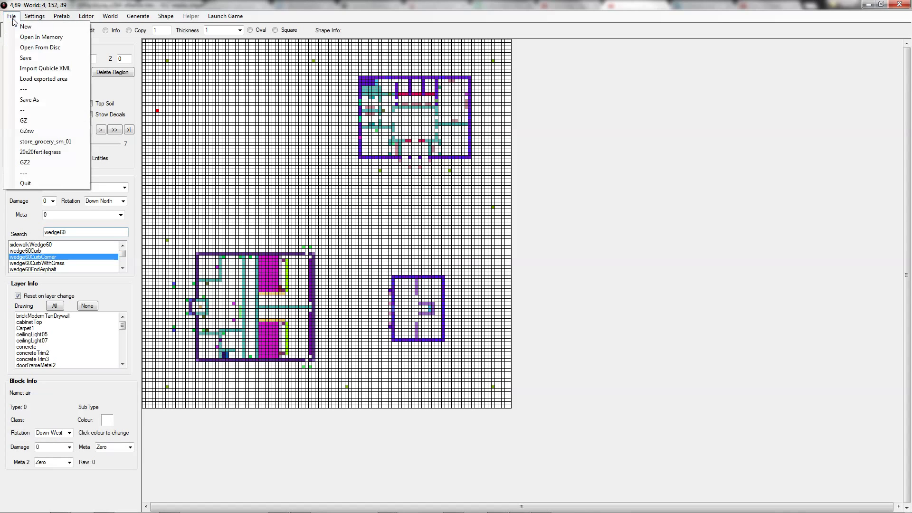
click(26, 59)
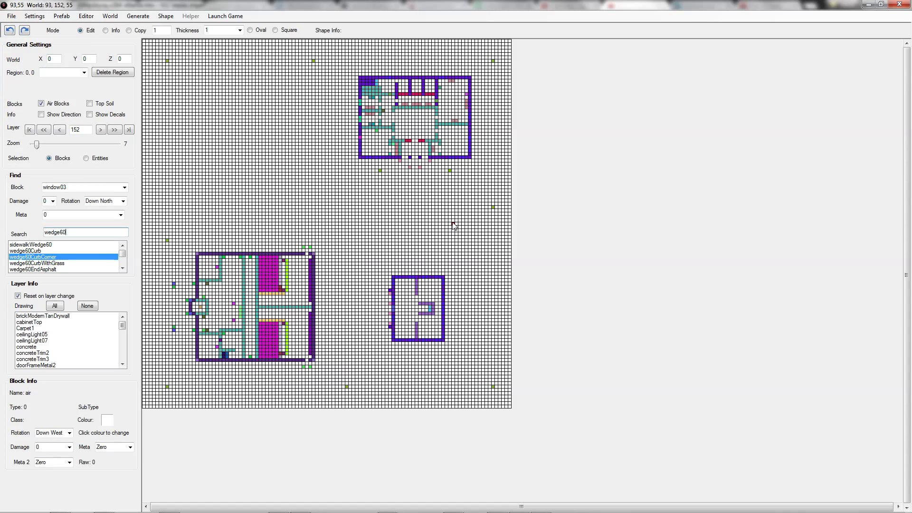
Step: Switch to the 7 Days to Die game and examine the ground-floor windows and openings along the stone building's walls
key(alt+Tab)
key(alt+Tab)
key(alt+Tab)
key(alt+Tab)
key(alt+Tab)
key(alt+Tab)
key(alt+Tab)
key(alt+Tab)
key(alt+Tab)
key(alt+Tab)
key(alt+Tab)
key(alt+Tab)
key(alt+Tab)
key(alt+Tab)
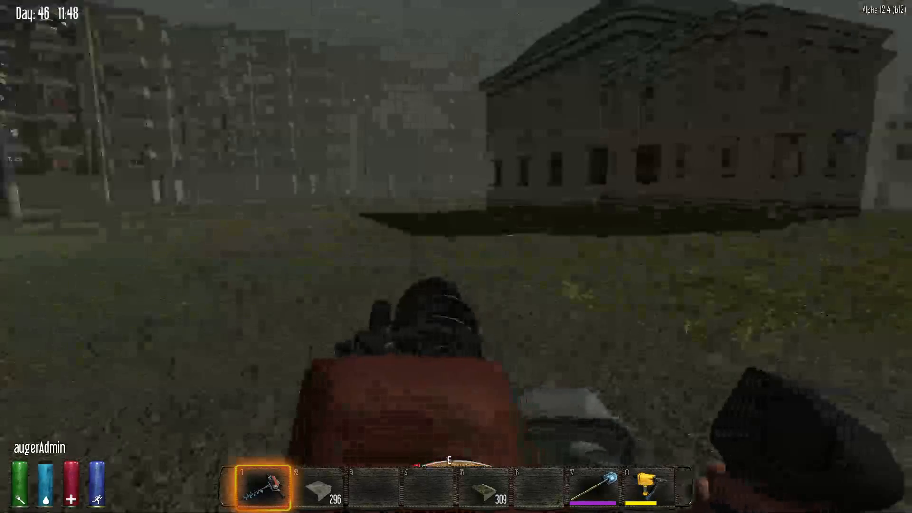
key(w)
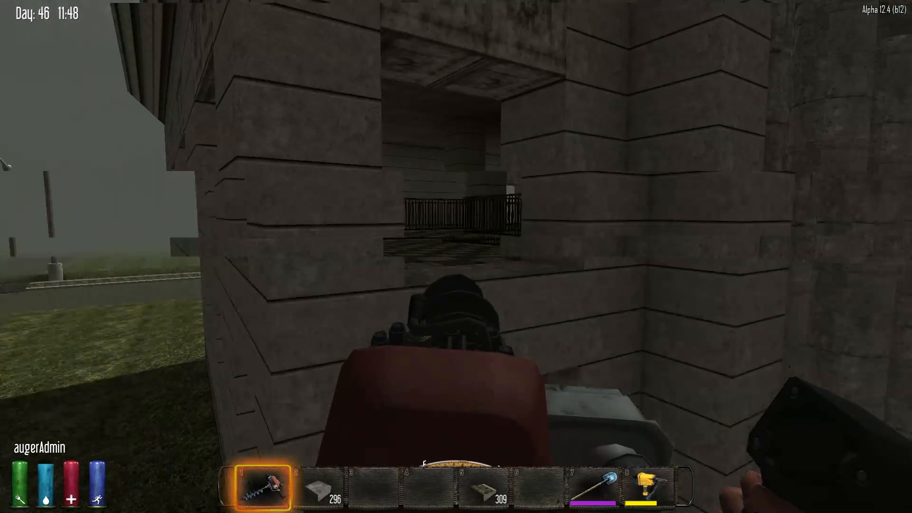
key(w)
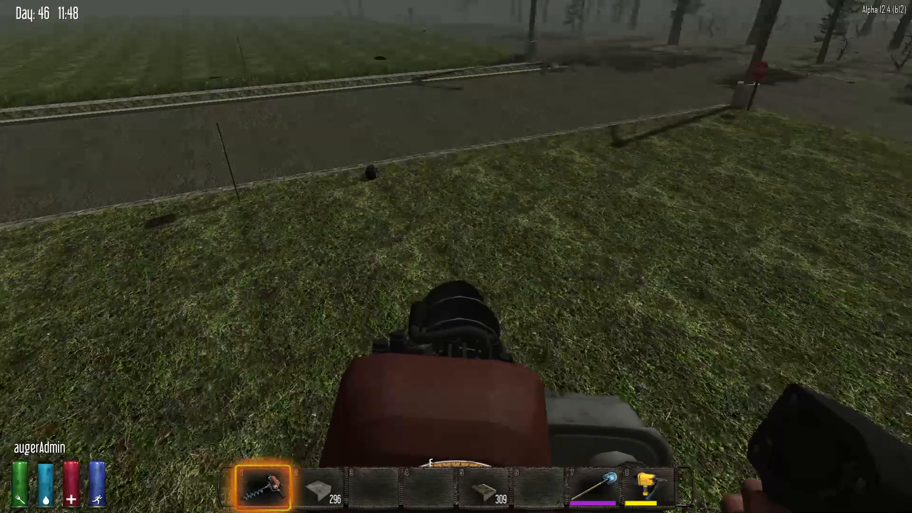
key(w)
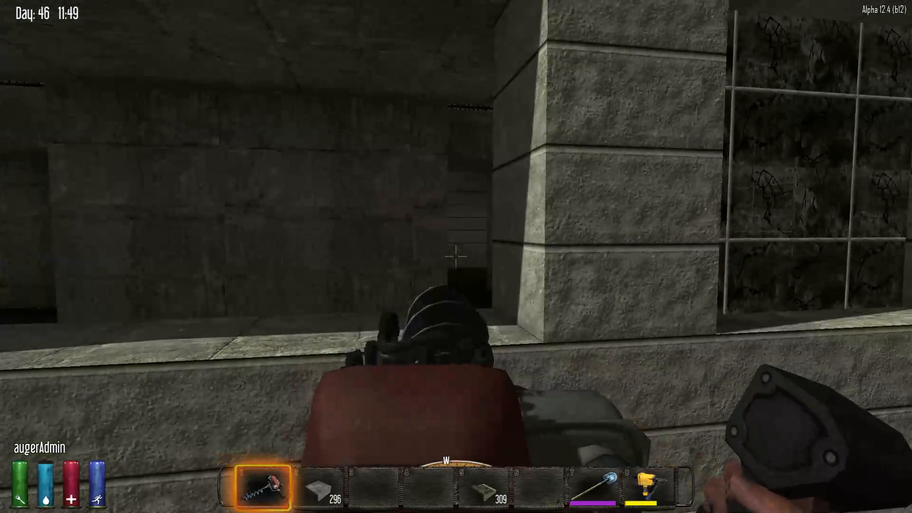
key(w)
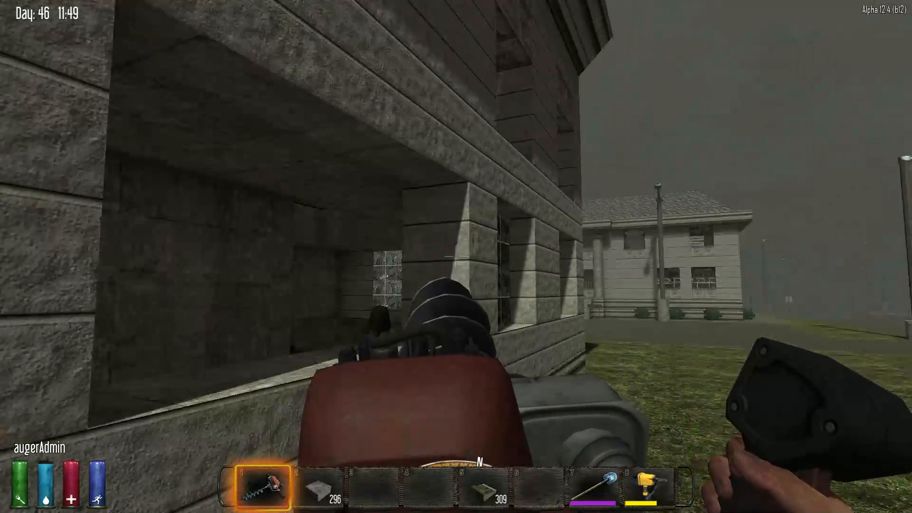
key(w)
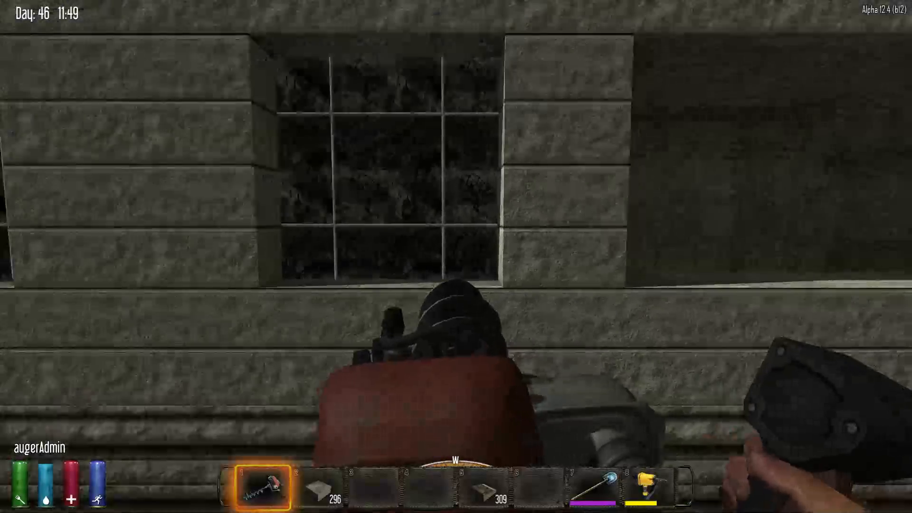
key(w)
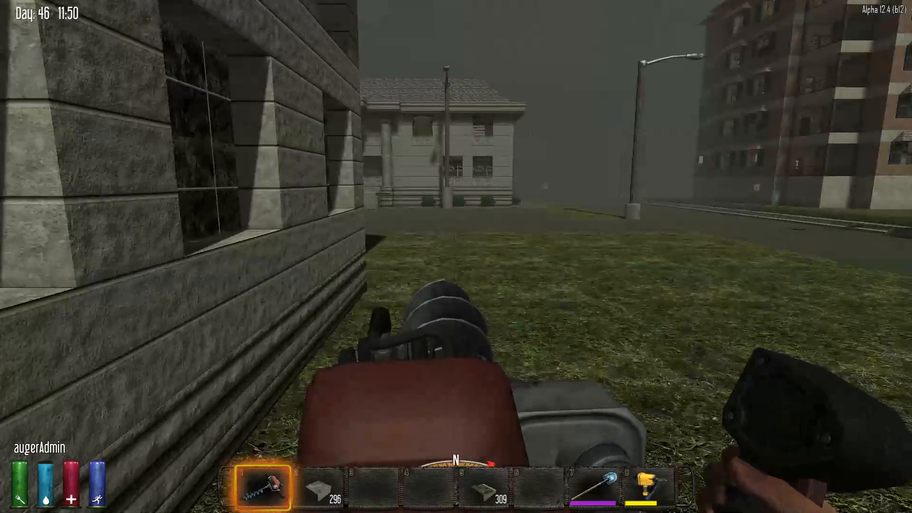
Step: Walk along the town's streets to view the neighbouring buildings and curbs, and return to the Prefab Editor
key(w)
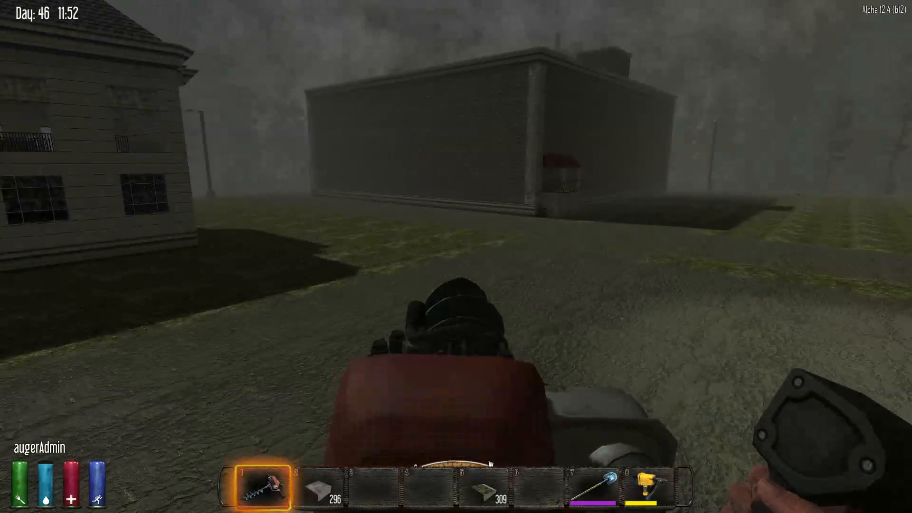
key(w)
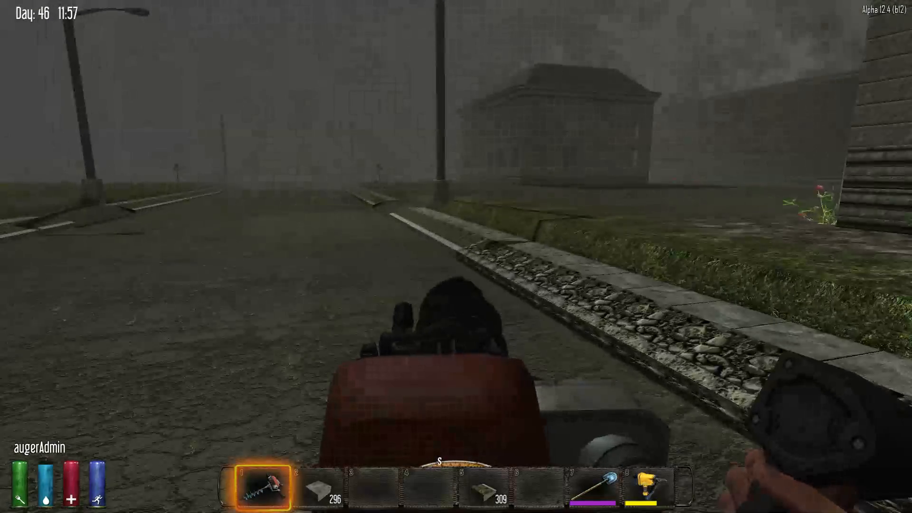
key(w)
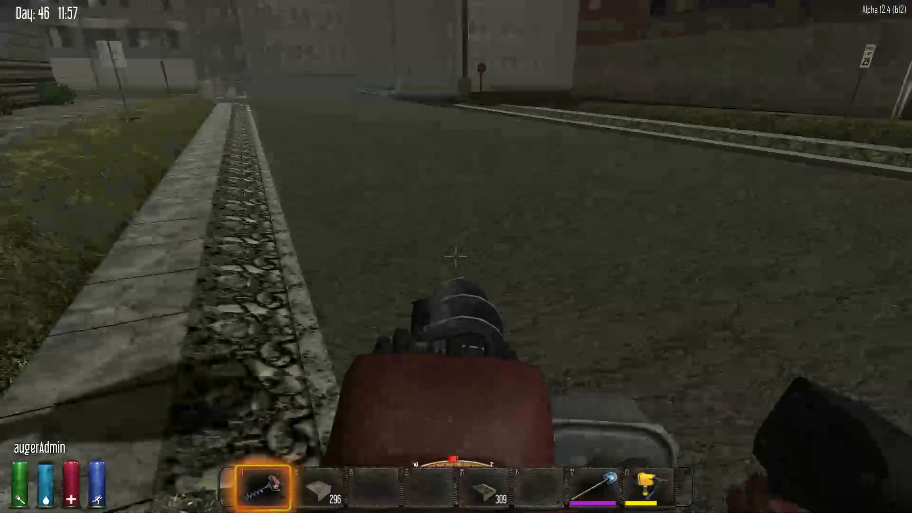
key(w)
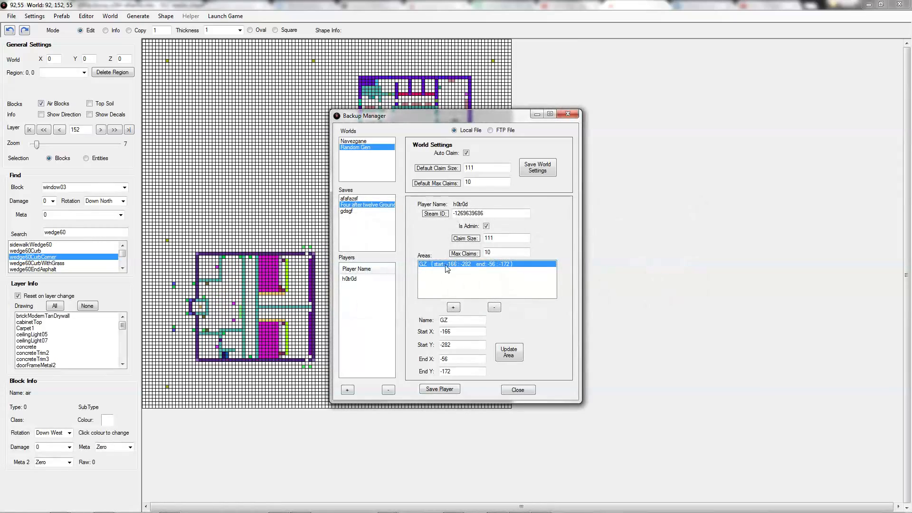
Step: Replace the broken windows in the upper-right building's lower wall on layer 153 with window03 blocks in Down East rotation
drag(429, 112, 682, 78)
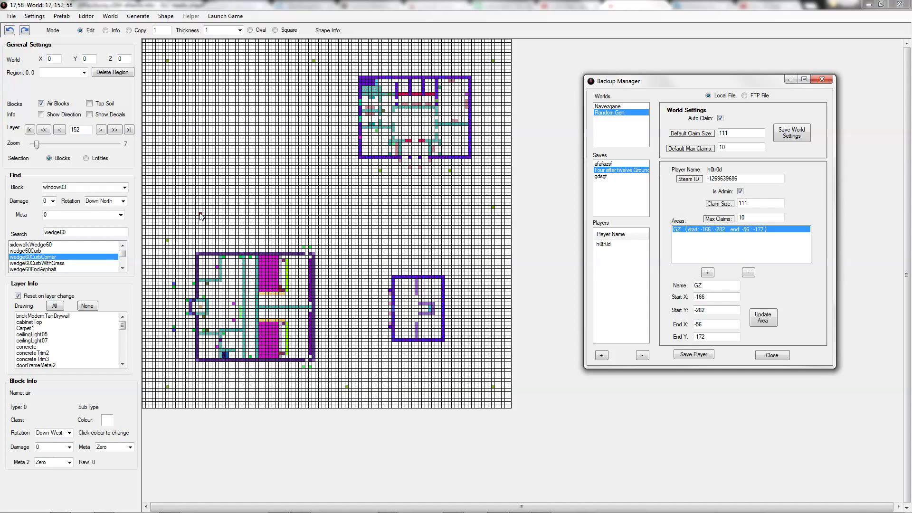
click(100, 132)
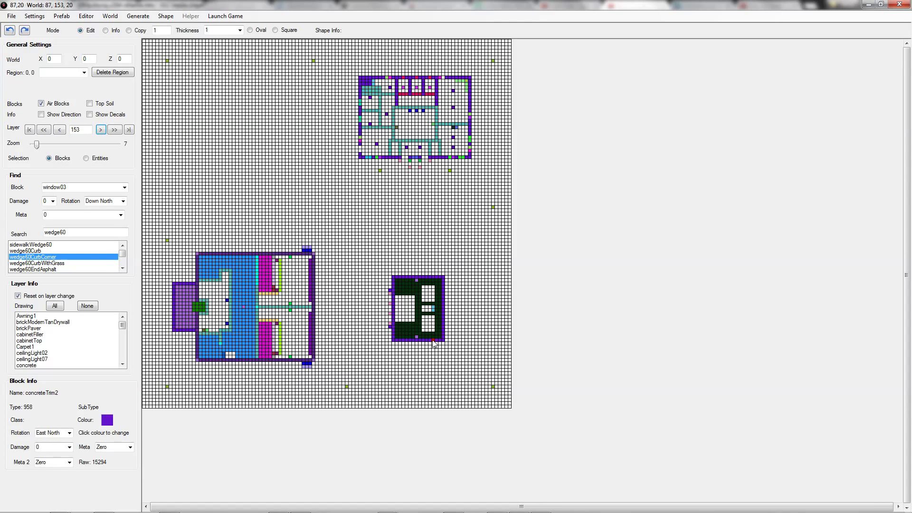
click(463, 157)
click(459, 157)
click(462, 157)
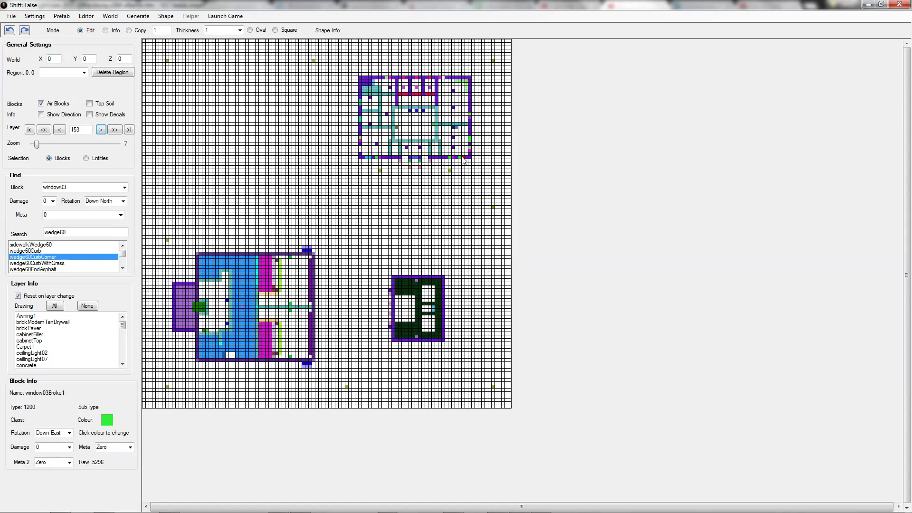
click(123, 201)
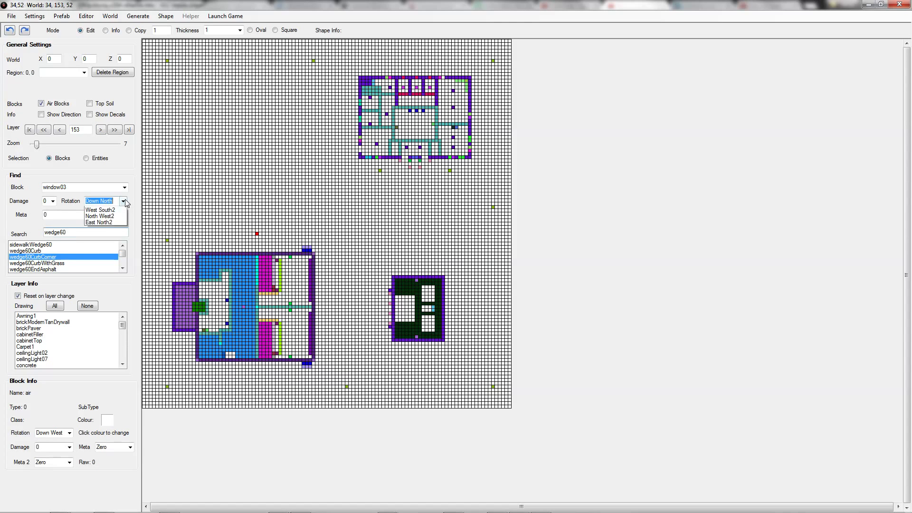
click(118, 224)
click(464, 159)
click(464, 158)
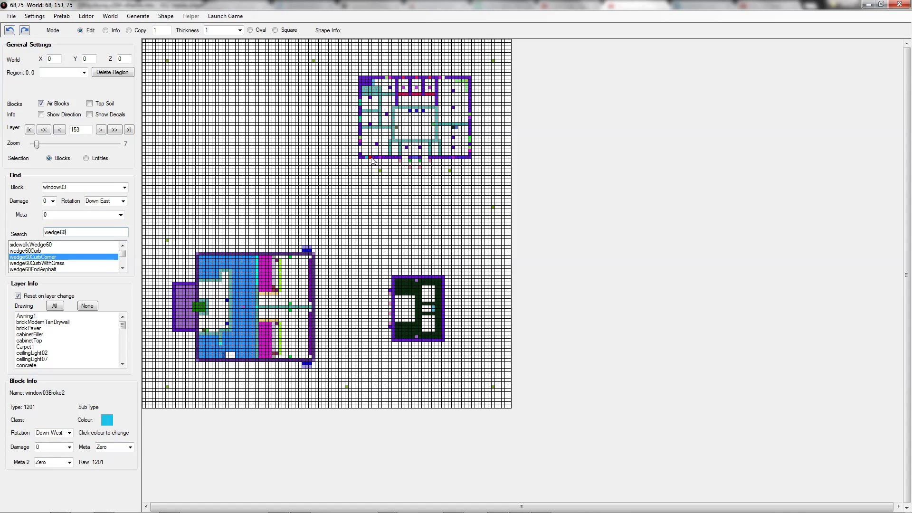
Step: Replace the broken windows in the same building's upper wall with window03 blocks, and those in its right wall using Down North rotation
click(386, 79)
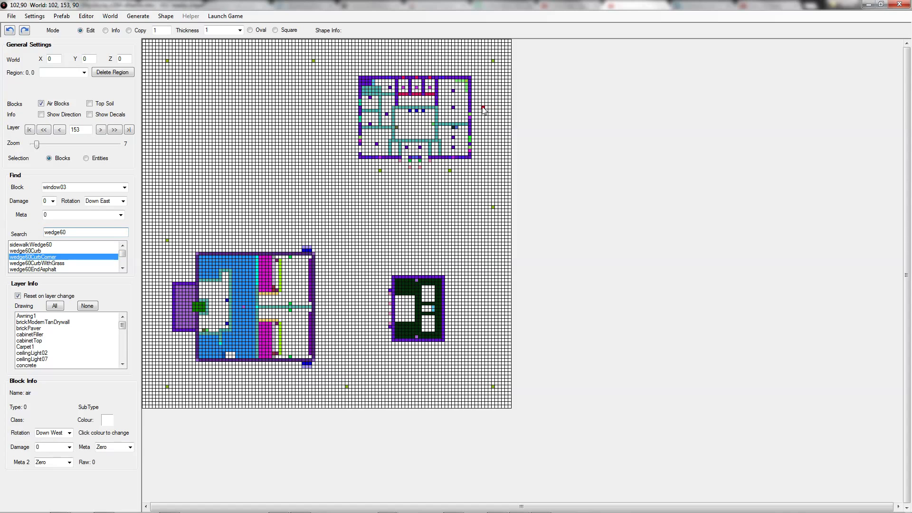
click(123, 202)
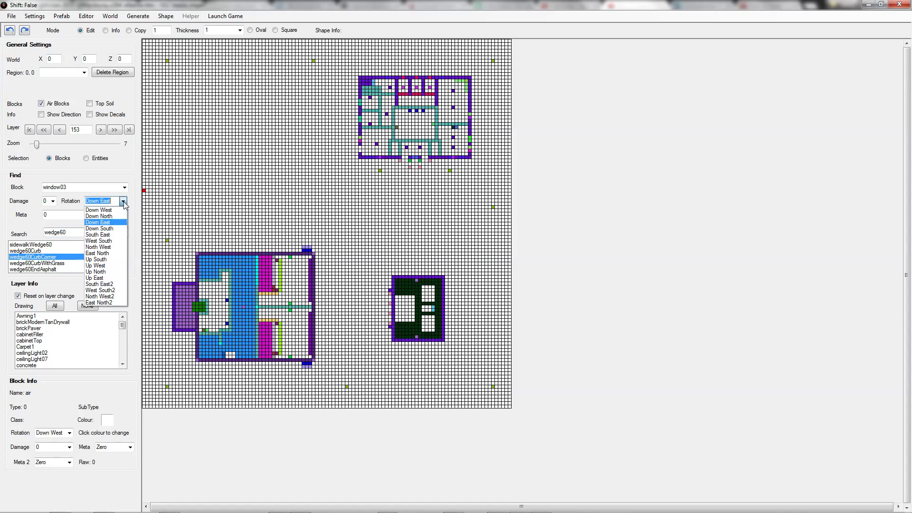
click(101, 216)
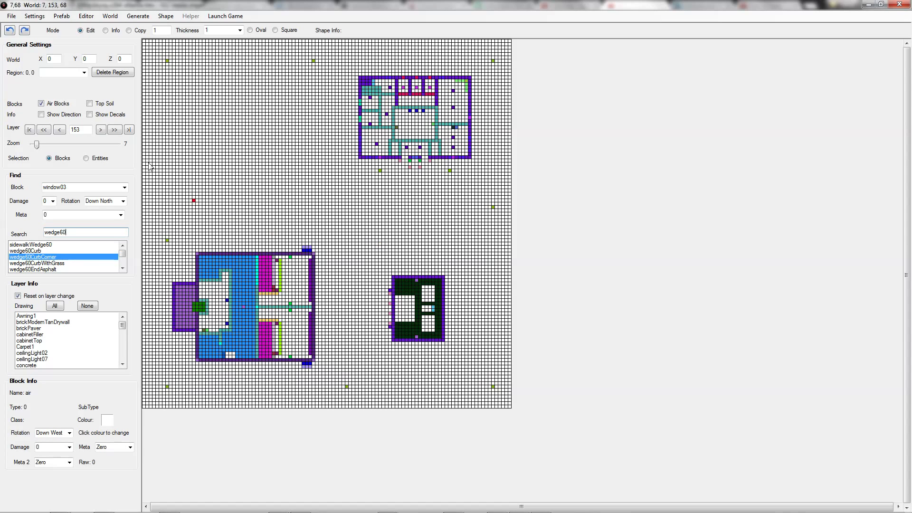
Step: Fill the lower-right building's window gaps on layer 154 with window03 blocks, Down North in the right wall and Down East in the upper and lower walls
click(102, 131)
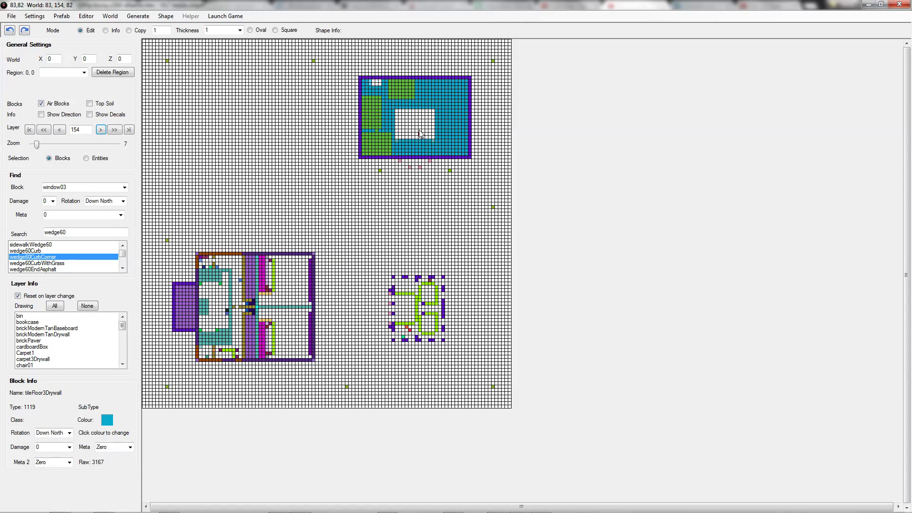
click(445, 296)
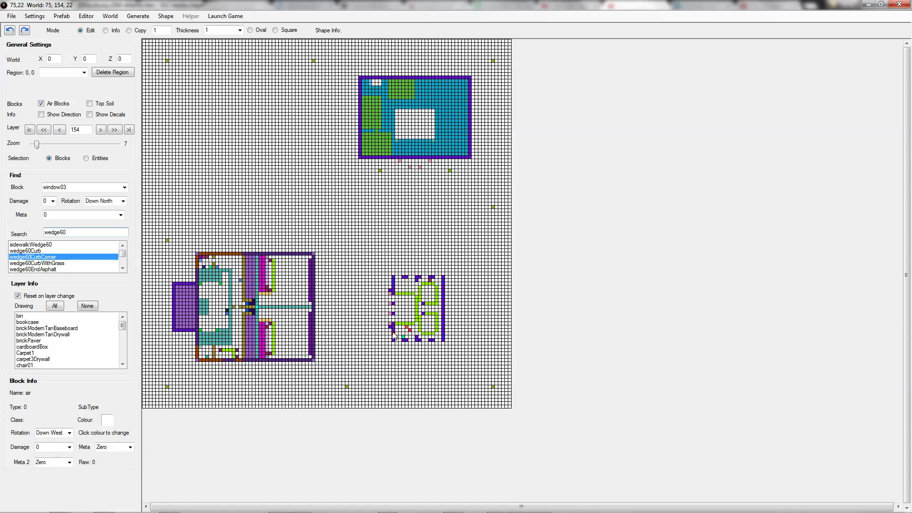
click(122, 200)
click(122, 201)
click(123, 201)
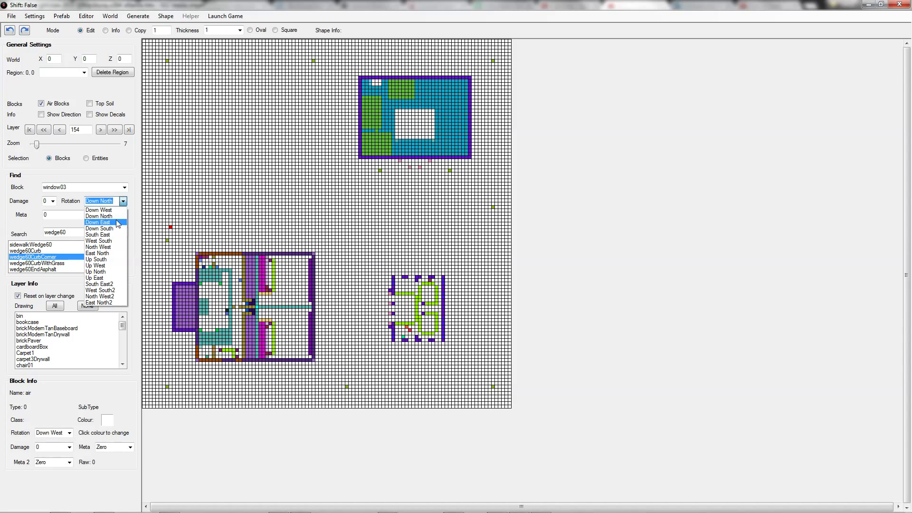
click(117, 222)
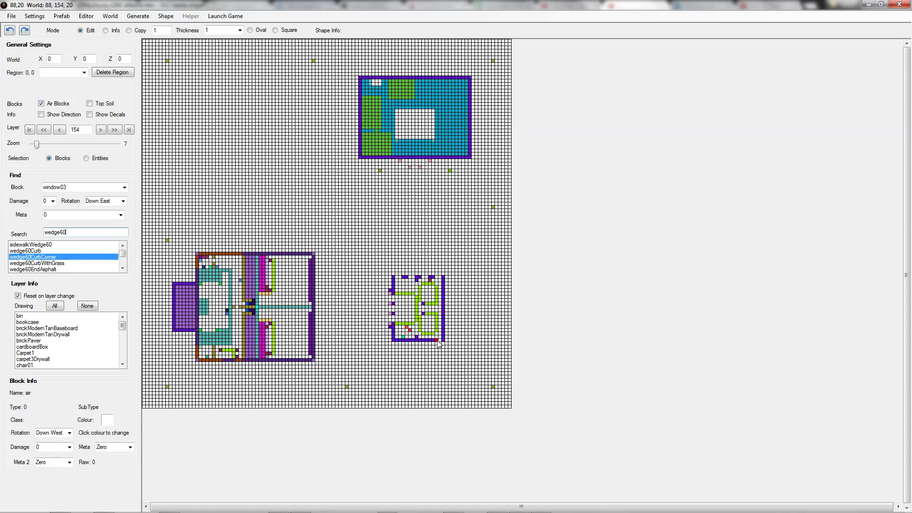
key(shift)
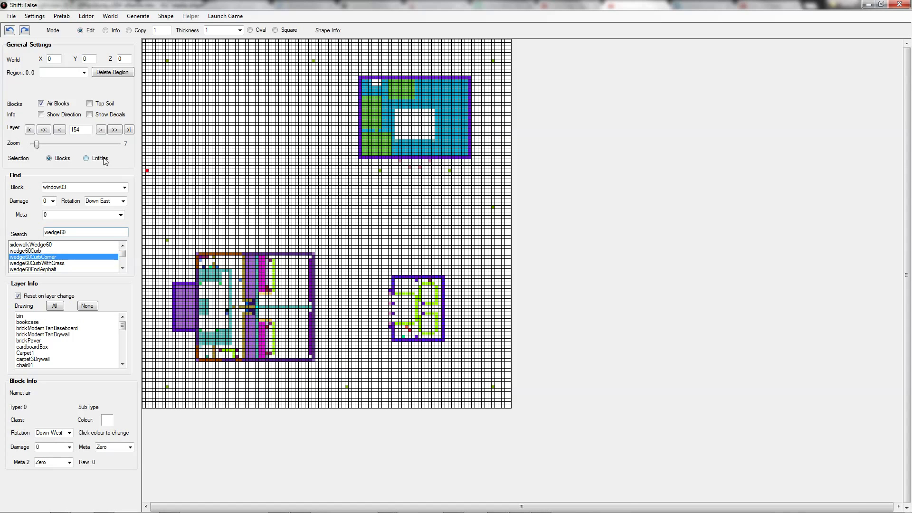
Step: Fill the window gaps in the lower-right building's lower and upper walls on layer 155 with window03 blocks in Down East rotation
click(102, 129)
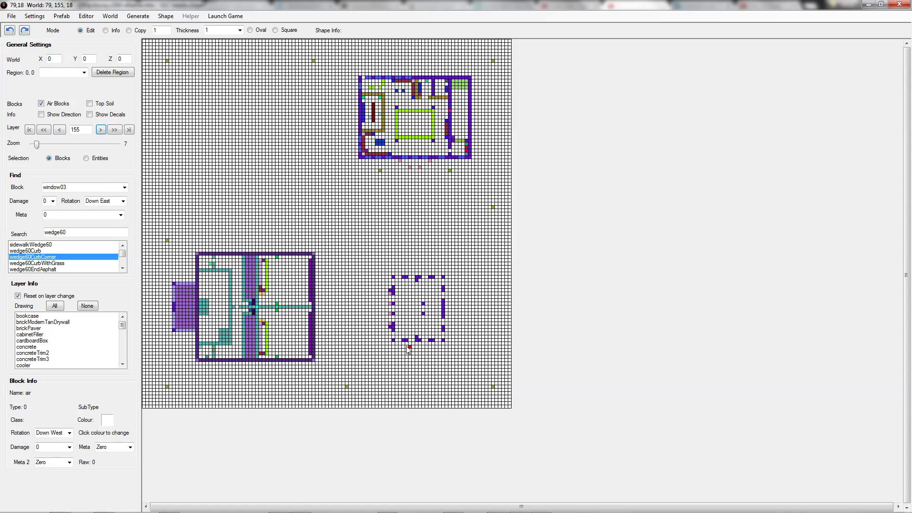
drag(396, 340, 403, 341)
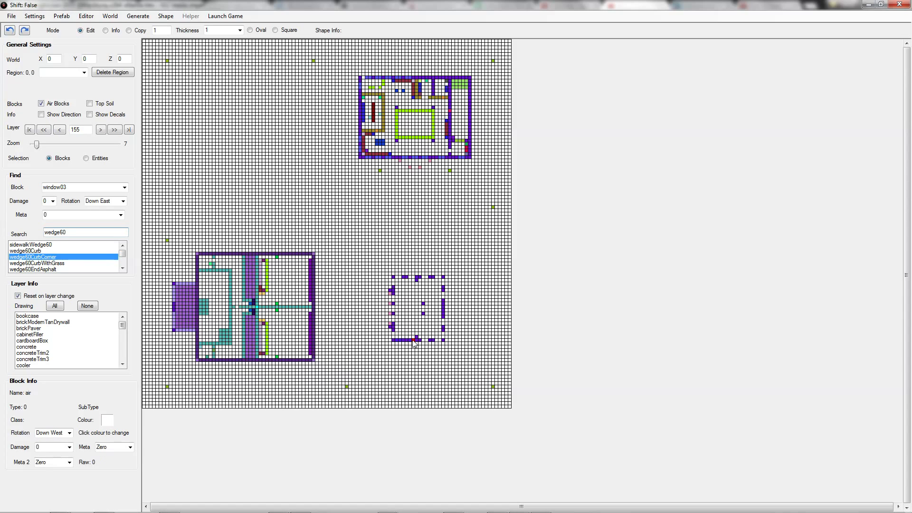
click(424, 340)
drag(442, 341, 436, 340)
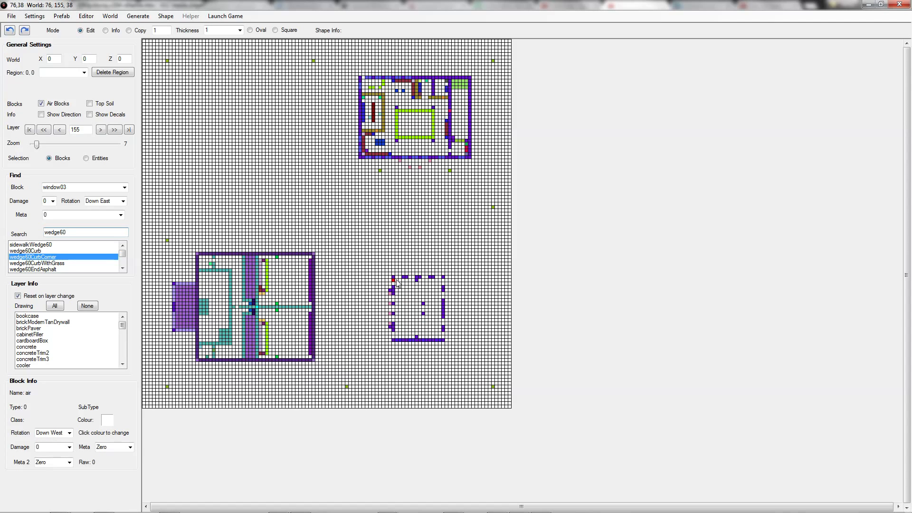
drag(397, 278, 441, 278)
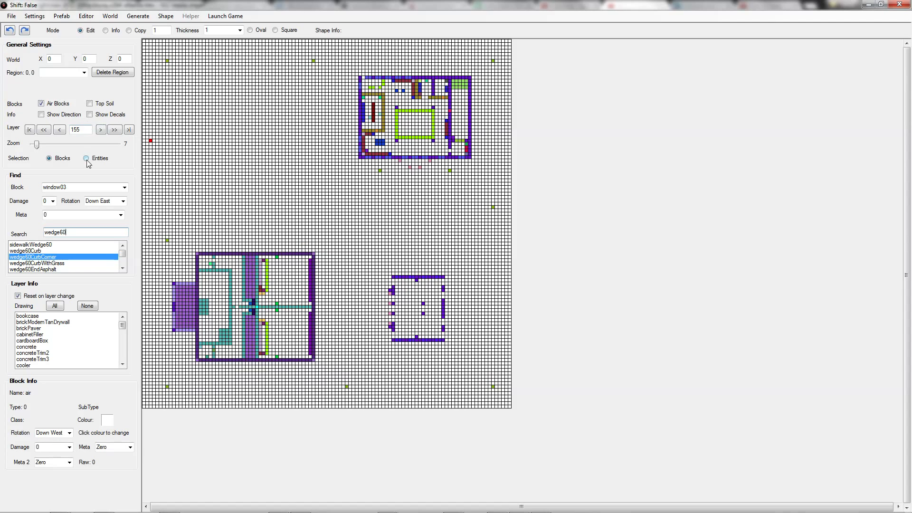
Step: Fill the window gaps in the lower-right building's right wall on layer 155 with window03 blocks in Down North rotation
click(122, 200)
click(100, 216)
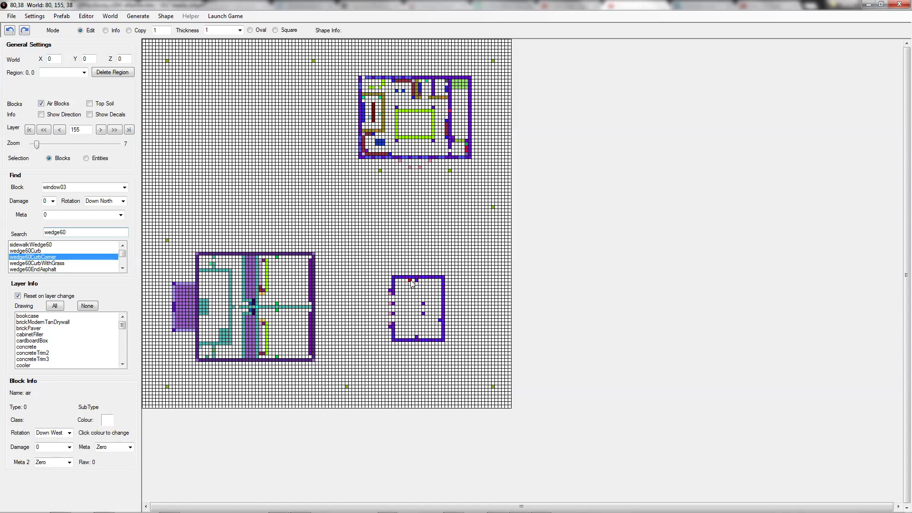
key(shift)
key(shift)
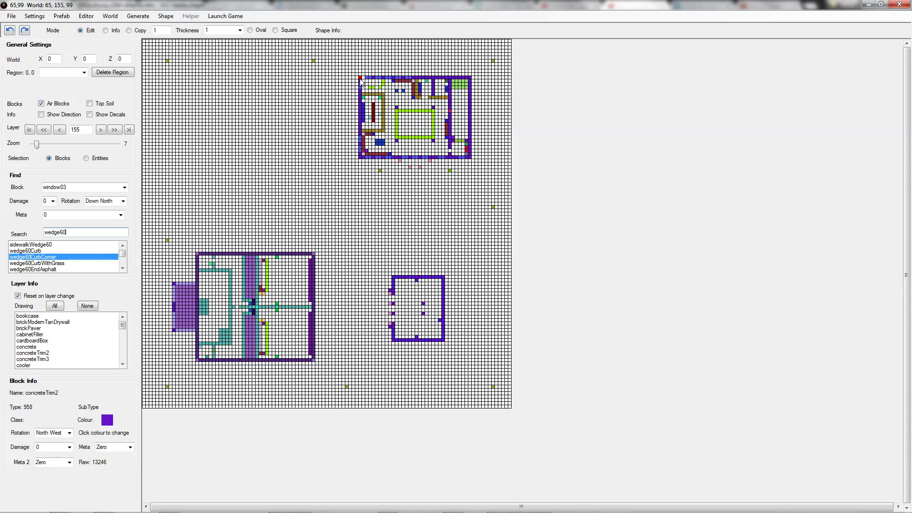
key(shift)
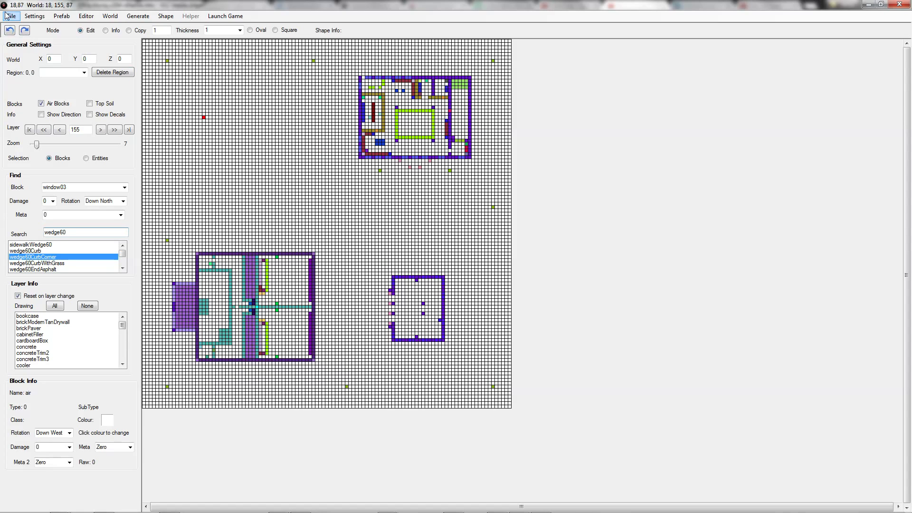
Step: Replace the stray window block just inside the lower-right building's right wall with air and save the prefab
key(Tab)
text(air)
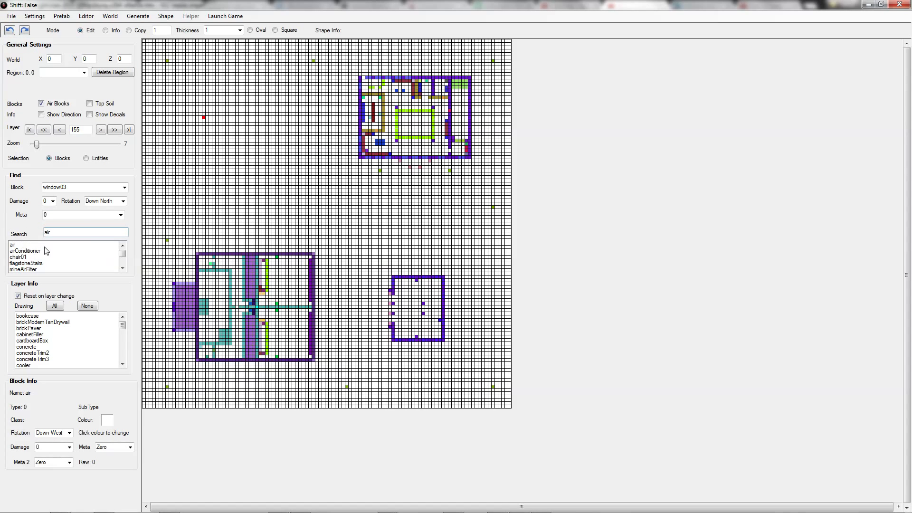
click(17, 244)
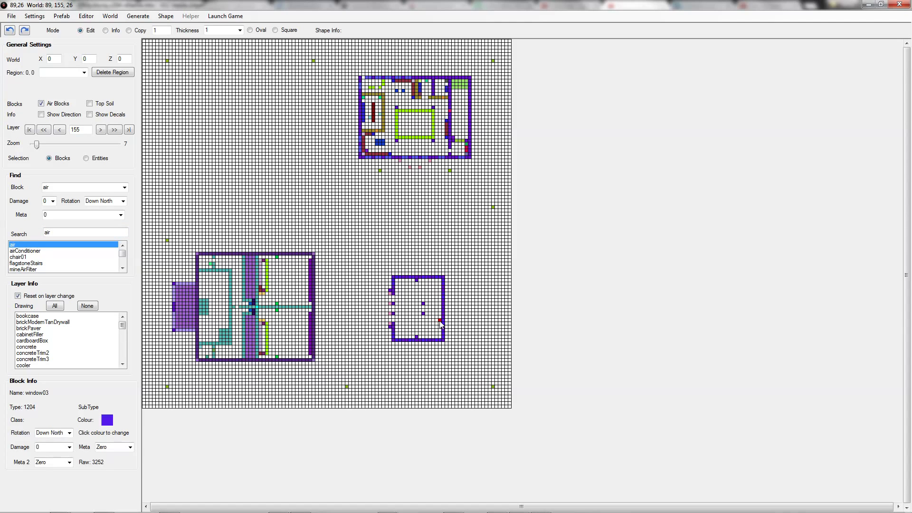
click(11, 15)
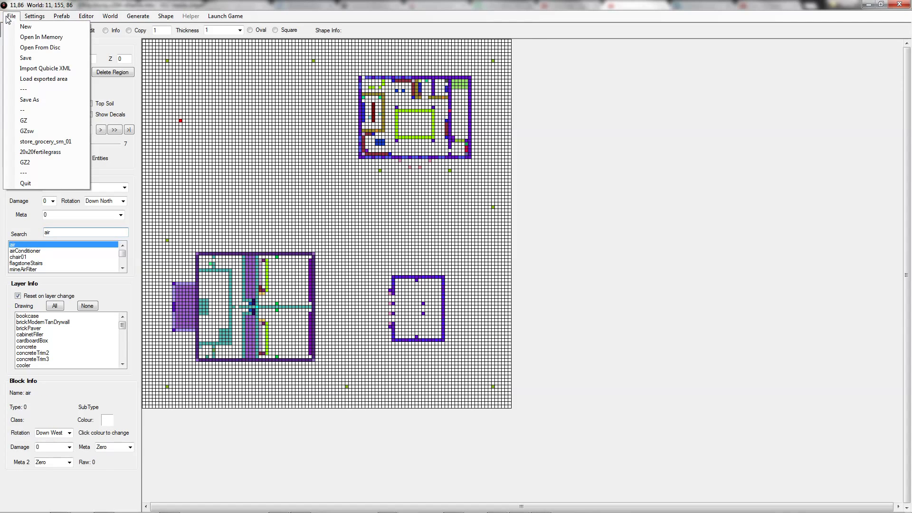
click(26, 58)
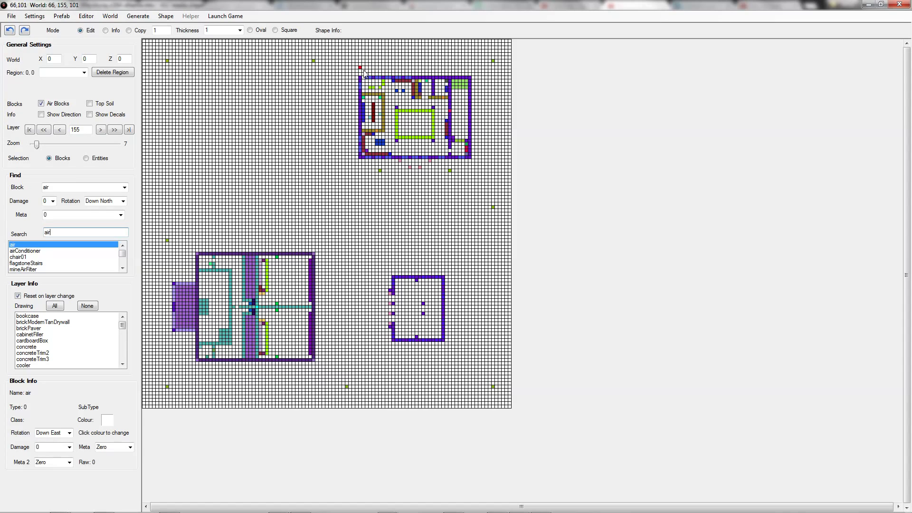
click(449, 150)
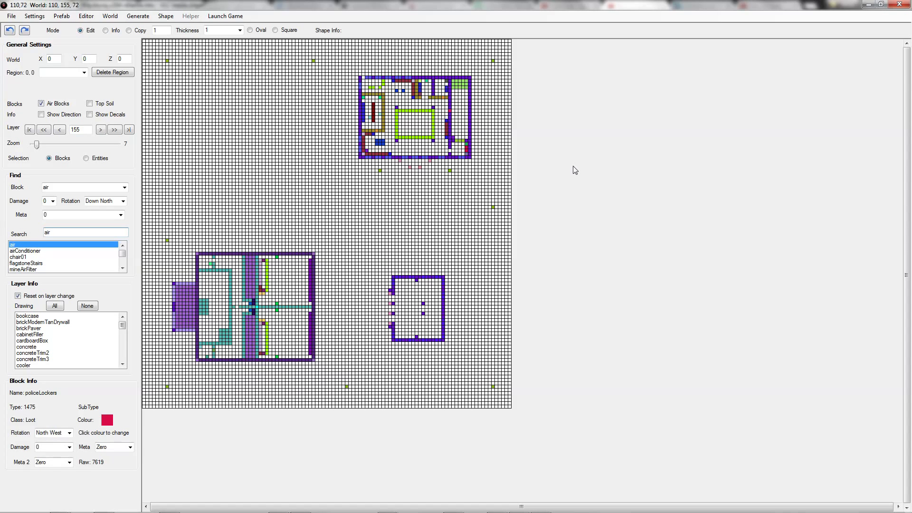
Step: Switch to 7 Days to Die, fly around the building's upper floor to examine its broken windows and wall gaps, and return to the Prefab Editor
key(alt+Tab)
key(alt+Tab)
key(alt+Tab)
key(alt+Tab)
key(alt+Tab)
key(alt+Tab)
key(alt+Tab)
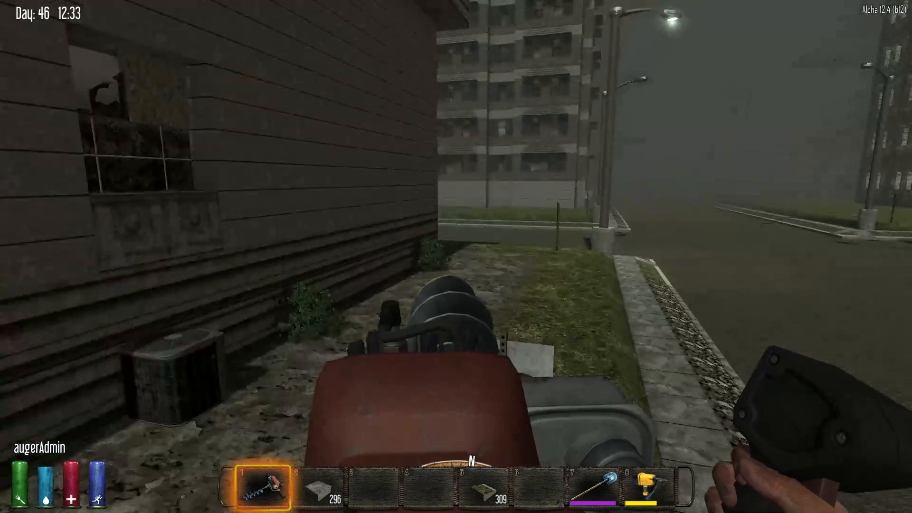
key(w)
key(space)
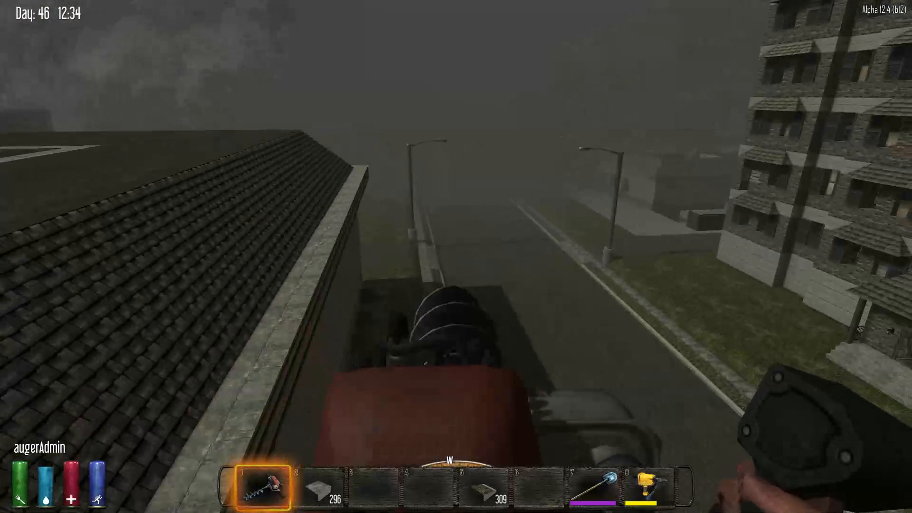
key(w)
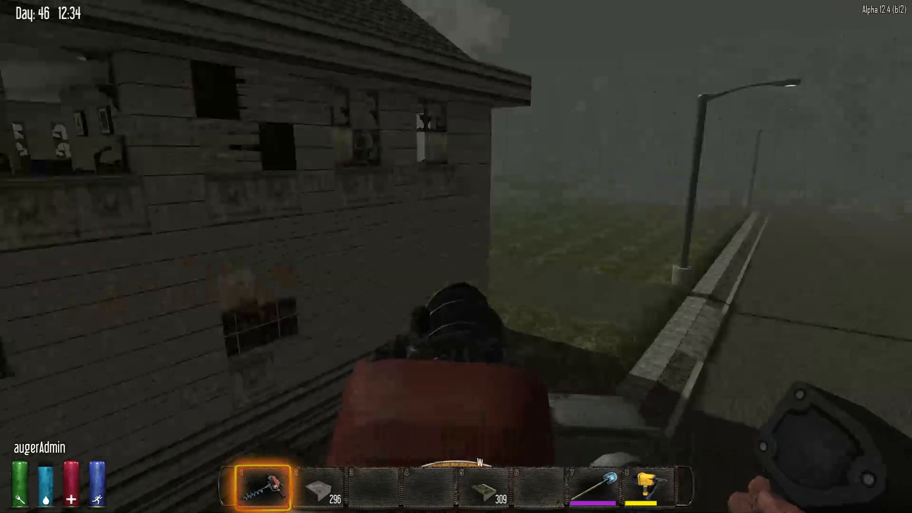
key(w)
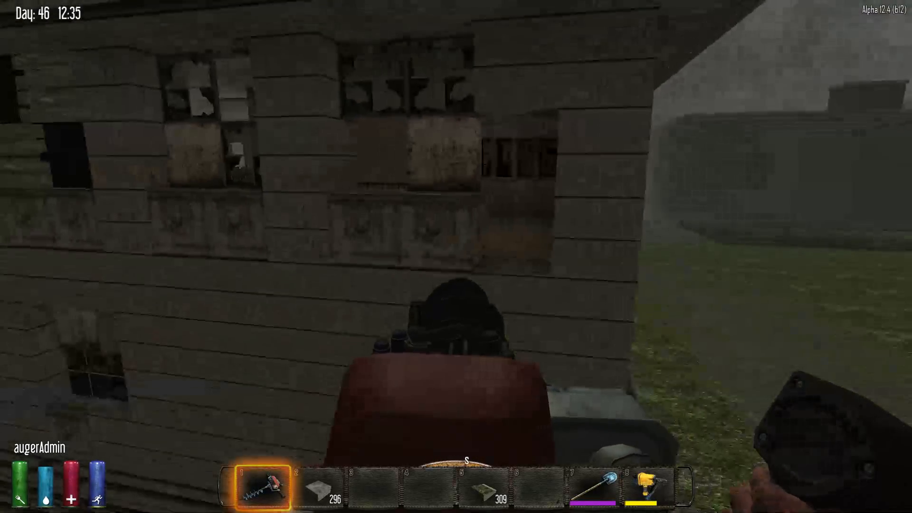
key(w)
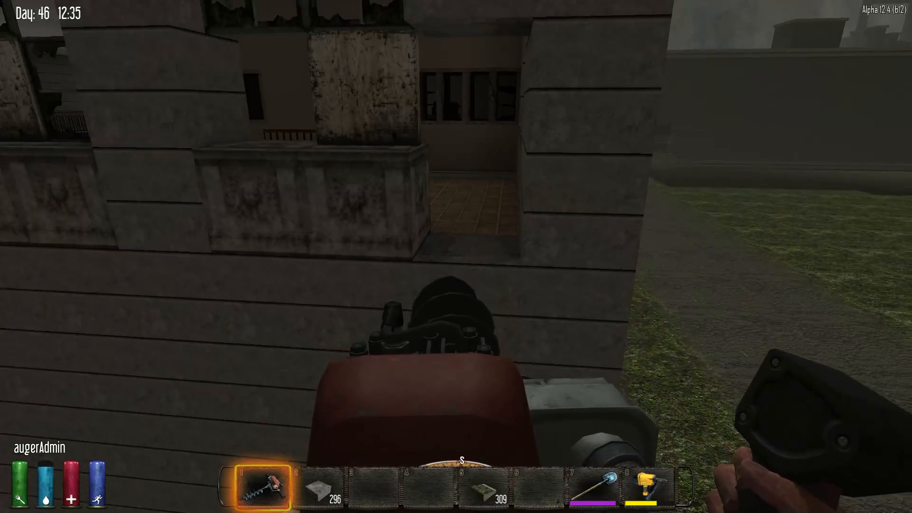
key(w)
key(w)
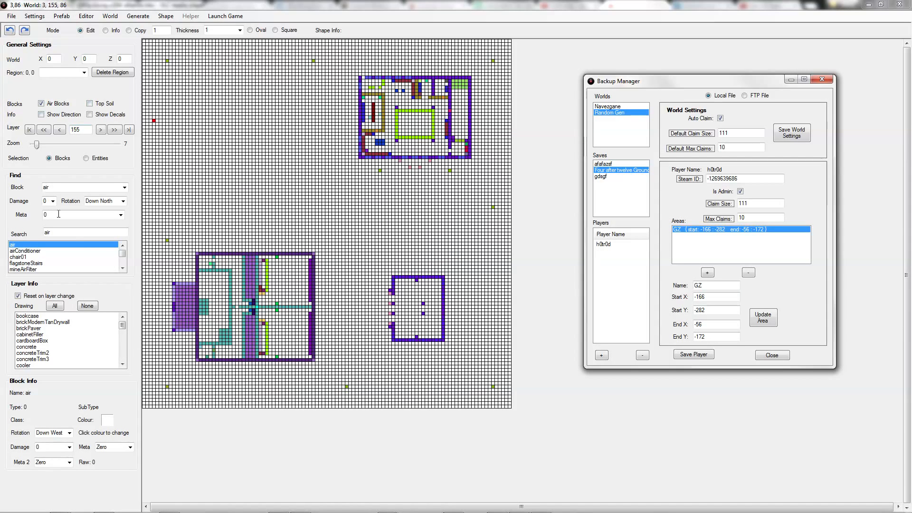
Step: Choose concreteTrim2 for the upper-right building's wall gaps, and replace its left-wall windows on layer 156 with window03 in Down North rotation
click(49, 354)
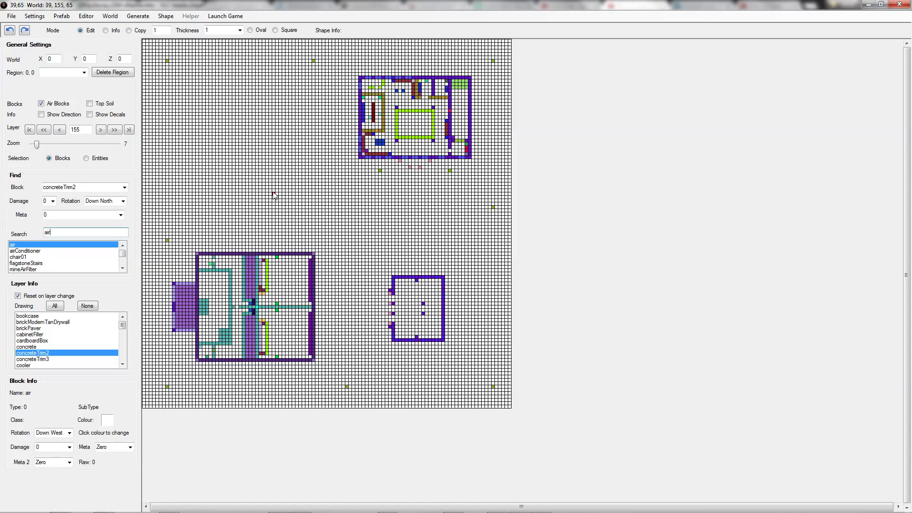
click(101, 131)
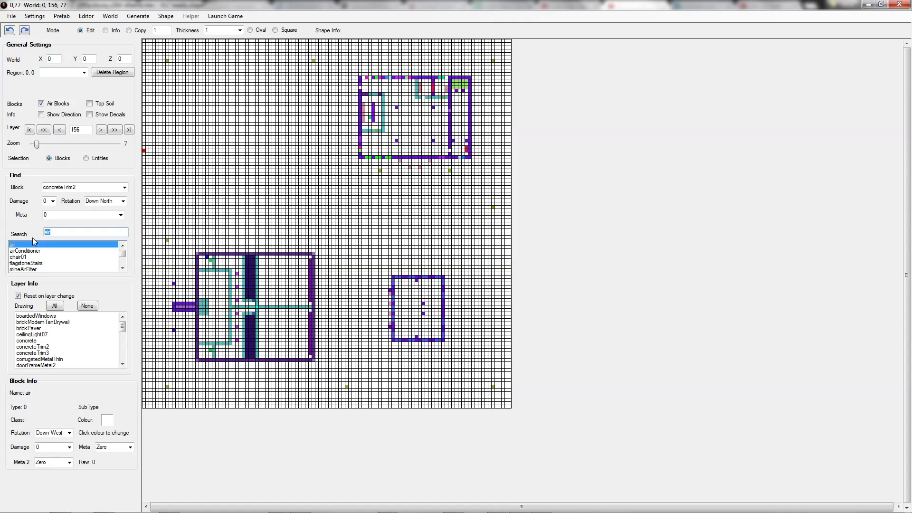
text(window03)
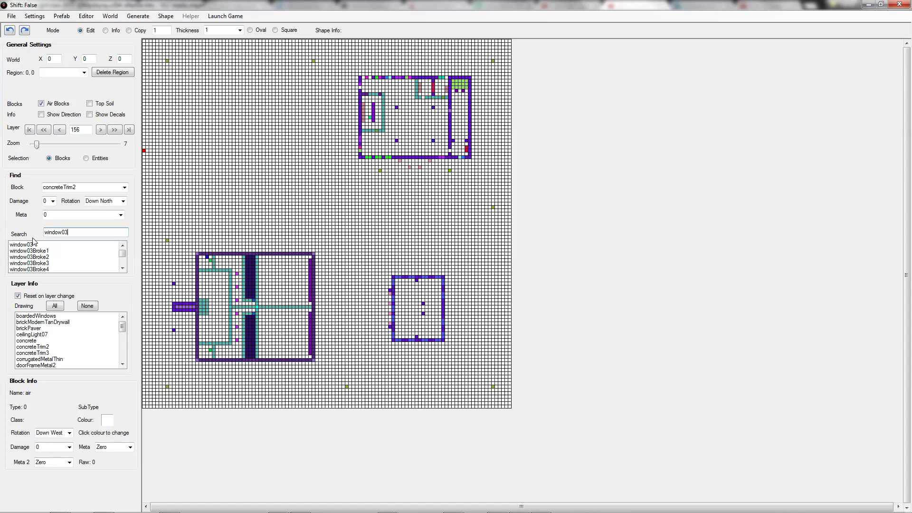
click(33, 244)
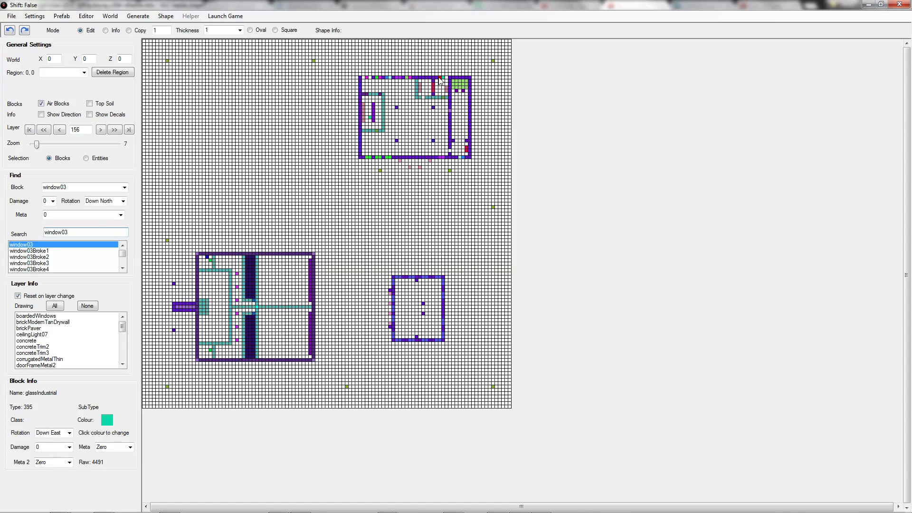
click(39, 347)
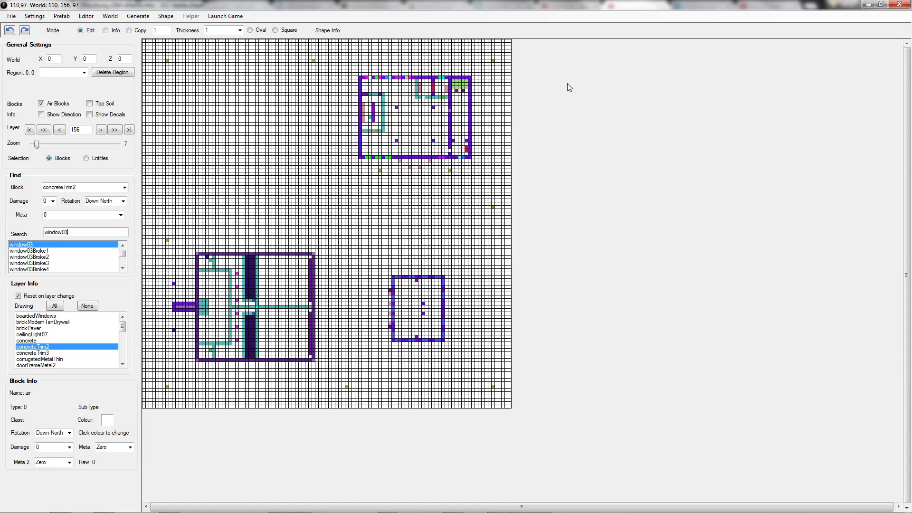
Step: Return to the game to inspect the glass block window and surrounding wall up close with the nailgun equipped, and switch back to the Prefab Editor
key(alt+Tab)
key(alt+Tab)
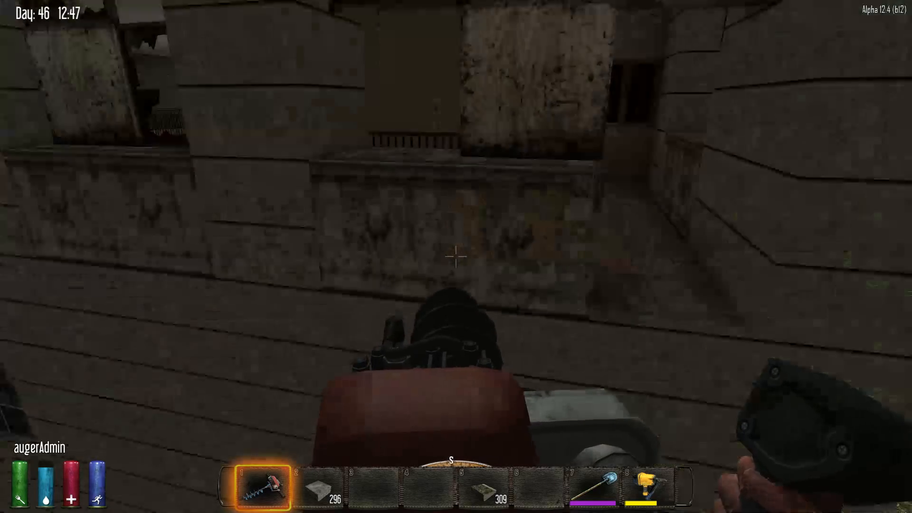
key(w)
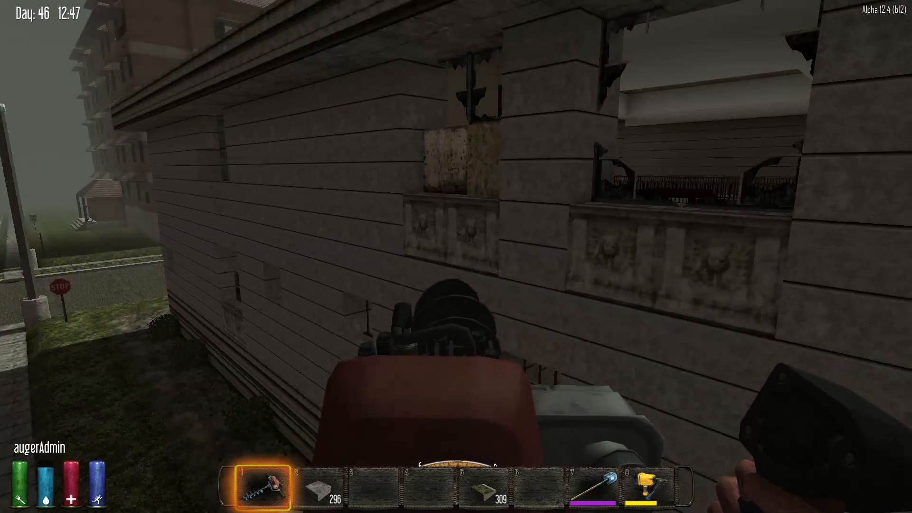
key(w)
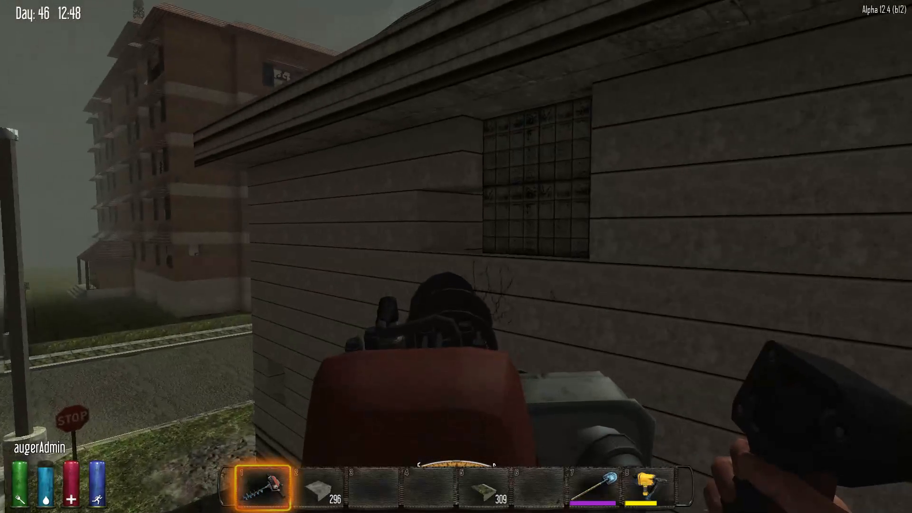
key(7)
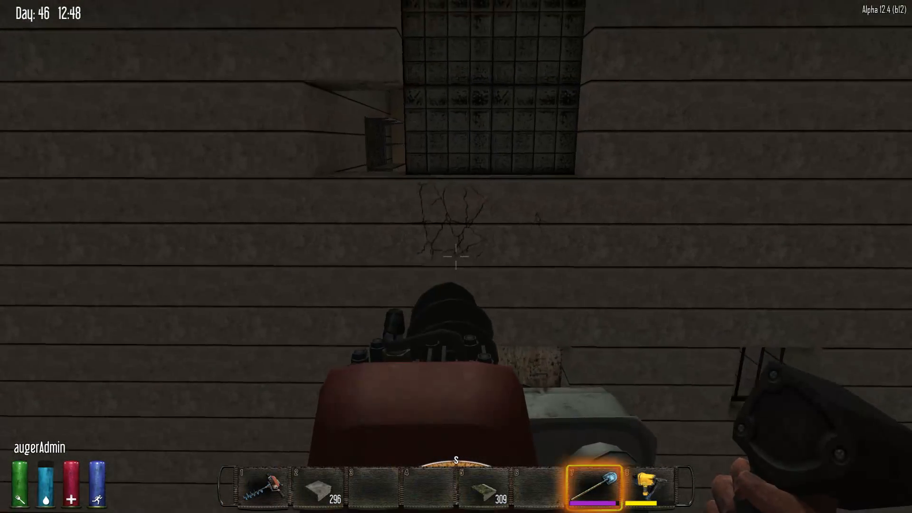
key(8)
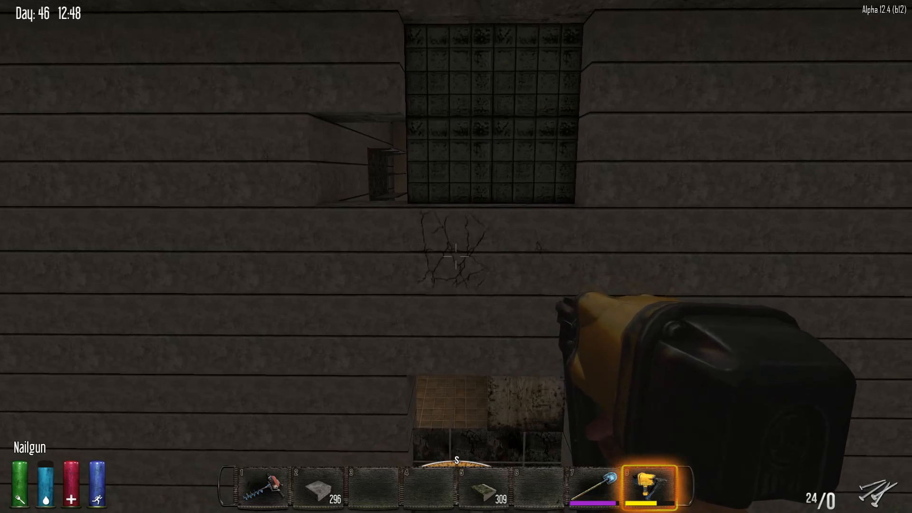
key(w)
right_click(456, 257)
right_click(456, 257)
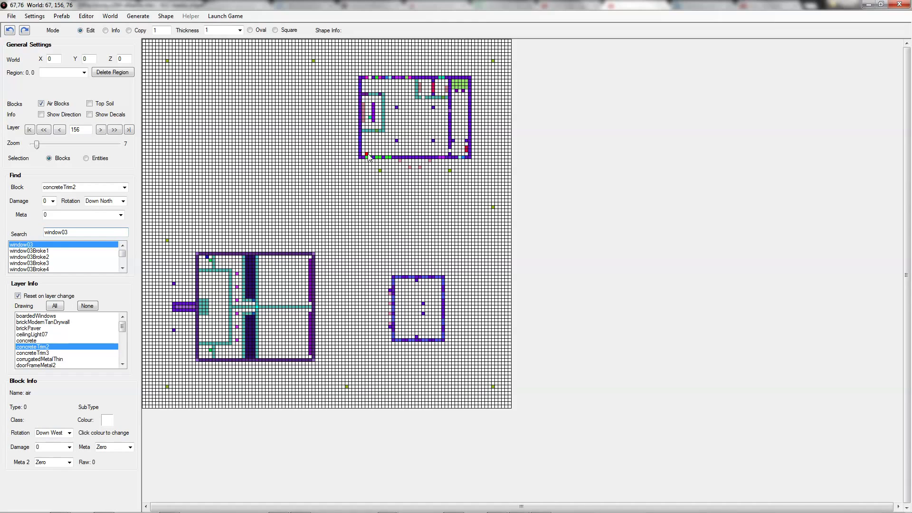
Step: Replace the broken and barricaded windows in the upper-right building's lower and upper walls on layer 156 with window03 in Down West rotation
click(121, 201)
click(114, 210)
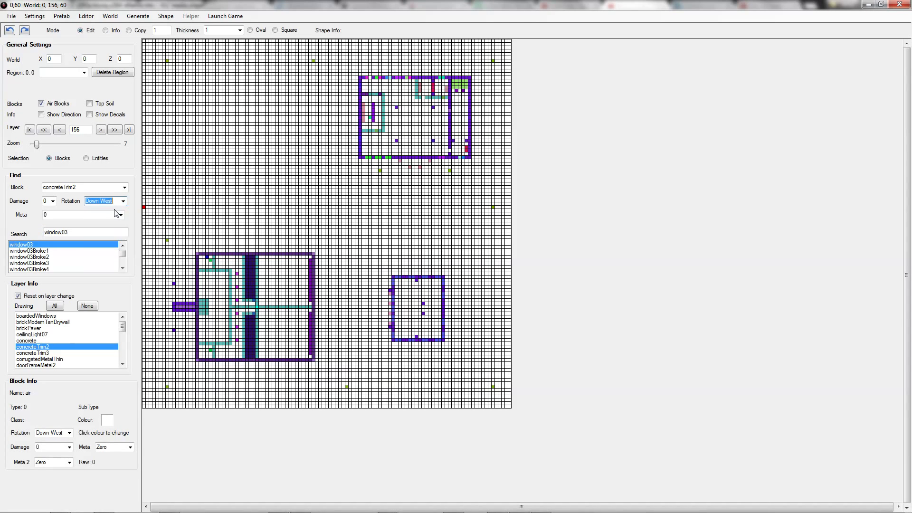
click(37, 244)
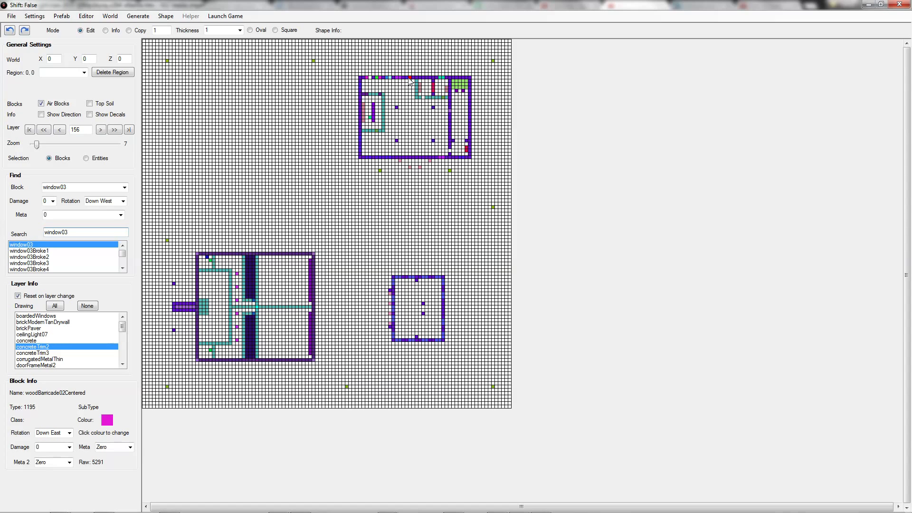
click(392, 80)
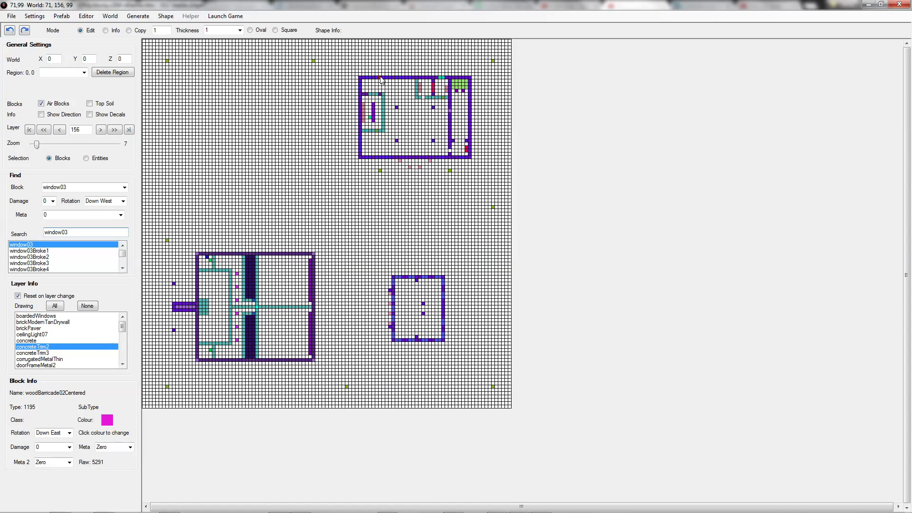
Step: Replace the upper-right building's broken windows on layer 157 with window03, Down West in the upper wall and Down North in the left wall
click(99, 131)
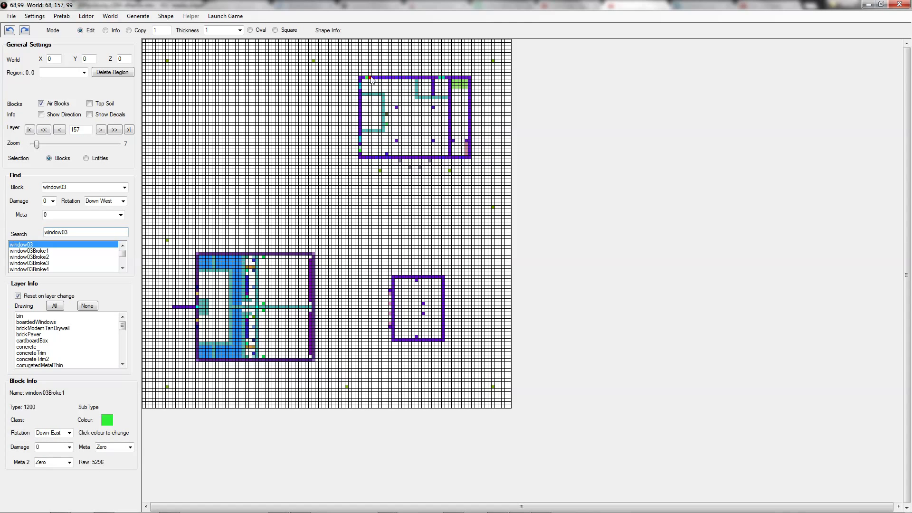
click(123, 200)
click(121, 216)
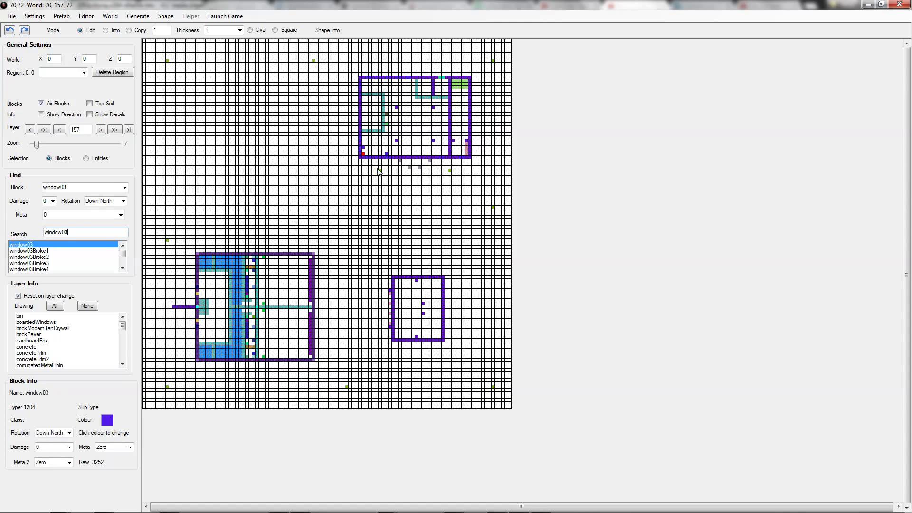
drag(69, 232, 6, 239)
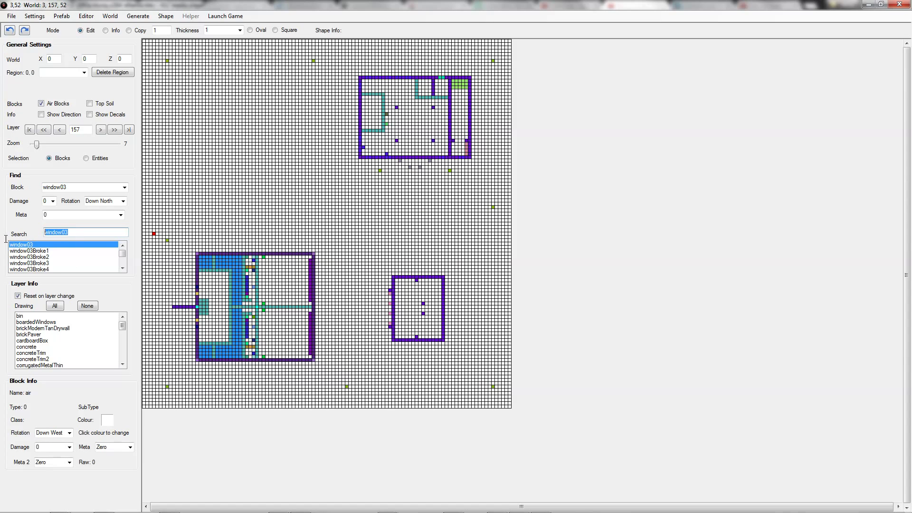
Step: Set air as the drawing block and clear the stray window03 block inside the upper-right building's left wall on layer 157
text(aier)
key(BackSpace)
key(BackSpace)
text(r)
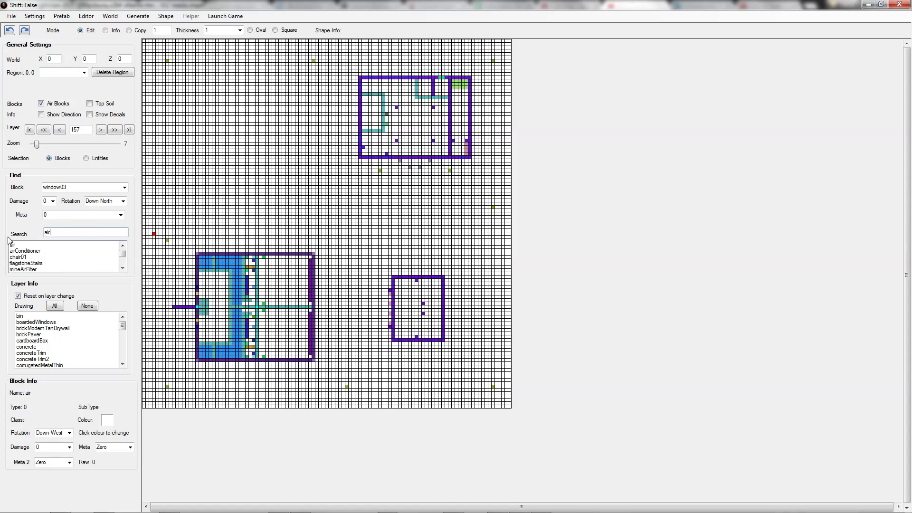
click(12, 244)
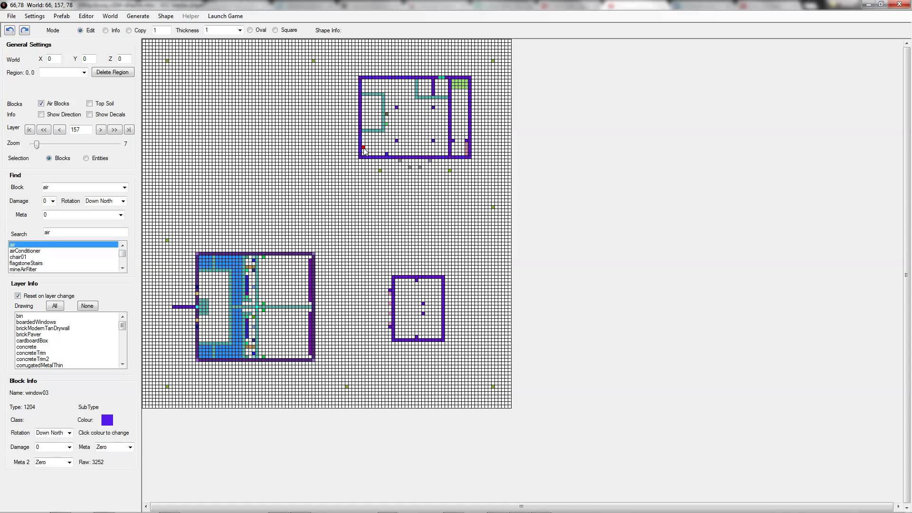
click(390, 222)
click(304, 226)
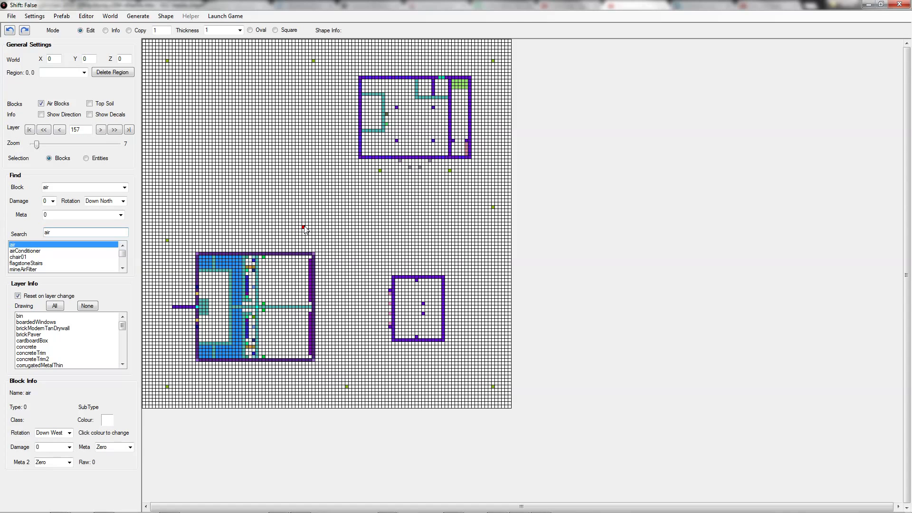
Step: Review layers 155 to 158, choose concreteTrim2 as the drawing block on layer 156, and go to layer 155
click(100, 131)
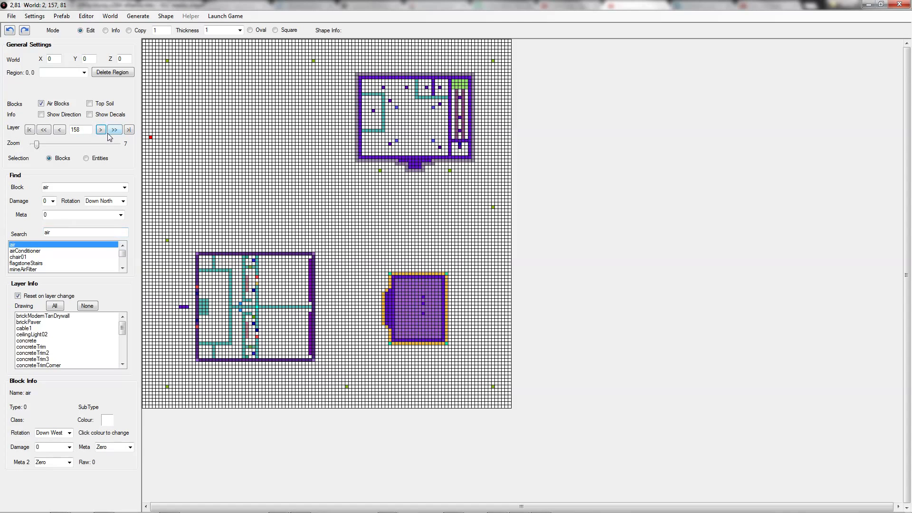
key(shift)
double_click(59, 130)
click(59, 130)
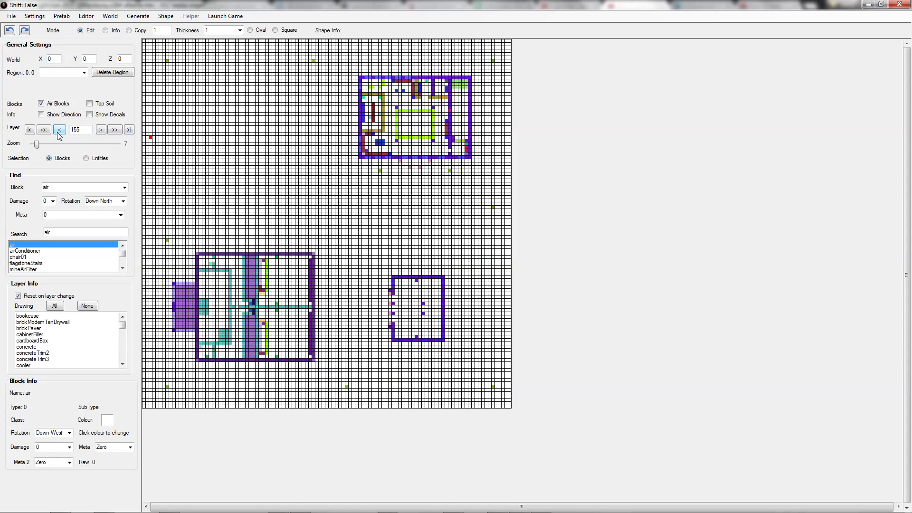
click(100, 130)
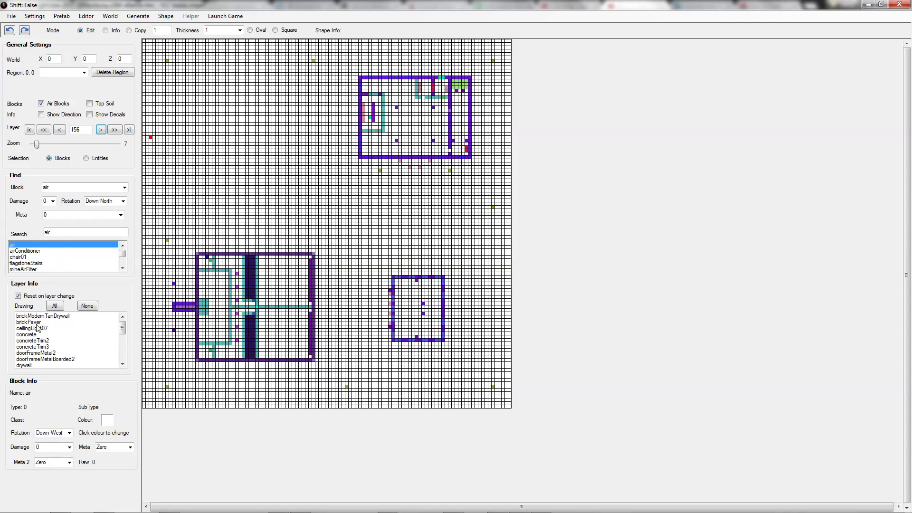
click(41, 341)
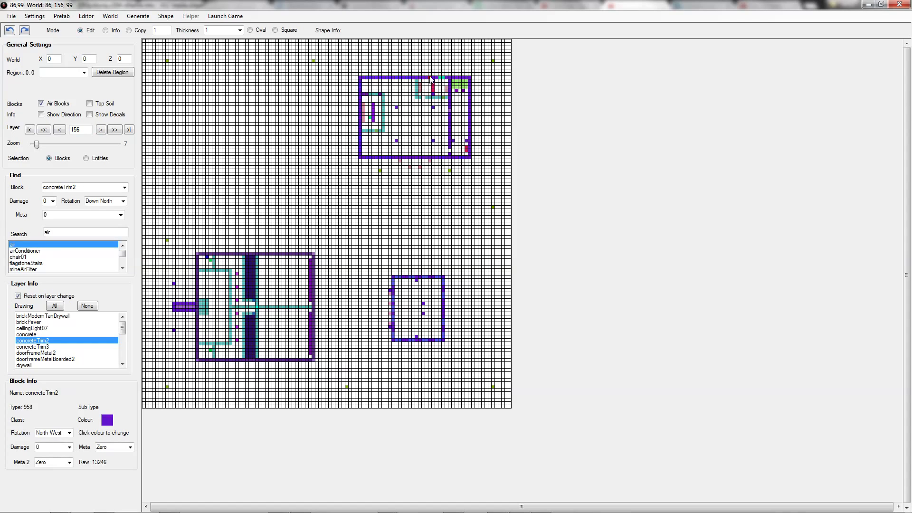
click(59, 130)
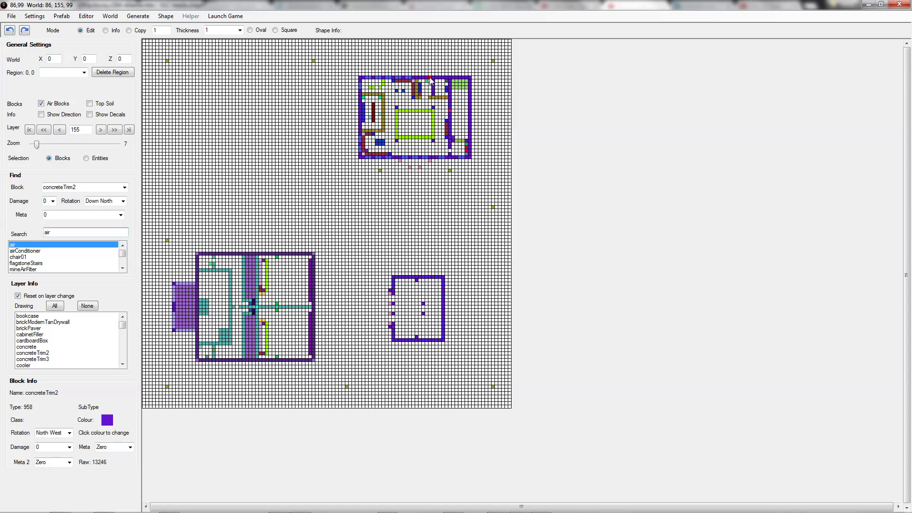
Step: Save the prefab with its window and wall edits
click(12, 15)
click(31, 59)
click(446, 86)
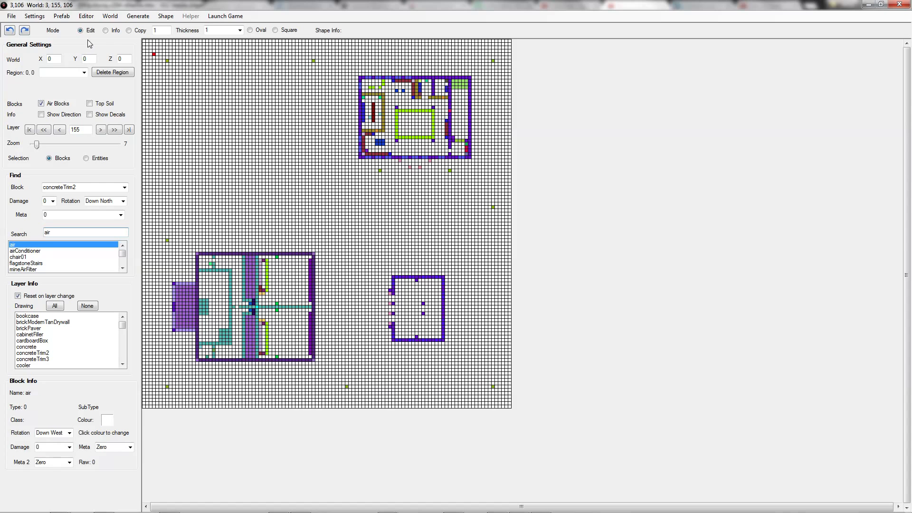
click(12, 17)
click(37, 57)
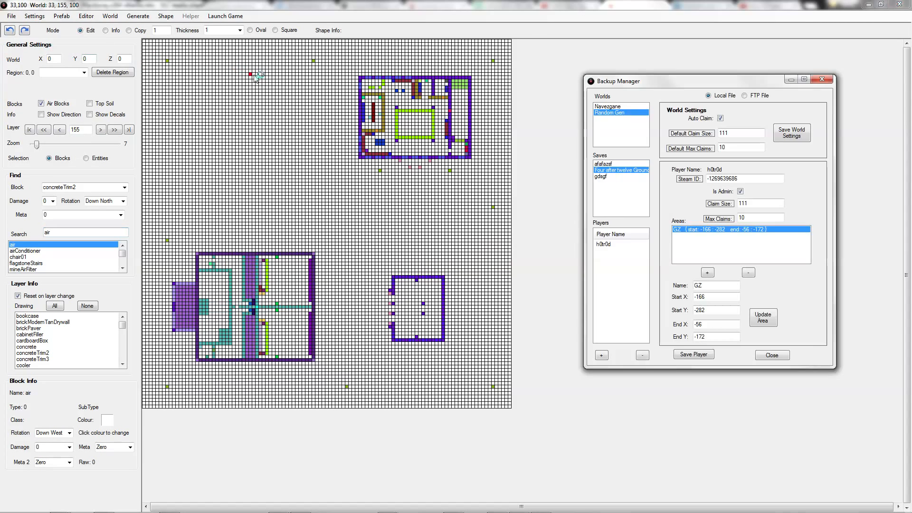
Step: Switch to 7 Days to Die, walk up to the roadside curb, and show the debug information with the player coordinates
key(alt+Tab)
key(alt+Tab)
key(alt+Tab)
key(alt+Tab)
key(alt+Tab)
key(alt+Tab)
key(alt+Tab)
key(alt+Tab)
key(alt+Tab)
key(alt+Tab)
key(alt+Tab)
key(alt+Tab)
key(alt+Tab)
key(alt+Tab)
key(alt+Tab)
key(alt+Tab)
key(alt+Tab)
key(alt+Tab)
key(alt+Tab)
key(alt+Tab)
key(alt+Tab)
key(alt+Tab)
key(alt+Tab)
key(alt+Tab)
key(alt+Tab)
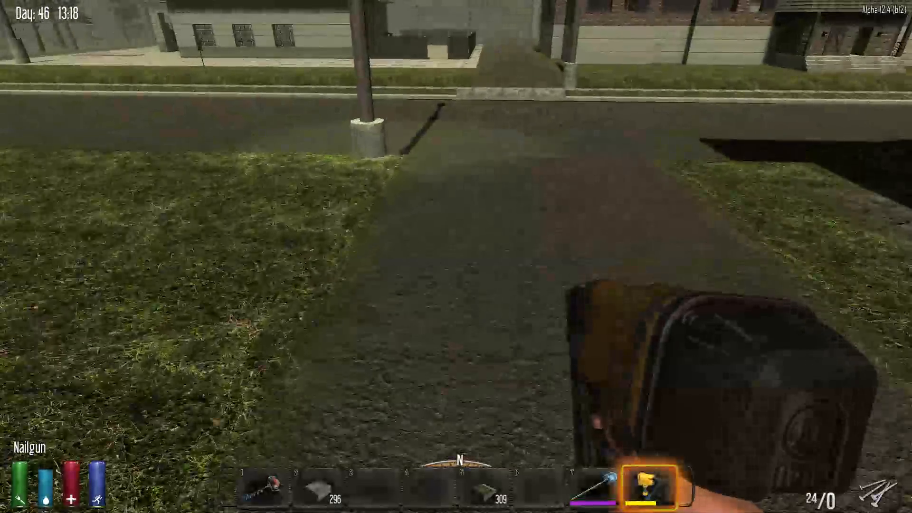
key(w)
key(w)
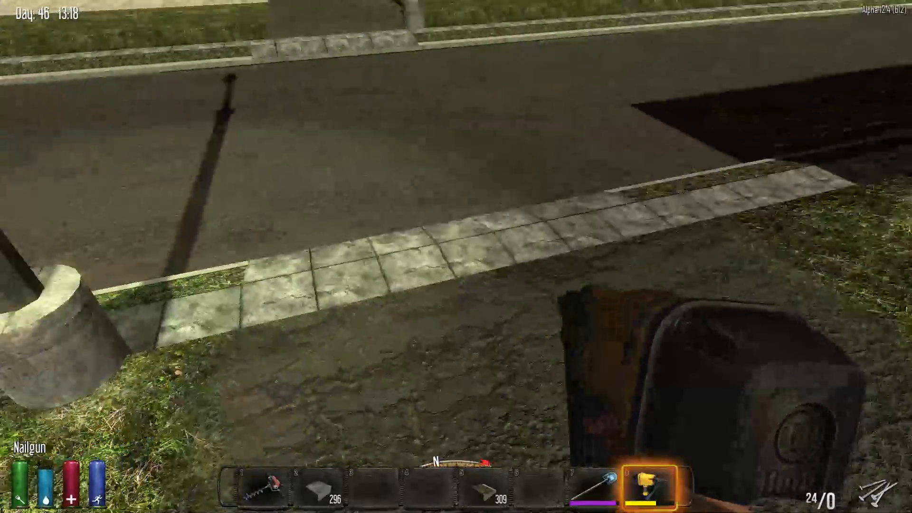
key(w)
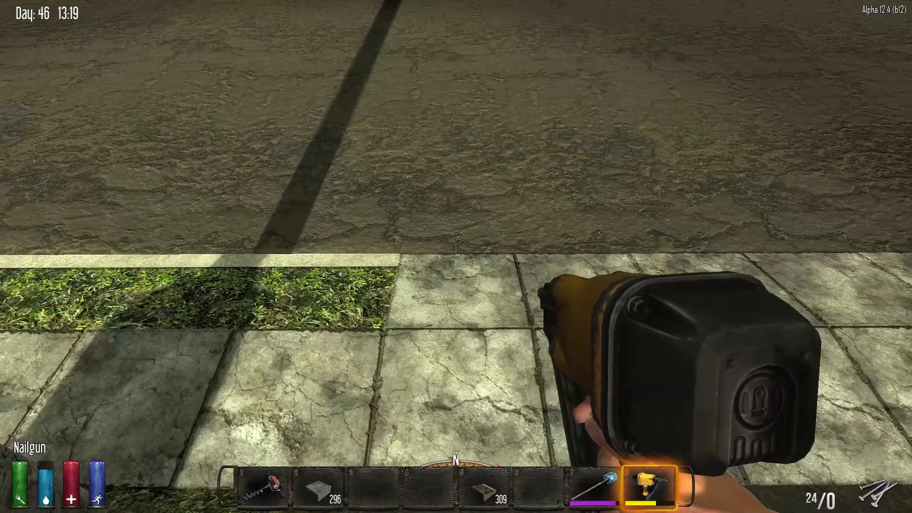
key(F3)
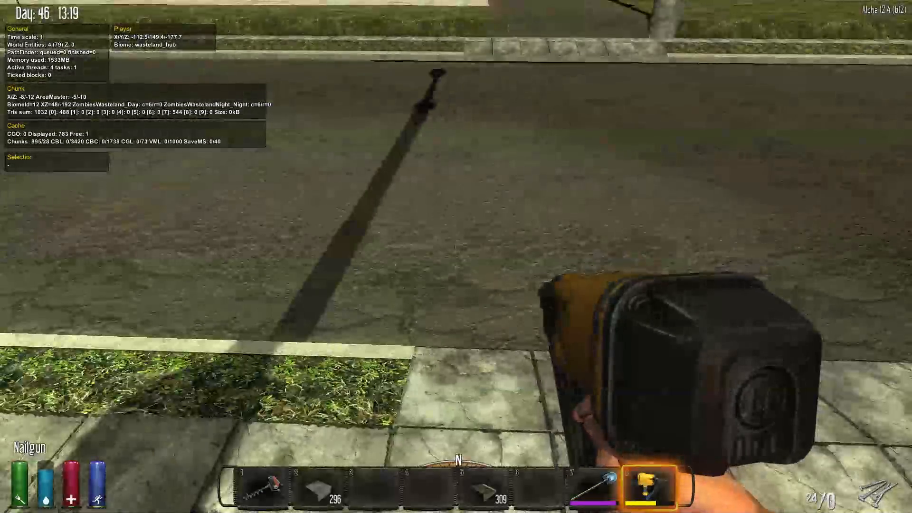
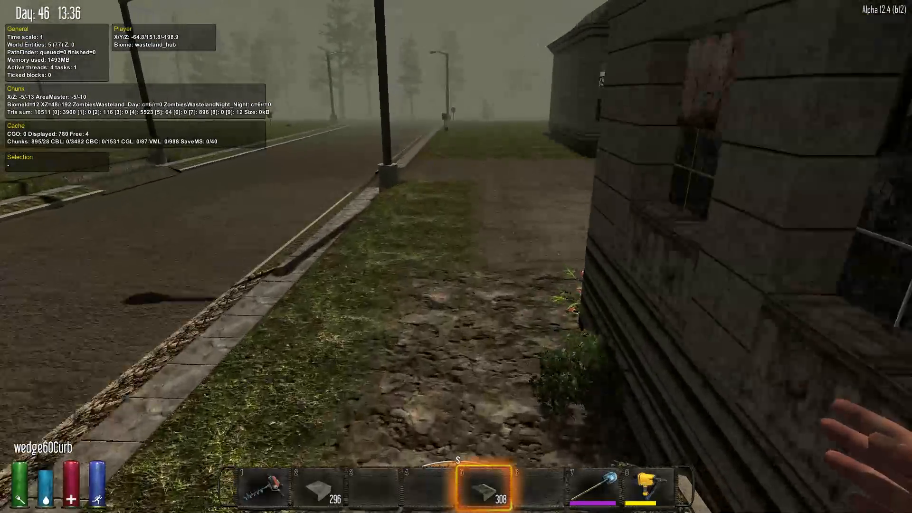
Step: Walk past the corner building and look along the grass verge and curb beside the road
key(w)
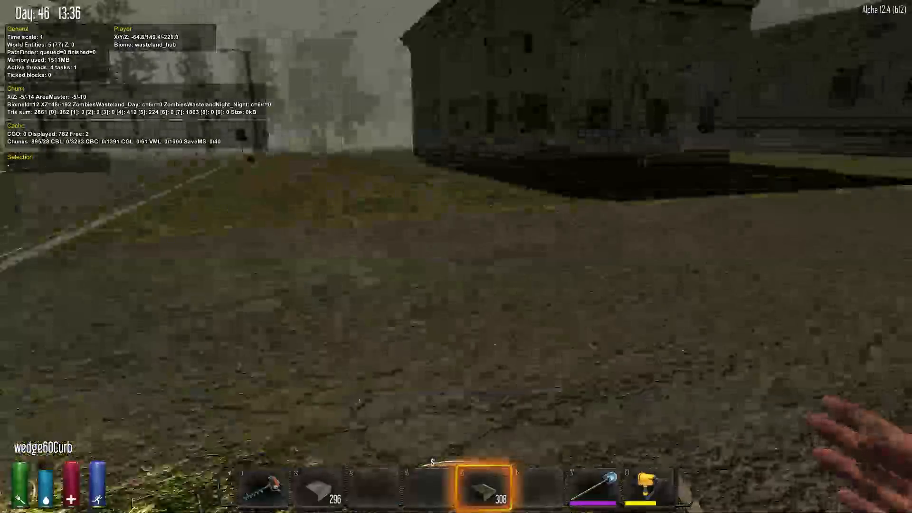
key(w)
key(w)
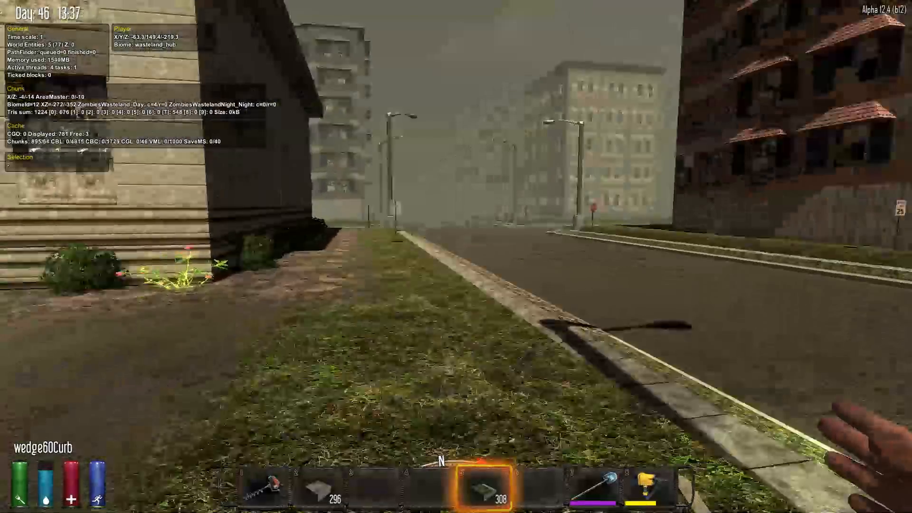
key(w)
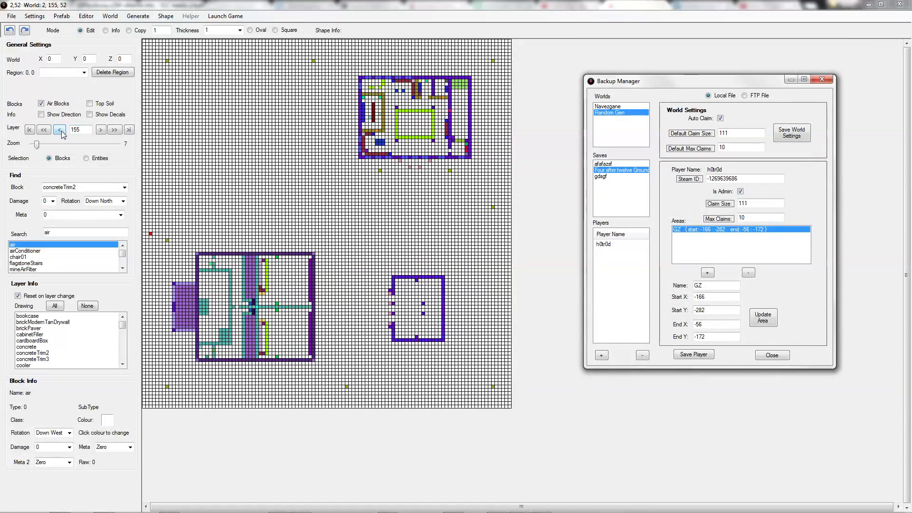
Step: Switch to the Prefab Editor, go down to layer 149, and identify the grass blocks beside the two right-hand buildings
click(59, 129)
click(60, 130)
click(59, 130)
click(60, 129)
click(60, 130)
click(60, 130)
click(60, 130)
click(100, 130)
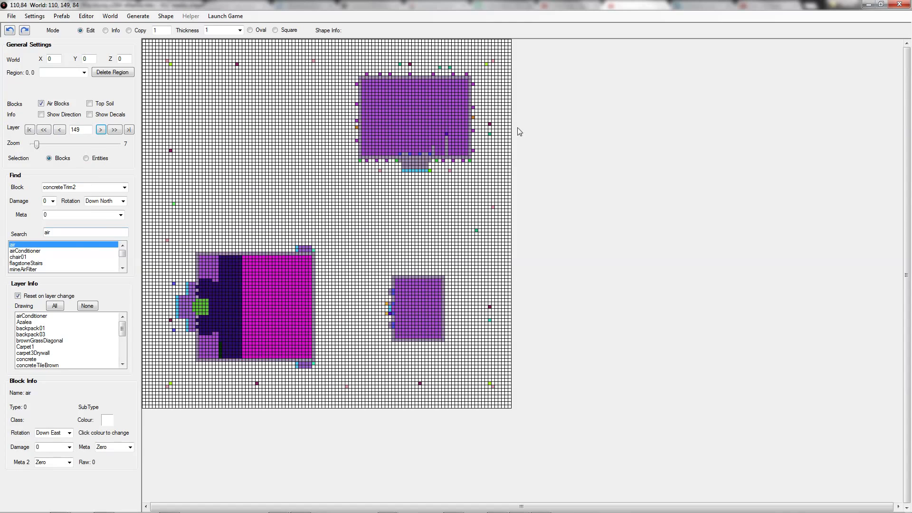
click(489, 134)
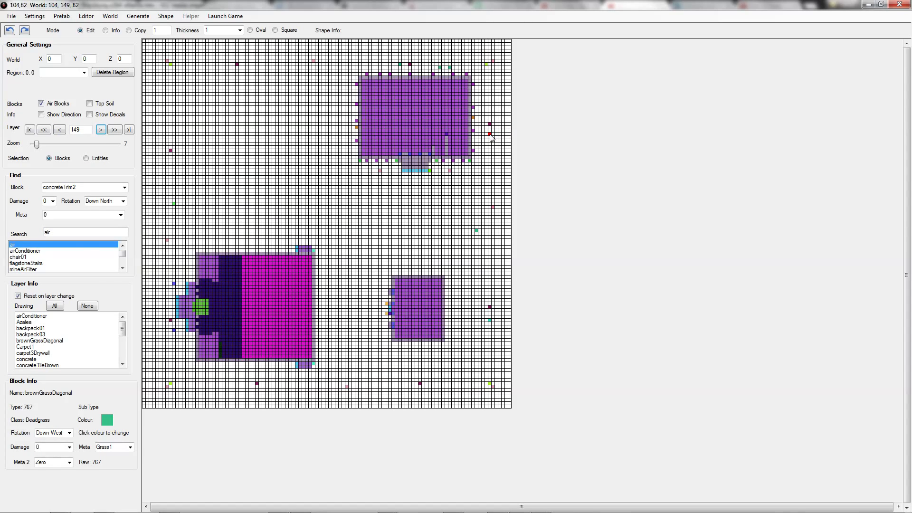
click(476, 231)
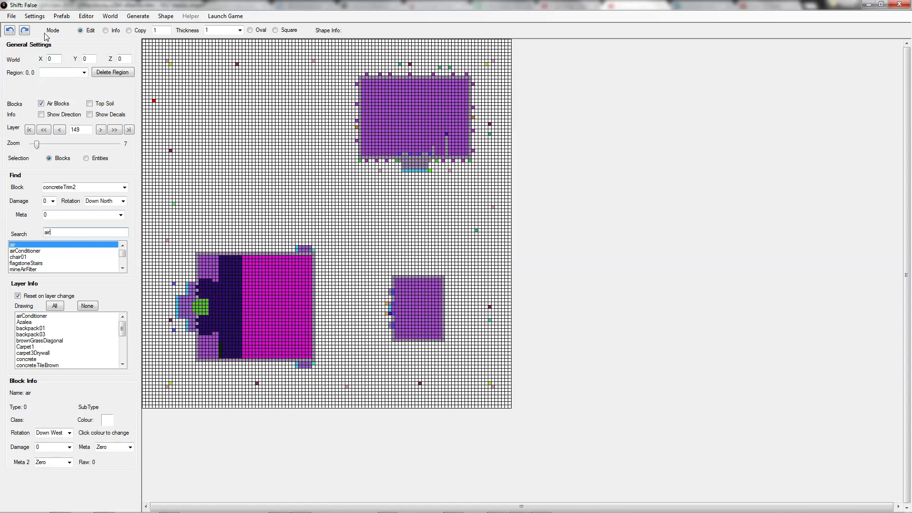
Step: Open Replace Blocks and choose brownGrassDiagonal as the block to replace
click(38, 18)
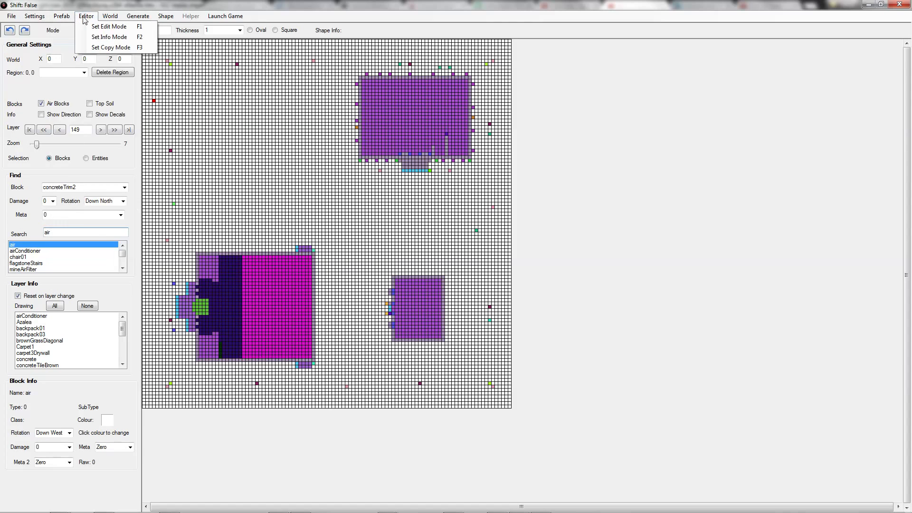
click(87, 48)
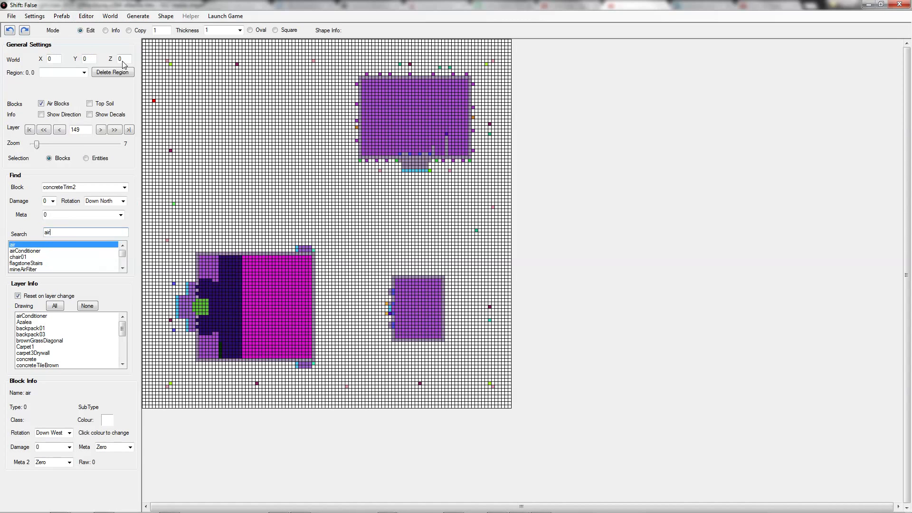
text(browngrass)
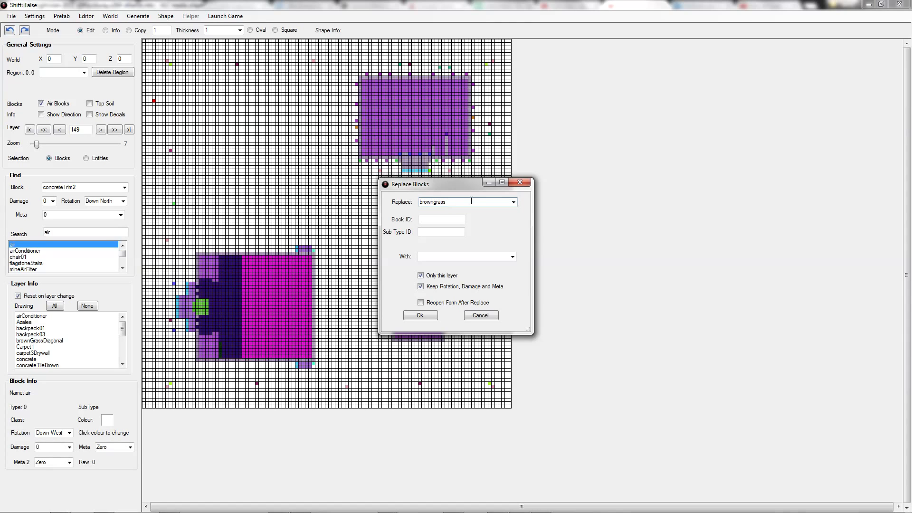
click(514, 202)
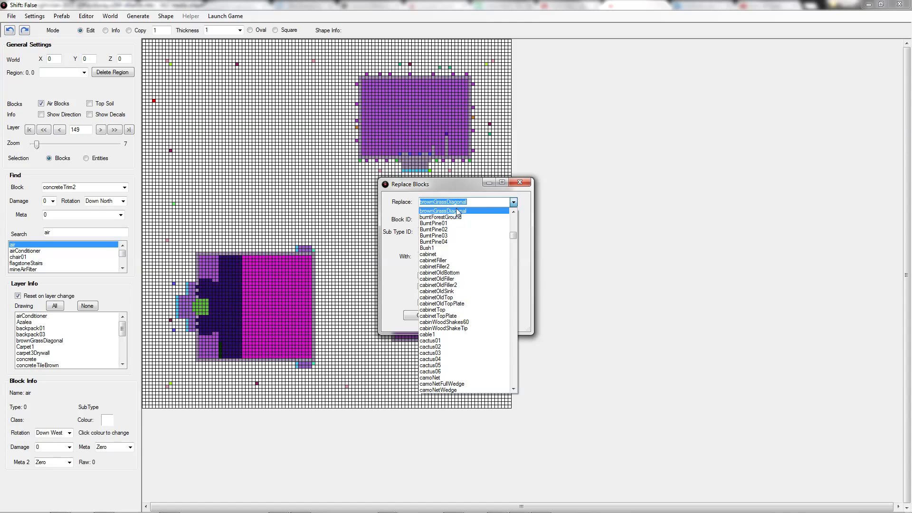
click(458, 213)
Step: Replace the chosen grass with woodFrame on layer 149 only, keeping rotation, damage and meta
click(512, 257)
click(512, 258)
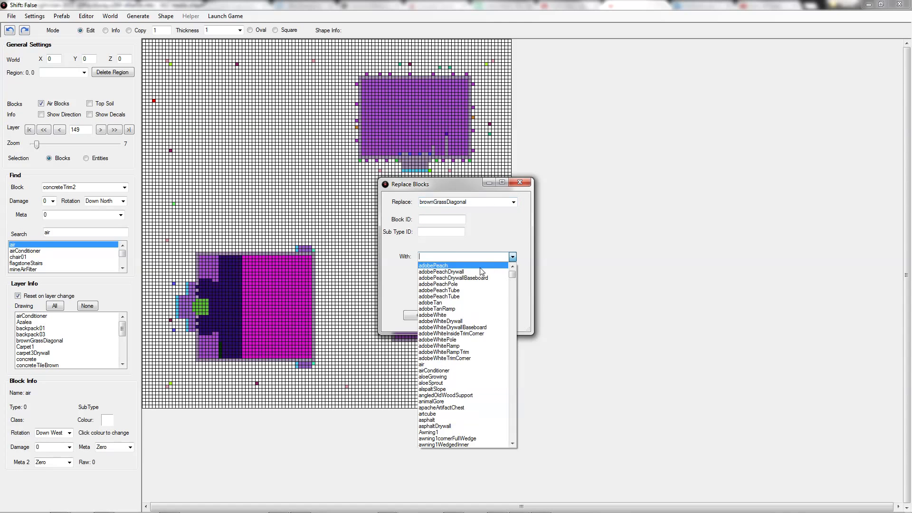
click(443, 256)
text(wood)
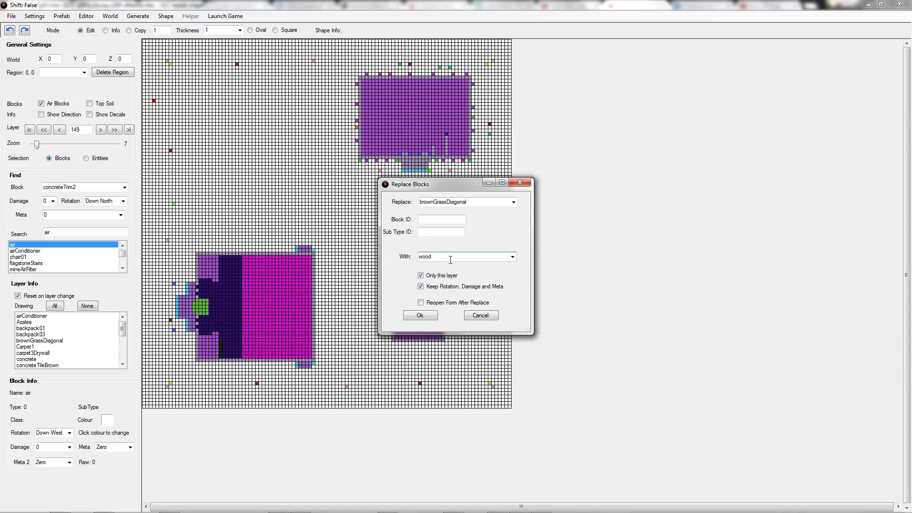
click(513, 257)
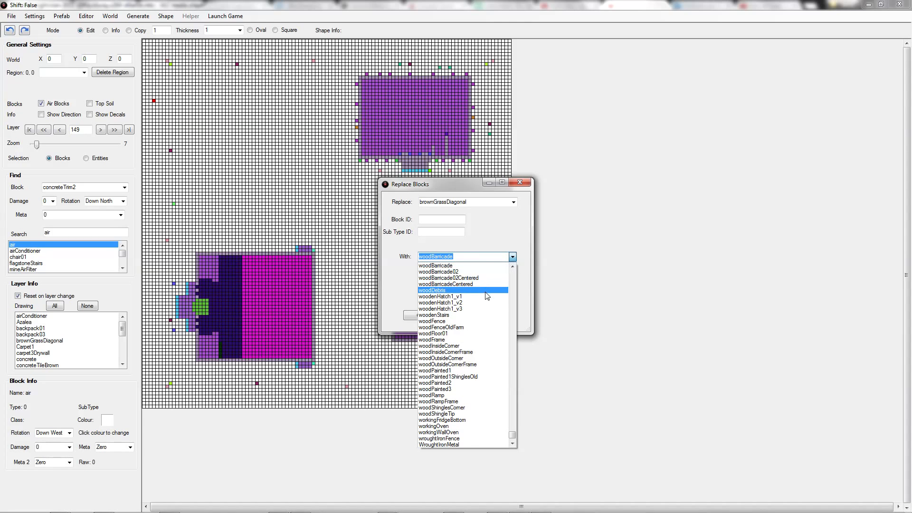
click(484, 338)
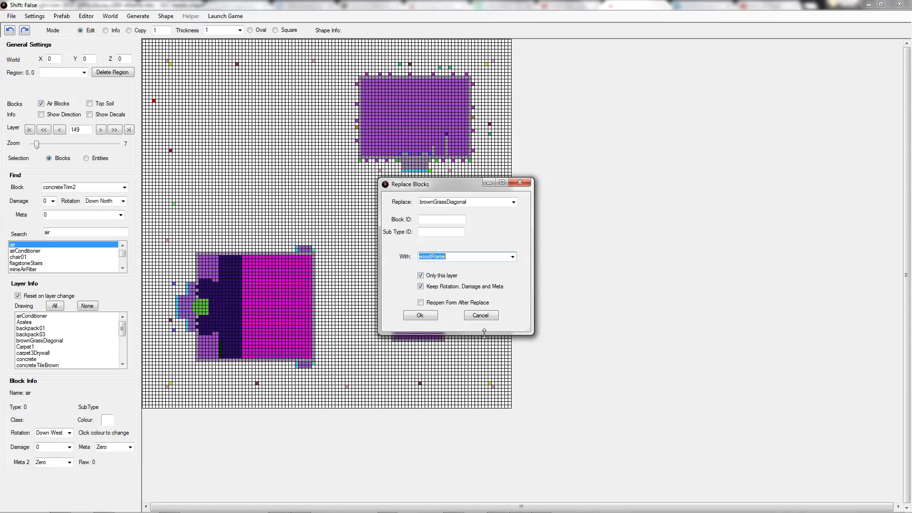
click(432, 314)
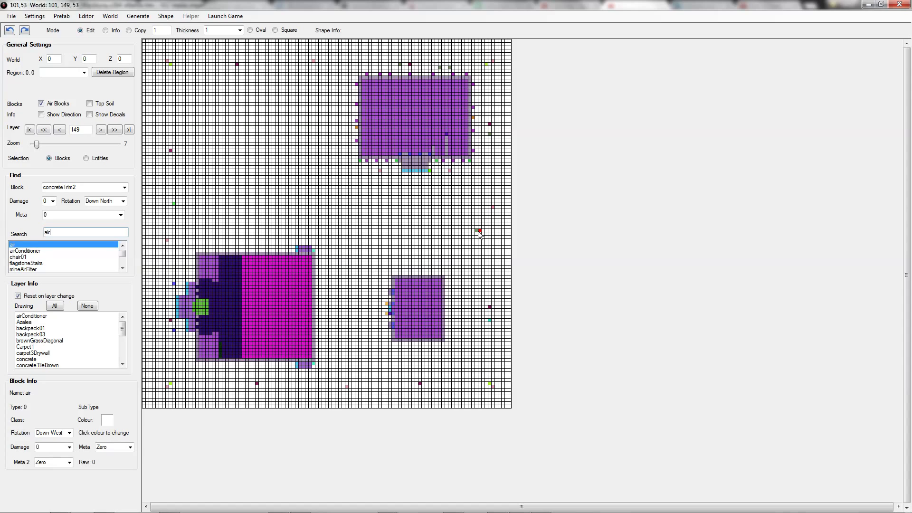
Step: Save the prefab with the replaced grass blocks and bring up the Backup Manager showing the GZ area
click(11, 16)
click(29, 58)
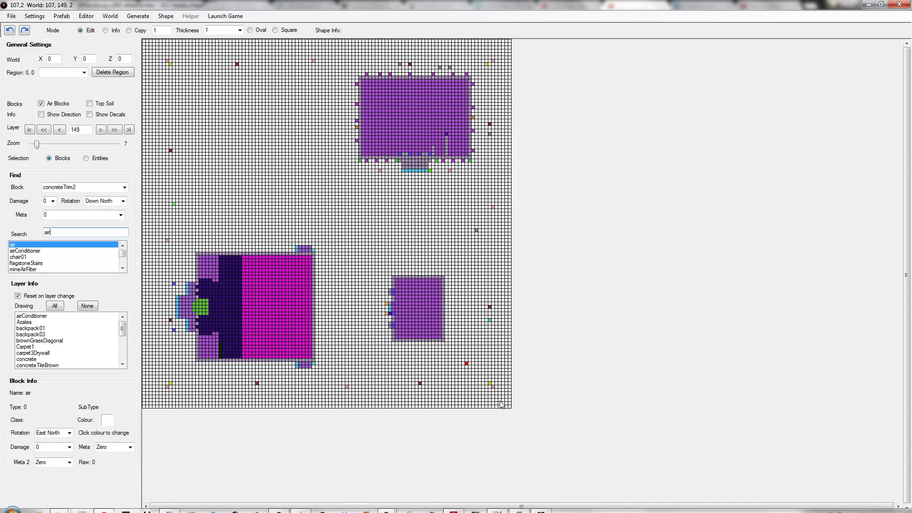
mouse_move(516, 509)
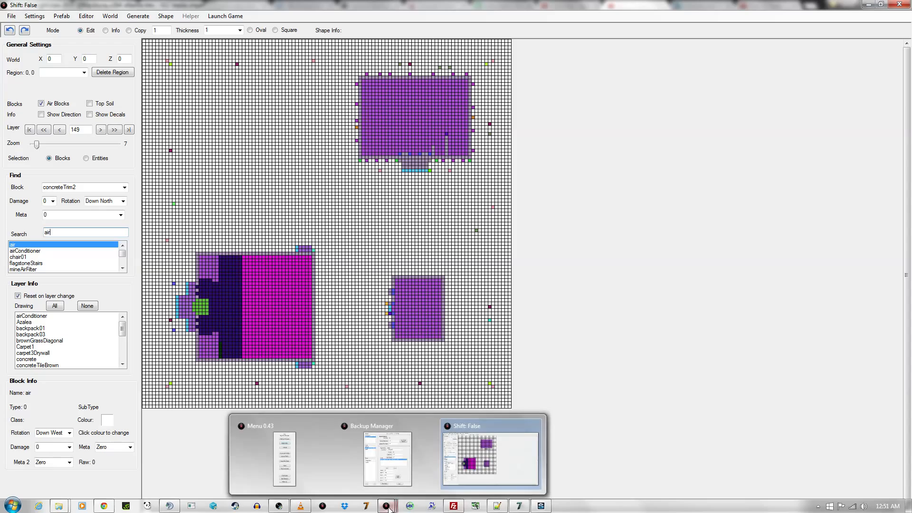
click(388, 490)
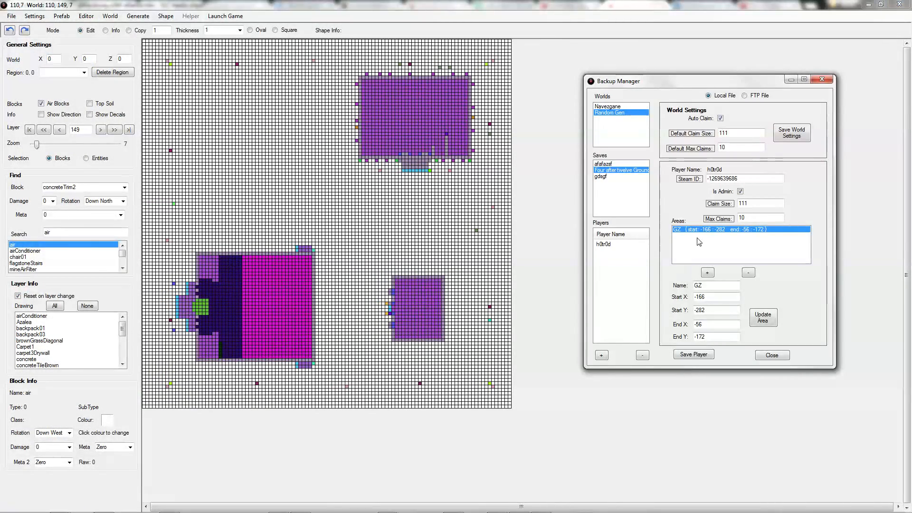
click(711, 309)
Step: Switch to 7 Days to Die and walk along the grass verge by the corner building to inspect the ground
key(alt+Tab)
key(alt+Tab)
key(alt+Tab)
key(alt+Tab)
key(alt+Tab)
key(alt+Tab)
key(alt+Tab)
key(alt+Tab)
key(alt+Tab)
key(alt+Tab)
key(alt+Tab)
key(alt+Tab)
key(alt+Tab)
key(alt+Tab)
key(alt+Tab)
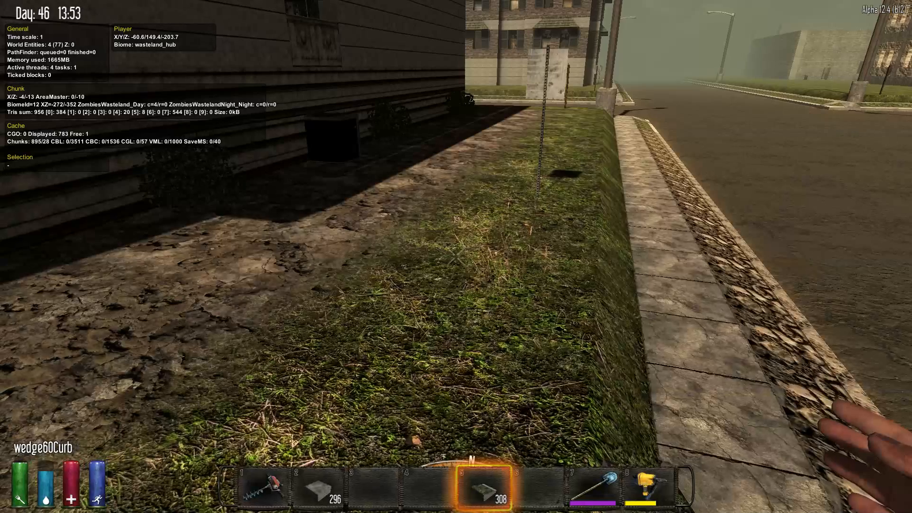
key(w)
key(w)
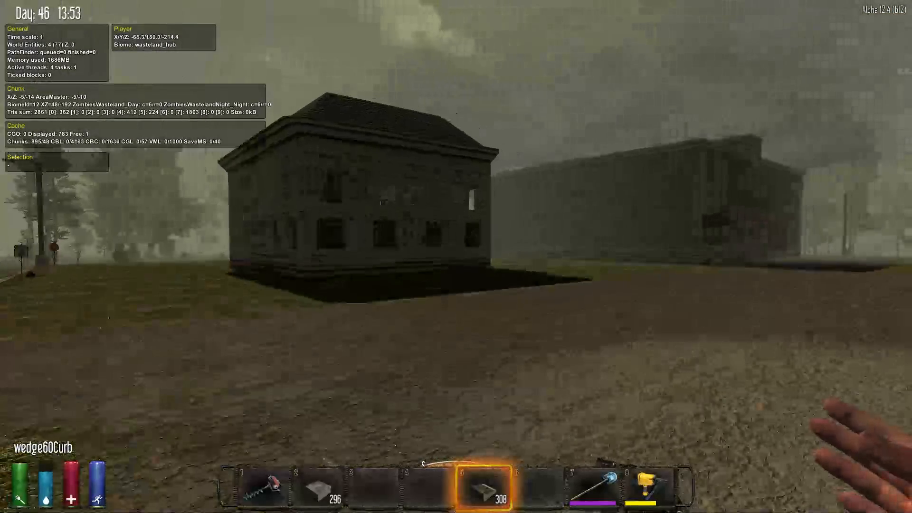
Step: Walk past the brick building to the street corner of the claimed area and check the player's location on the map
key(w)
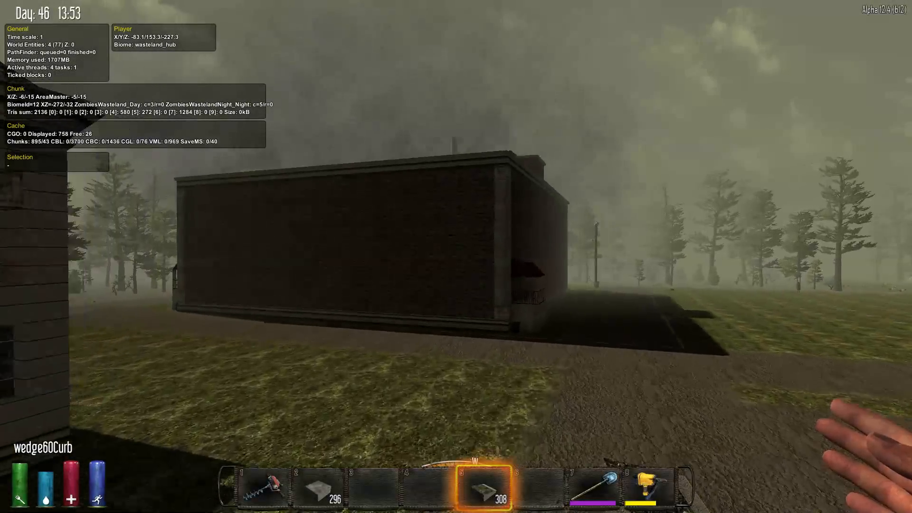
key(w)
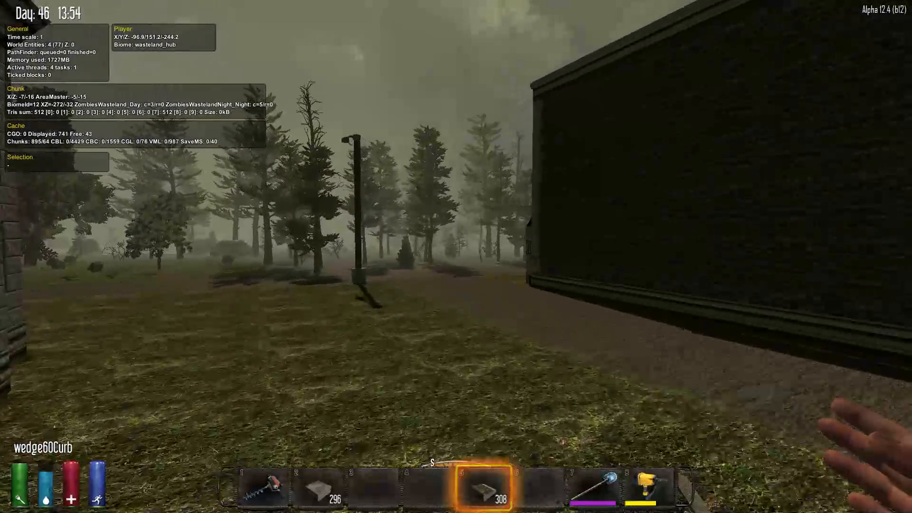
key(w)
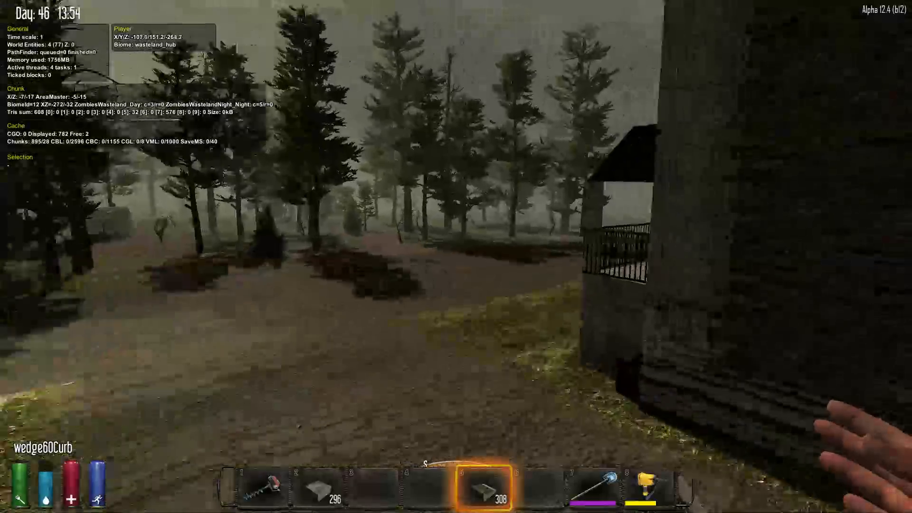
key(w)
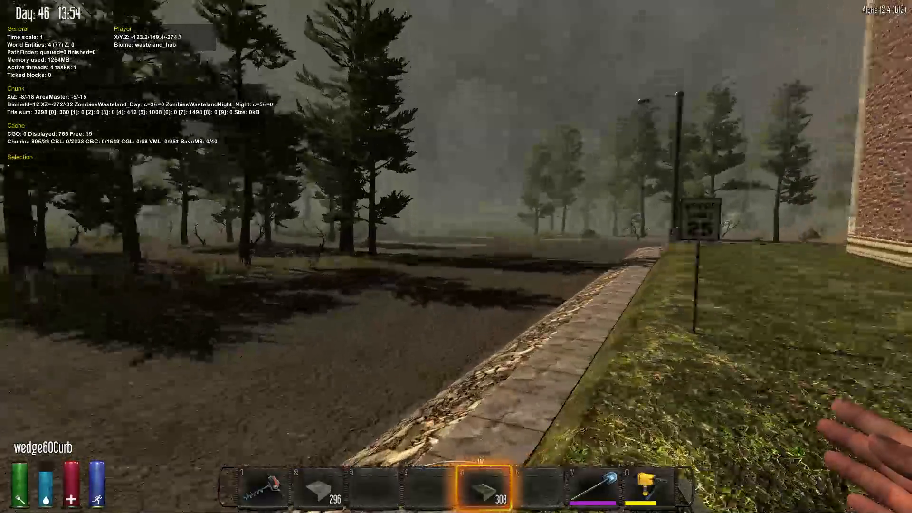
key(w)
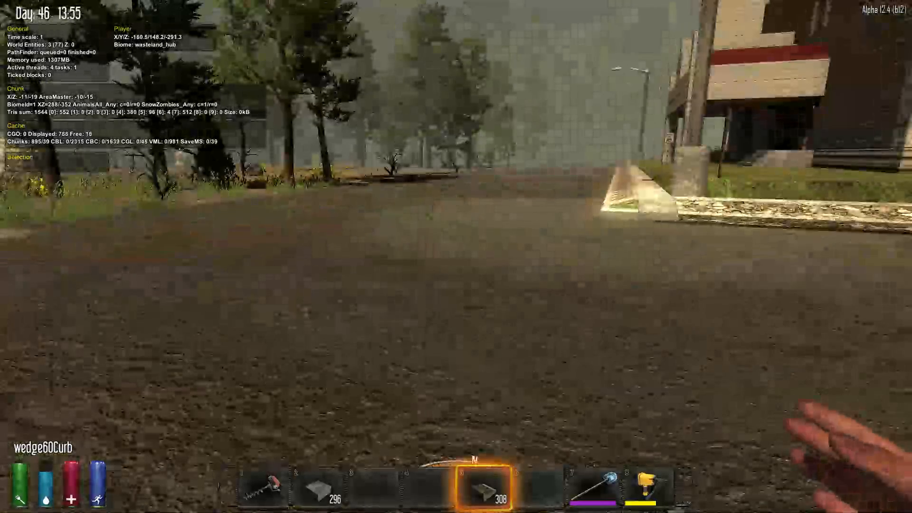
key(m)
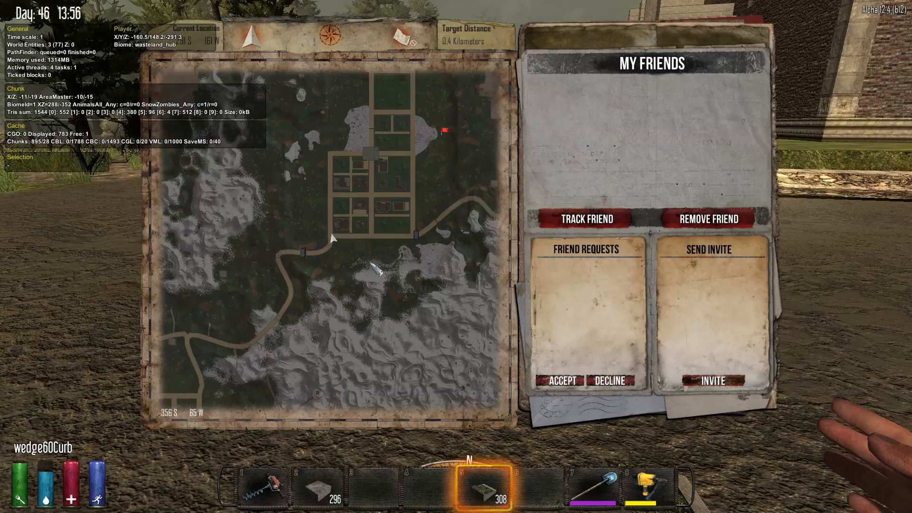
key(m)
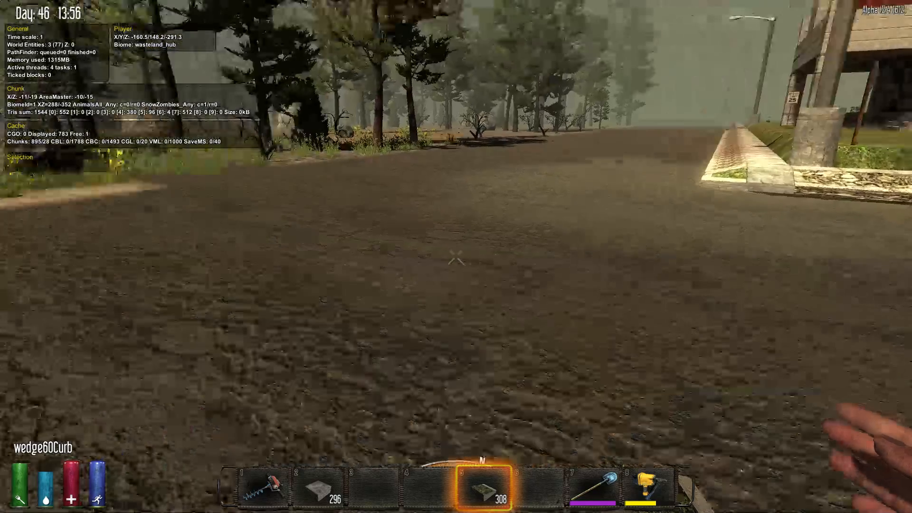
key(w)
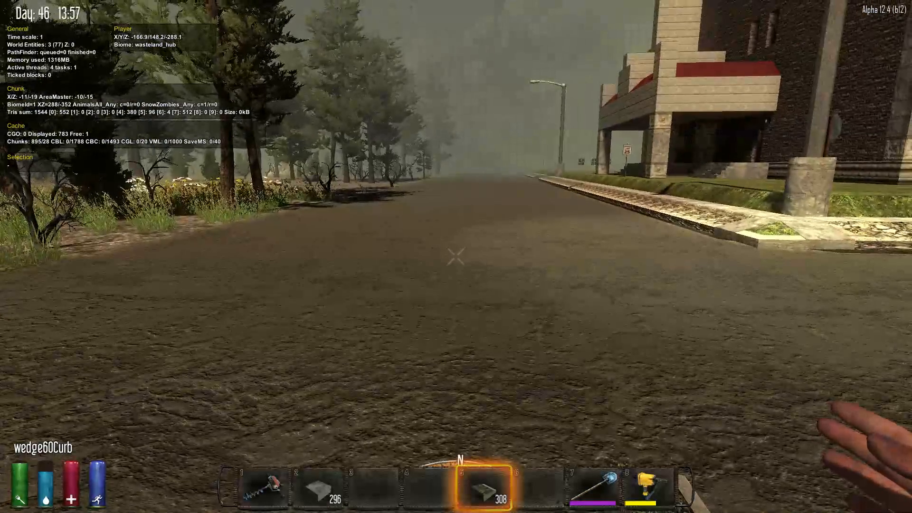
key(m)
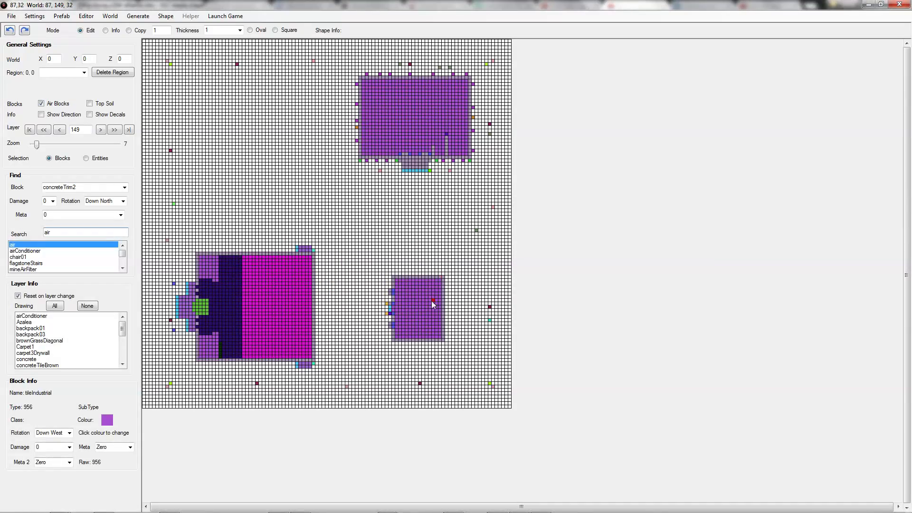
Step: Switch to the Backup Manager to read the GZ area's start and end coordinates, and return to 7 Days to Die
key(alt+Tab)
key(alt+Tab)
key(alt+Tab)
key(alt+Tab)
key(alt+Tab)
key(alt+Tab)
key(alt+Tab)
key(alt+Tab)
key(alt+Tab)
key(alt+Tab)
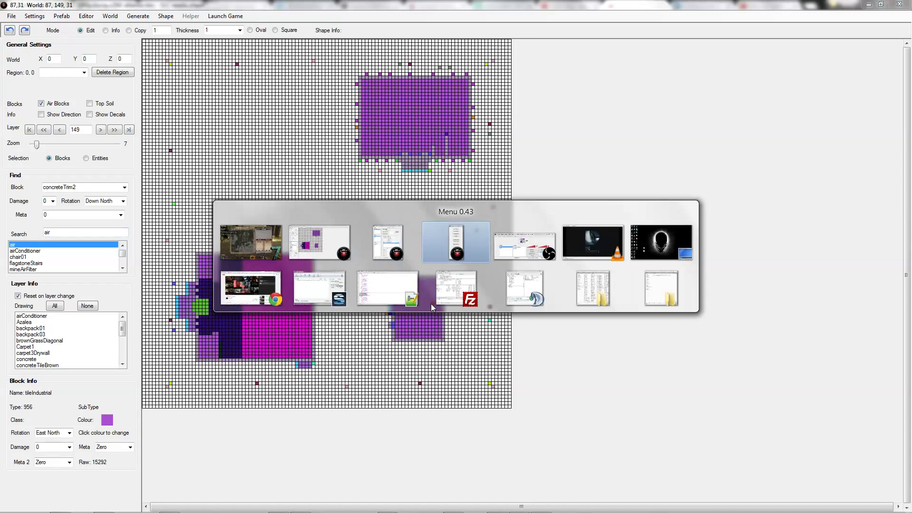
key(alt+Tab)
key(alt+Tab)
key(alt+Tab)
key(alt+Tab)
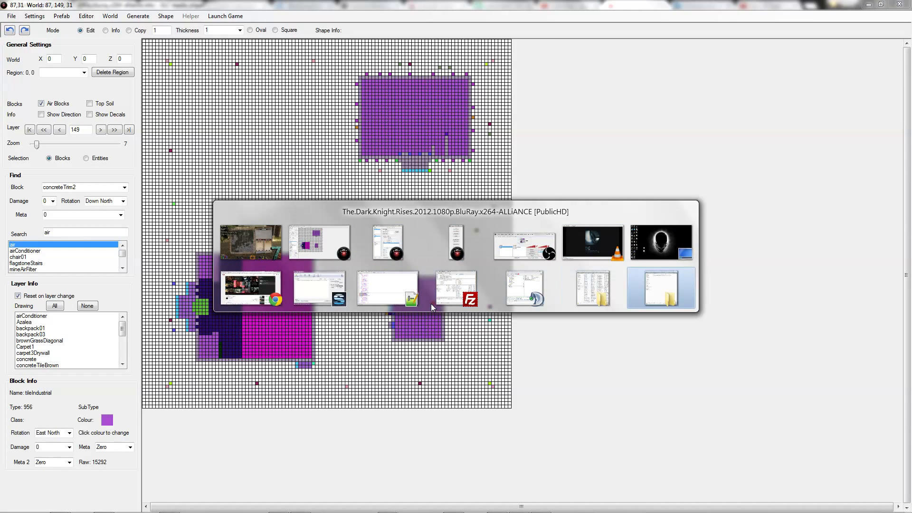
key(alt+Tab)
key(alt+Tab)
key(alt+Tab)
key(alt+Tab)
key(alt+Tab)
key(alt+Tab)
key(alt+Tab)
key(alt+Tab)
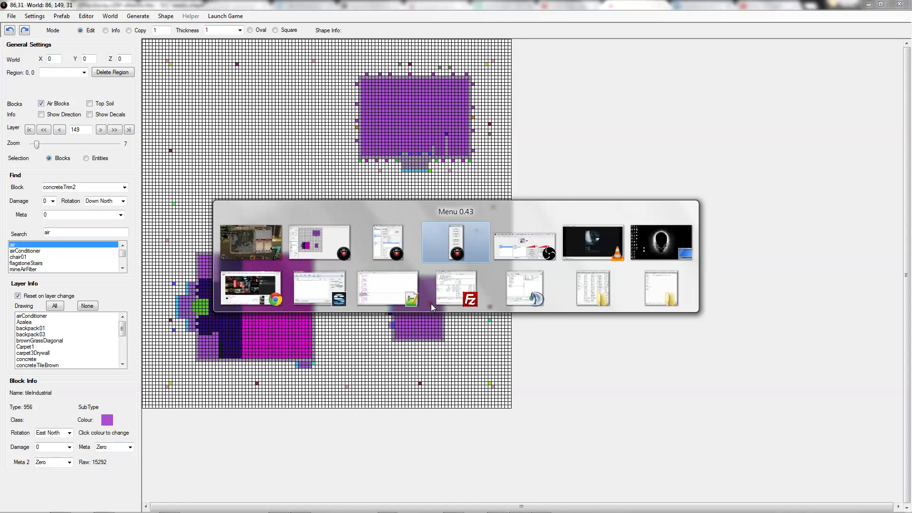
key(alt+Tab)
key(alt+Tab)
key(alt+Tab)
key(alt+Tab)
key(alt+Tab)
key(alt+Tab)
key(alt+Tab)
key(alt+Tab)
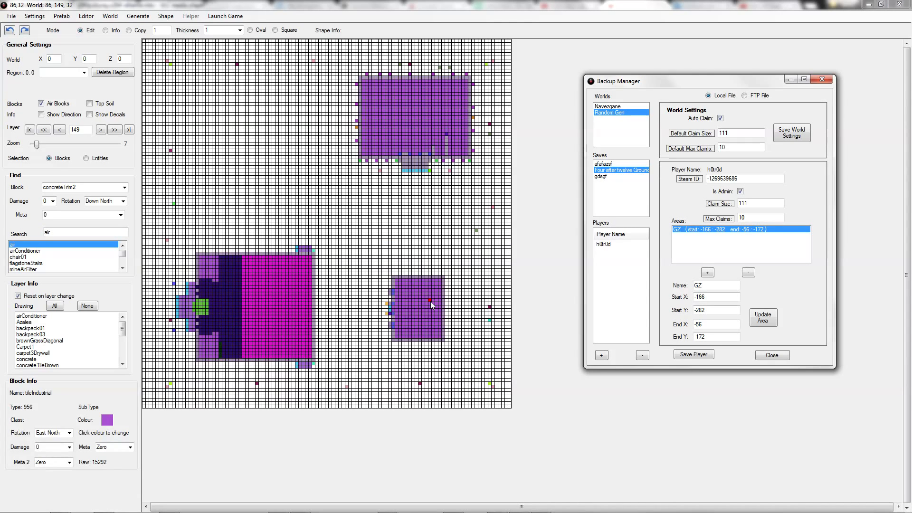
key(alt+Tab)
key(alt+Tab)
key(alt+Tab)
key(alt+Tab)
key(alt+Tab)
key(alt+Tab)
key(alt+Tab)
key(alt+Tab)
key(alt+Tab)
key(alt+Tab)
key(alt+Tab)
key(alt+Tab)
key(alt+Tab)
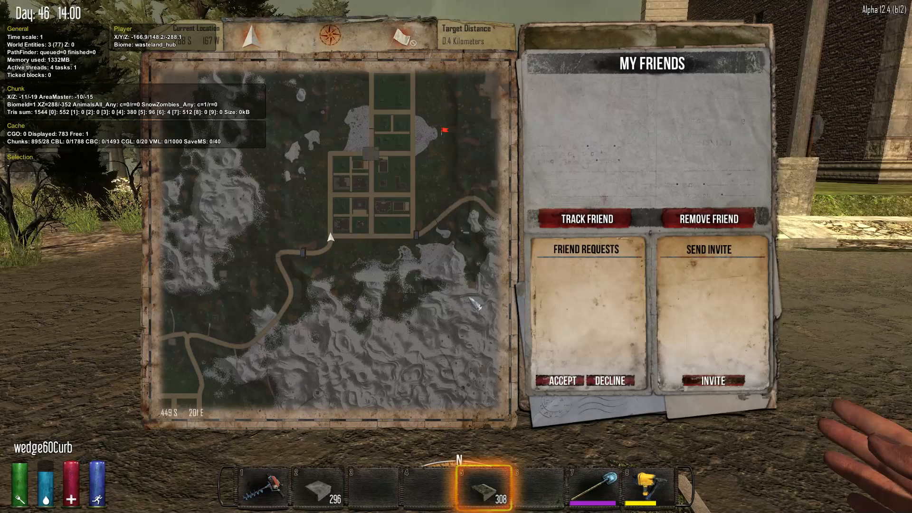
Step: Close the map, move the player to the GZ start corner at about X -166, Z -282, and hide the debug overlay
key(m)
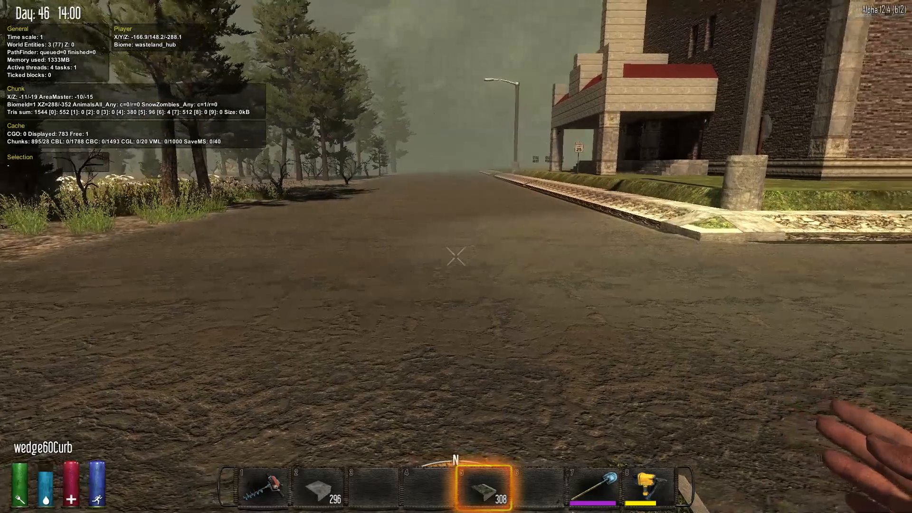
key(w)
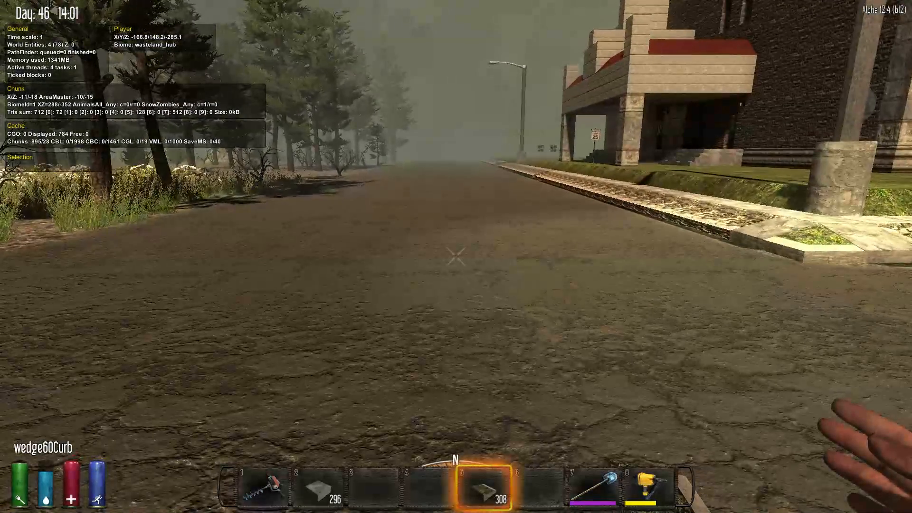
key(m)
key(m)
key(w)
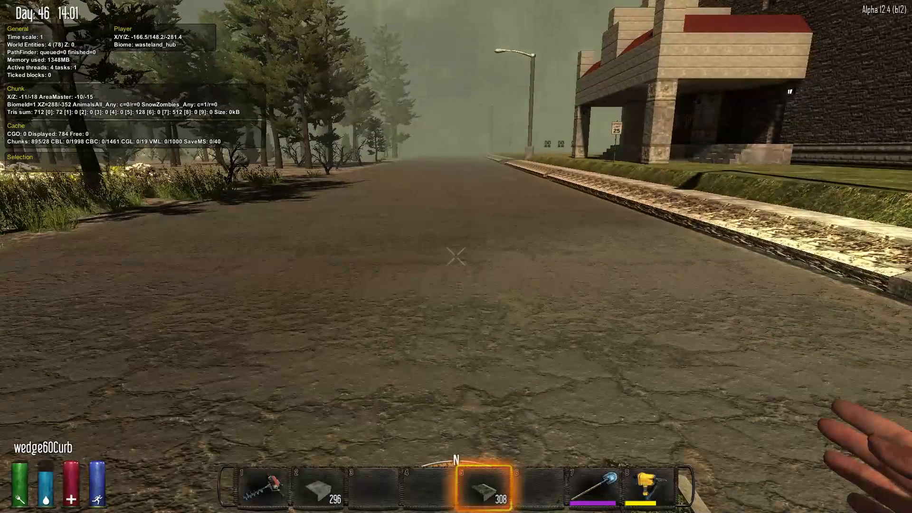
key(s)
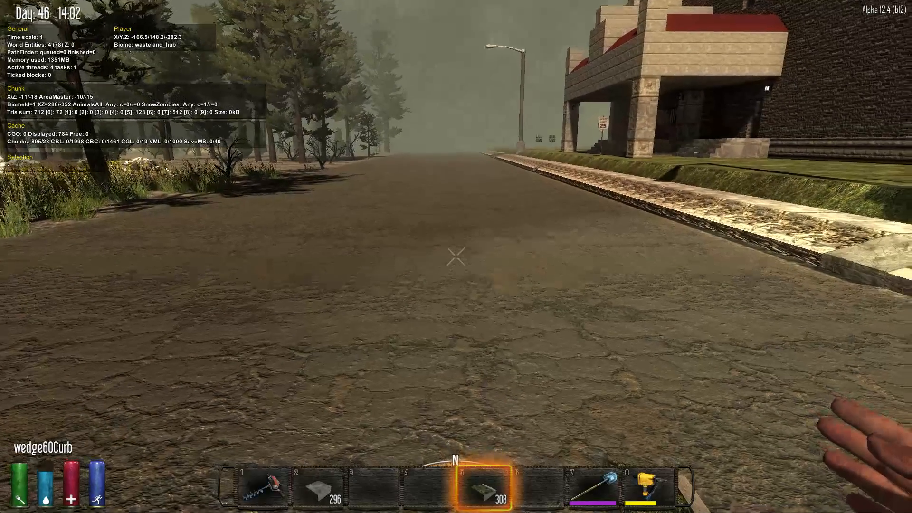
key(d)
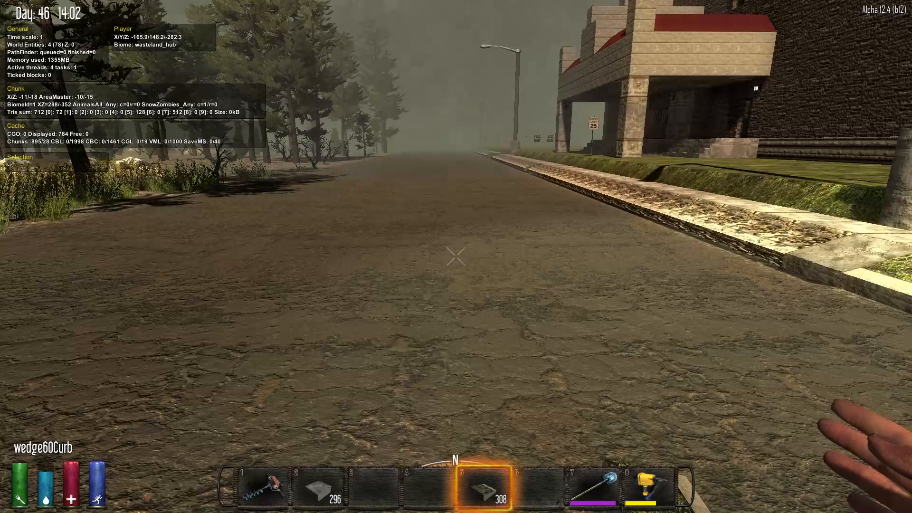
key(a)
key(w)
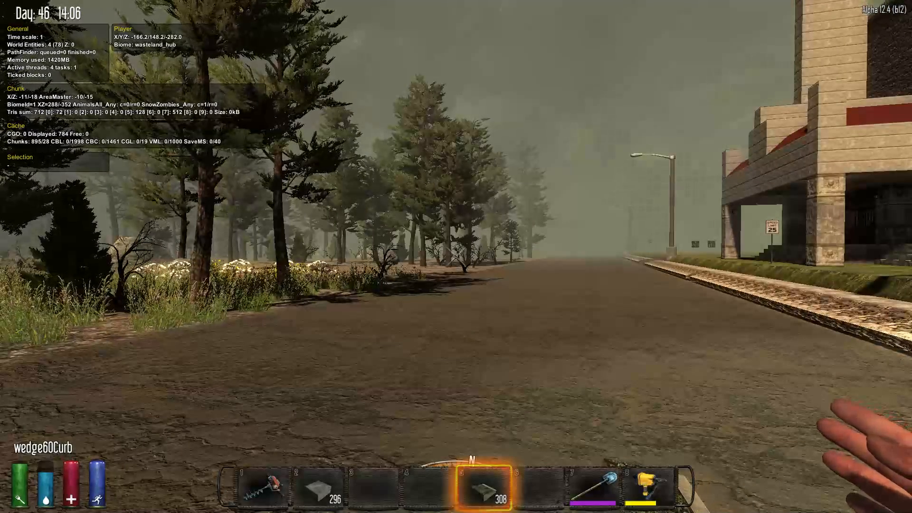
key(F3)
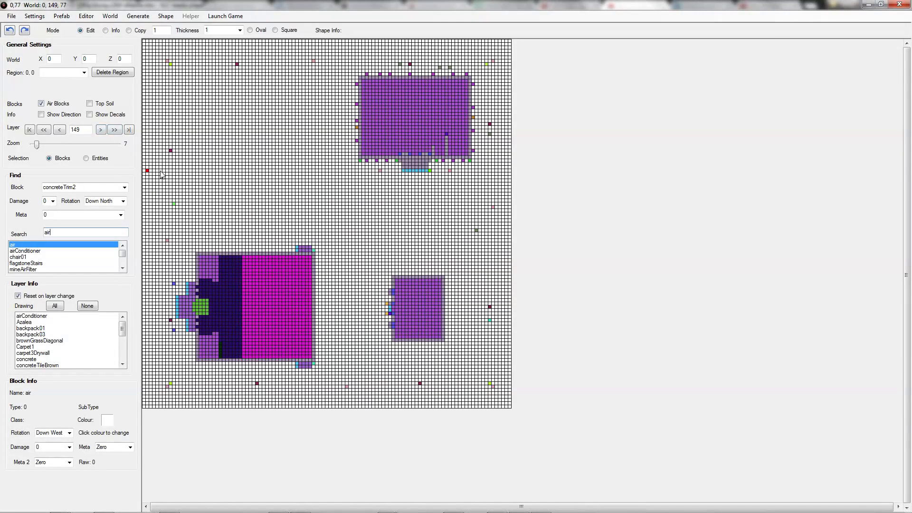
Step: Recheck the GZ start coordinates in the Backup Manager and run "bbb insertprefab GZ -166 0 -282" in the 7 Days to Die chat
mouse_move(386, 504)
mouse_move(398, 482)
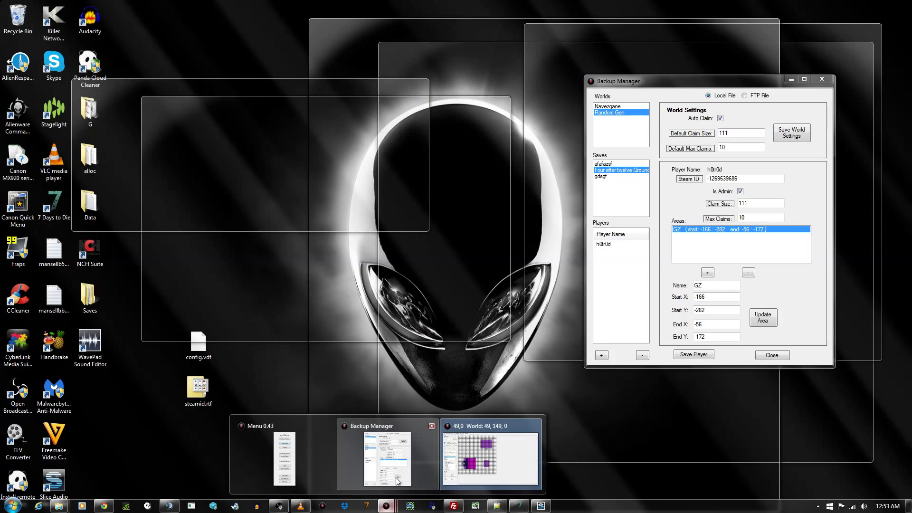
mouse_move(489, 475)
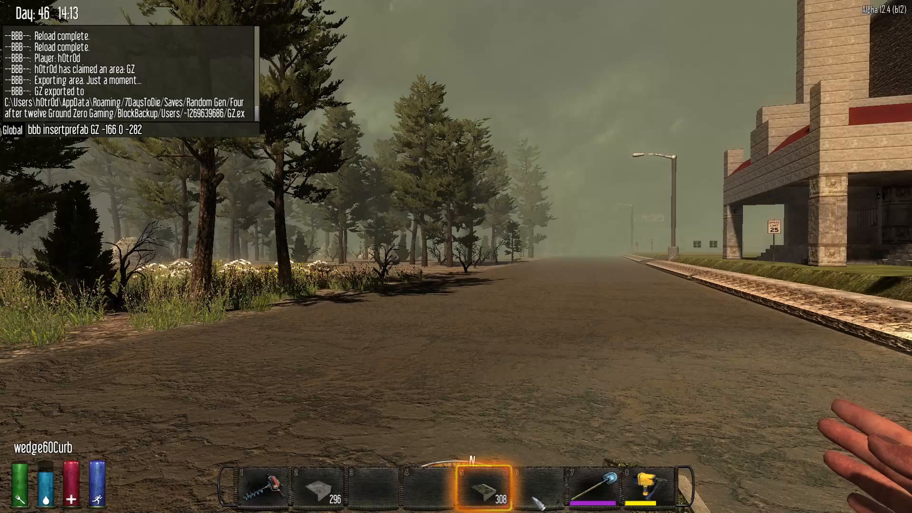
key(Return)
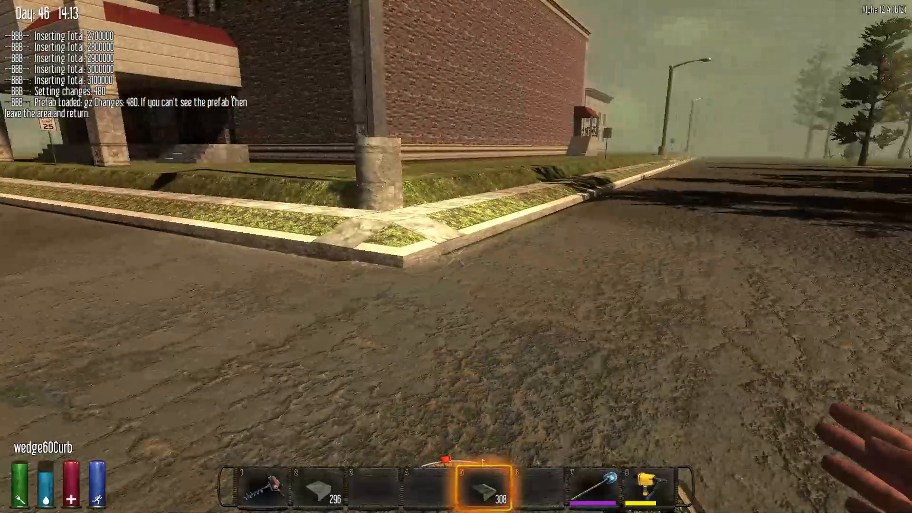
Step: Equip augerAdmin and walk along the curb to the building with the grimy windows, inspecting the inserted prefab's ground and walls
key(w)
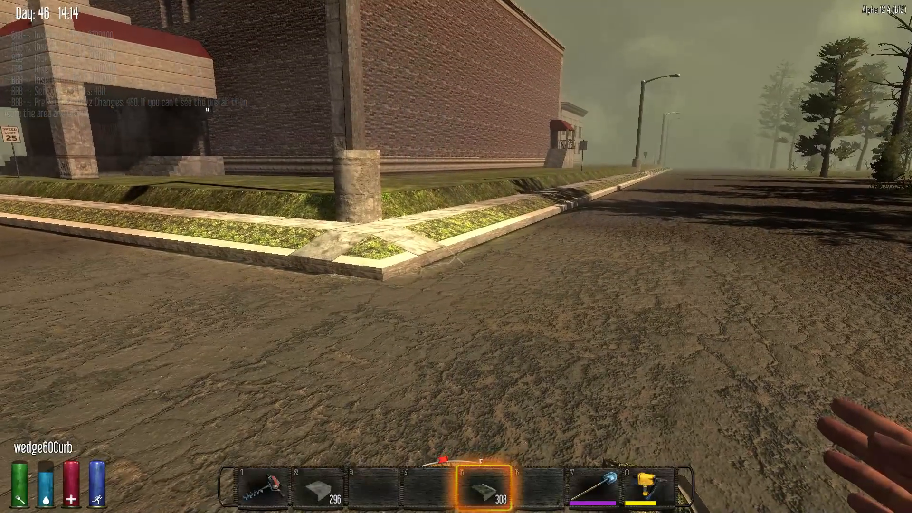
scroll(456, 256, up, 4)
key(w)
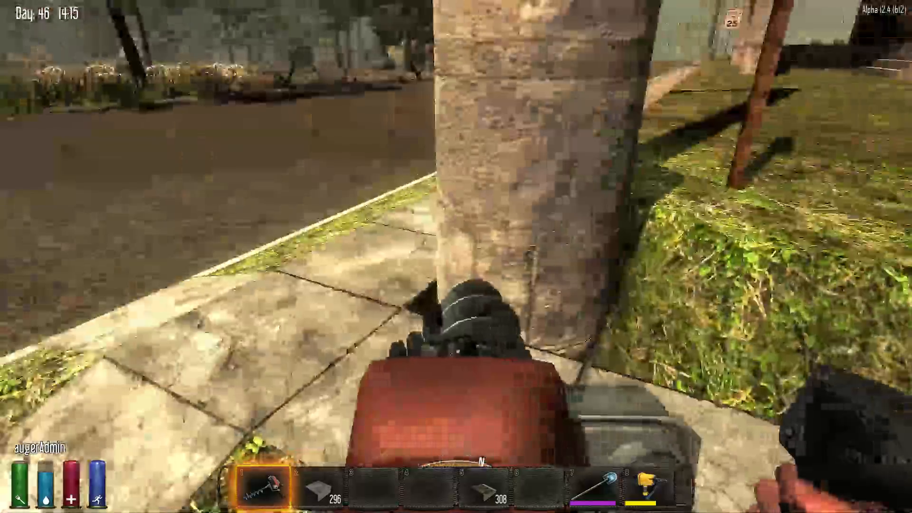
key(w)
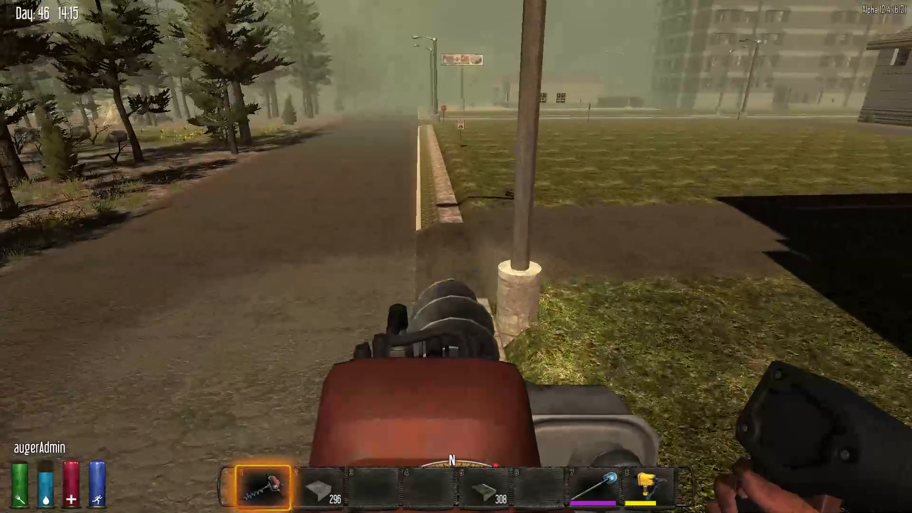
key(w)
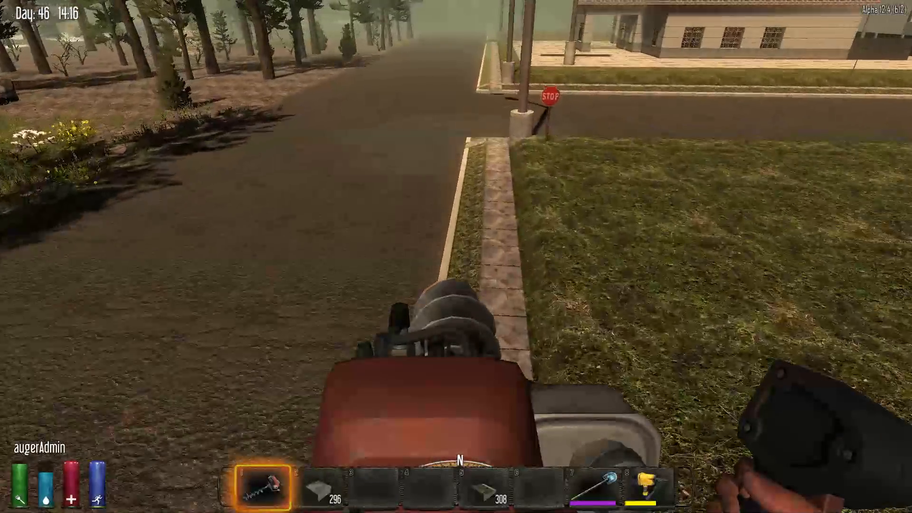
key(w)
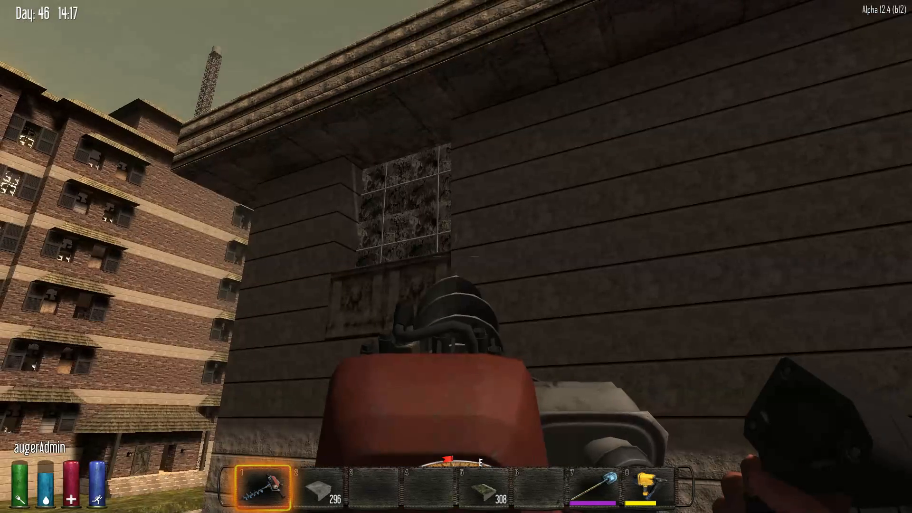
key(w)
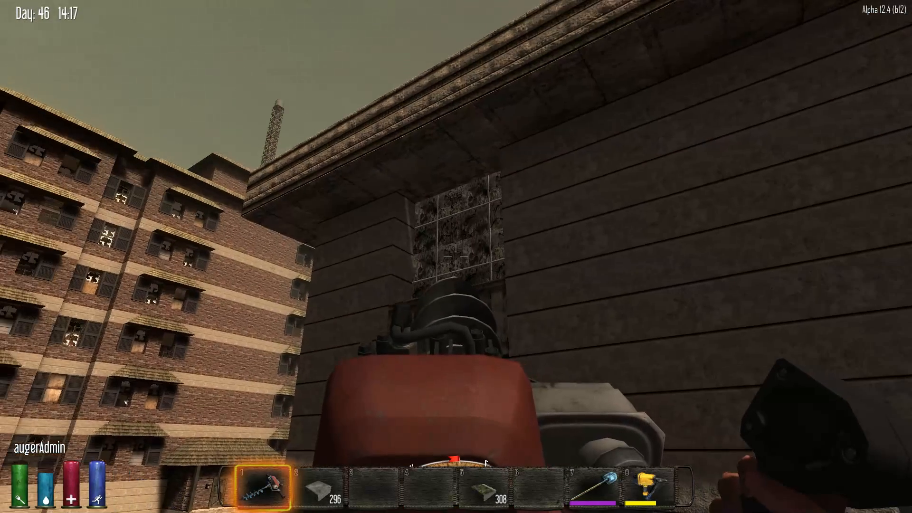
key(w)
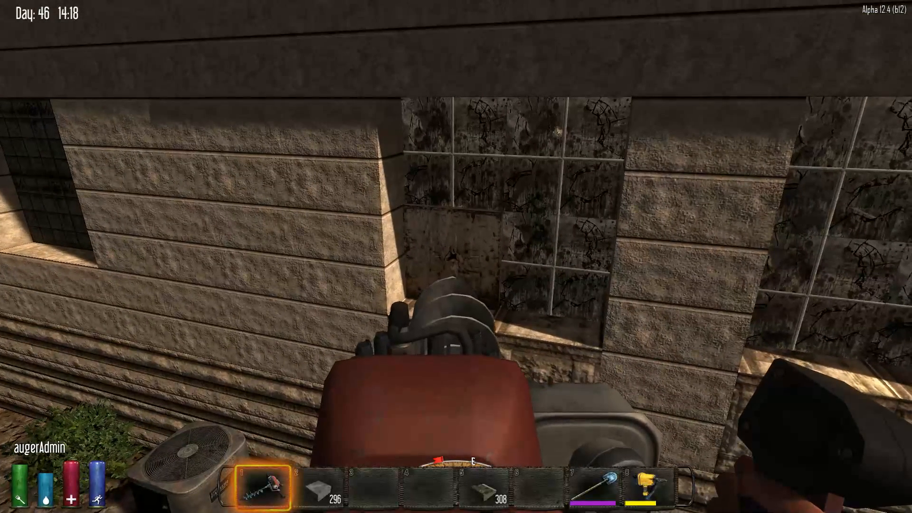
Step: Break the metal panel out of the grimy window, put window03 from the creative inventory into the third hotbar slot and equip it
click(456, 256)
text(u)
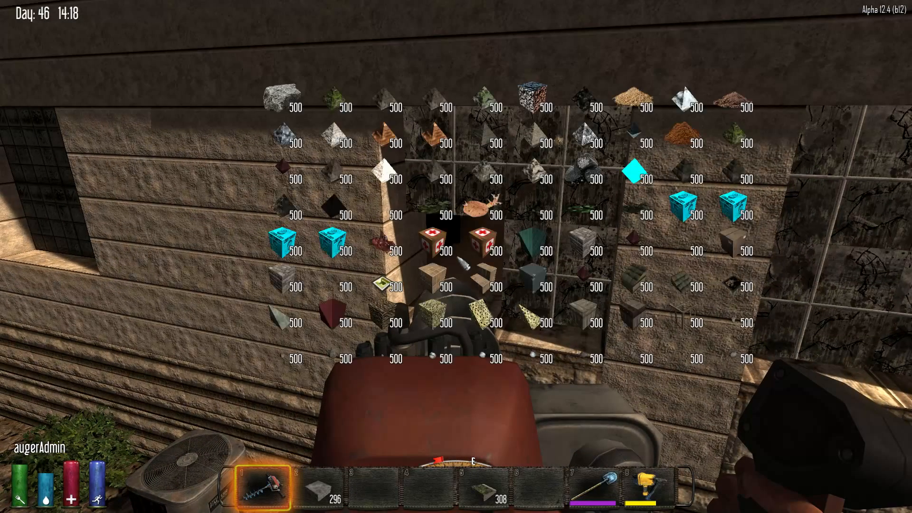
text(window3)
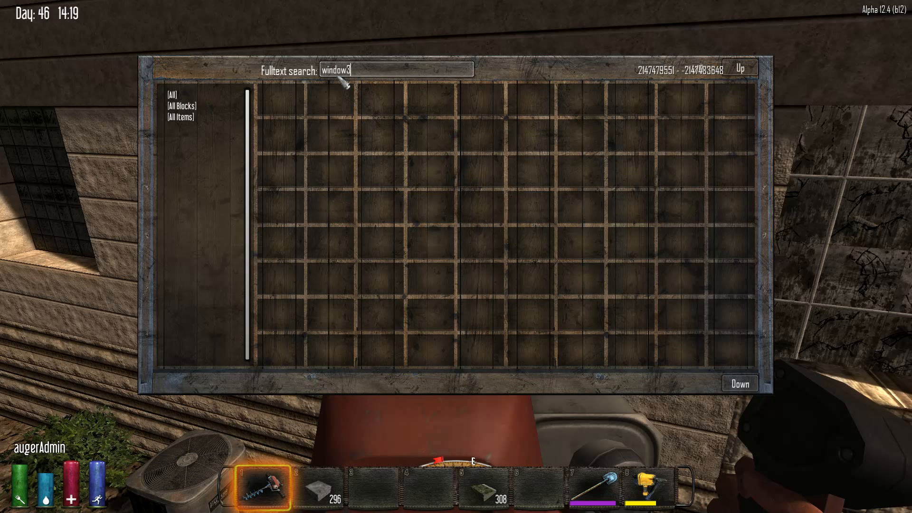
key(BackSpace)
text(03)
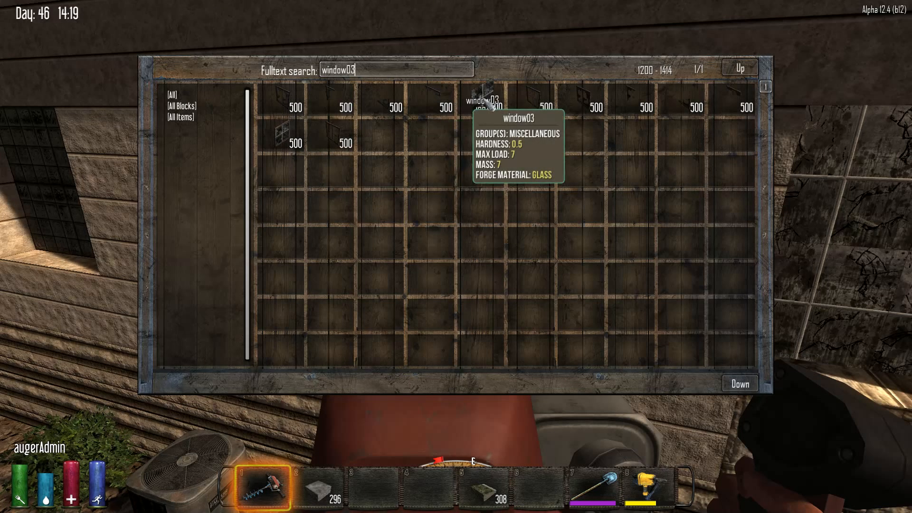
click(368, 492)
key(Escape)
key(3)
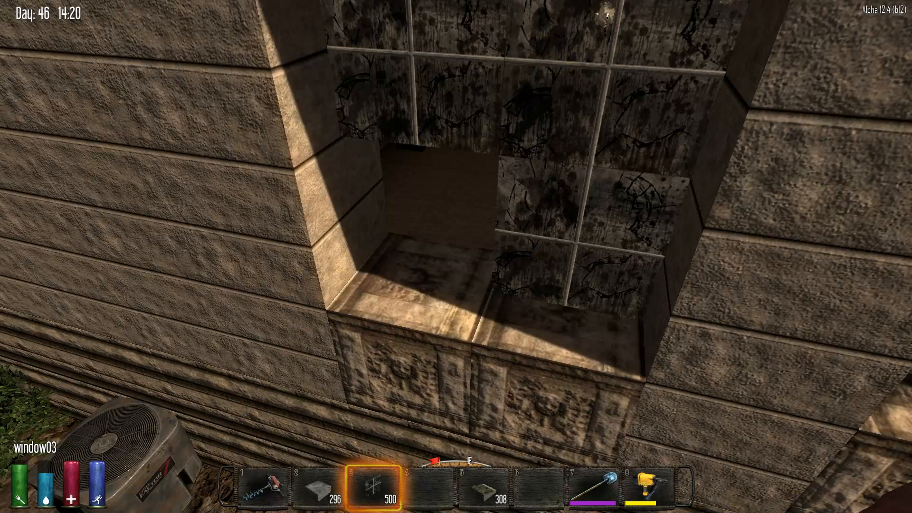
Step: Fill the gap in the grimy window with window03 and walk around the building, checking its other walls and windows
right_click(456, 256)
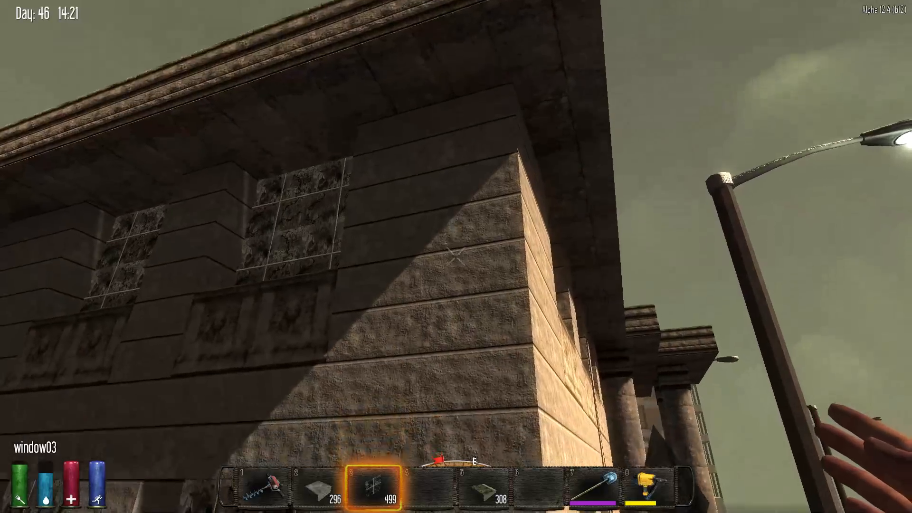
key(w)
key(d)
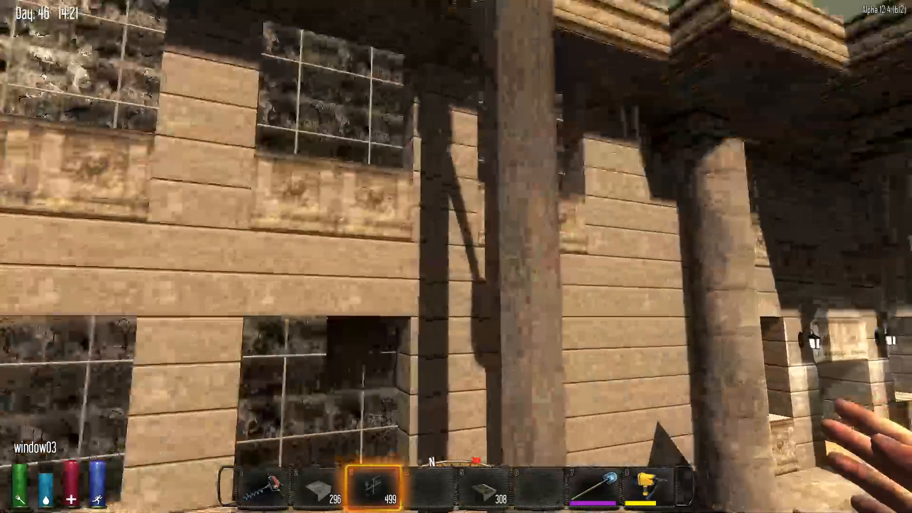
key(s)
key(d)
key(w)
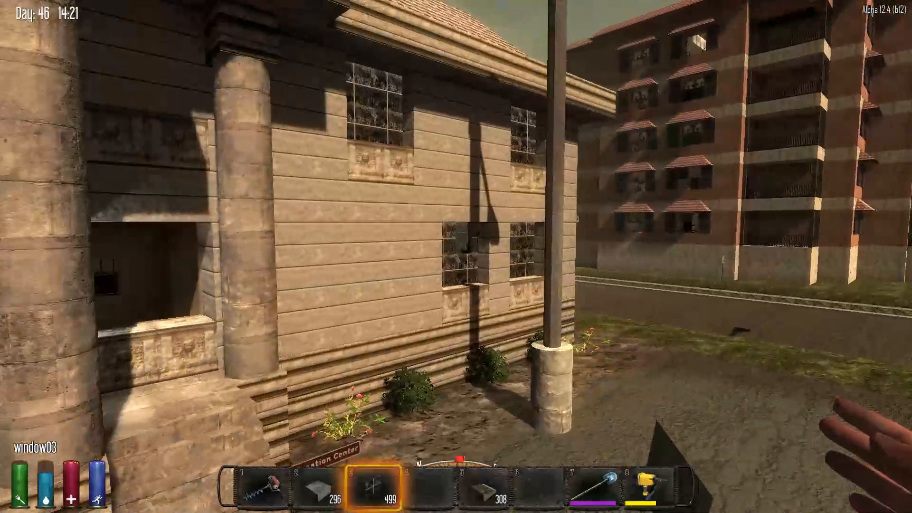
key(w)
key(w)
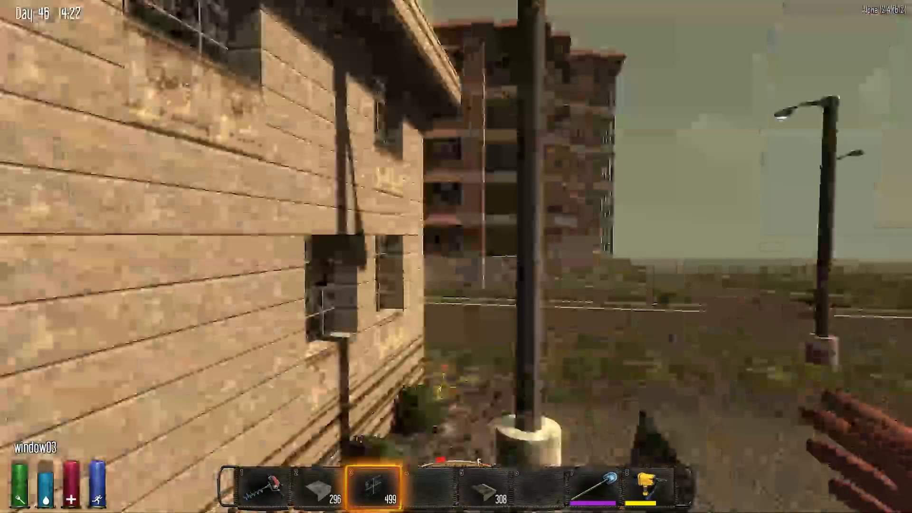
key(d)
key(w)
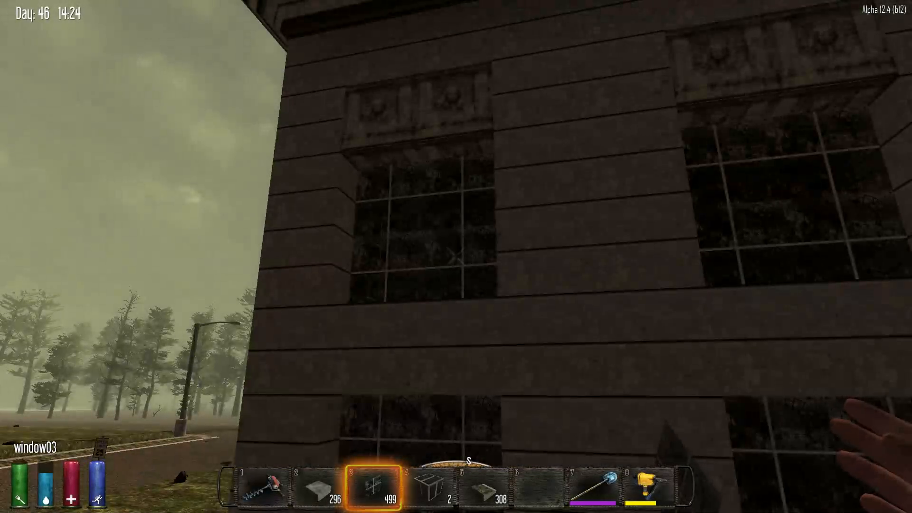
Step: Fill the open window bays between the columns on the building's shaded side with window03 blocks
key(w)
key(d)
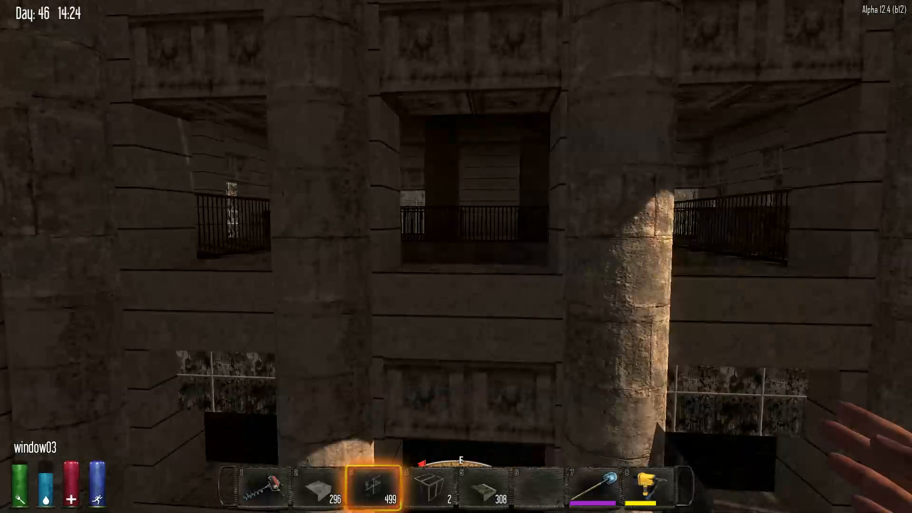
key(w)
right_click(455, 256)
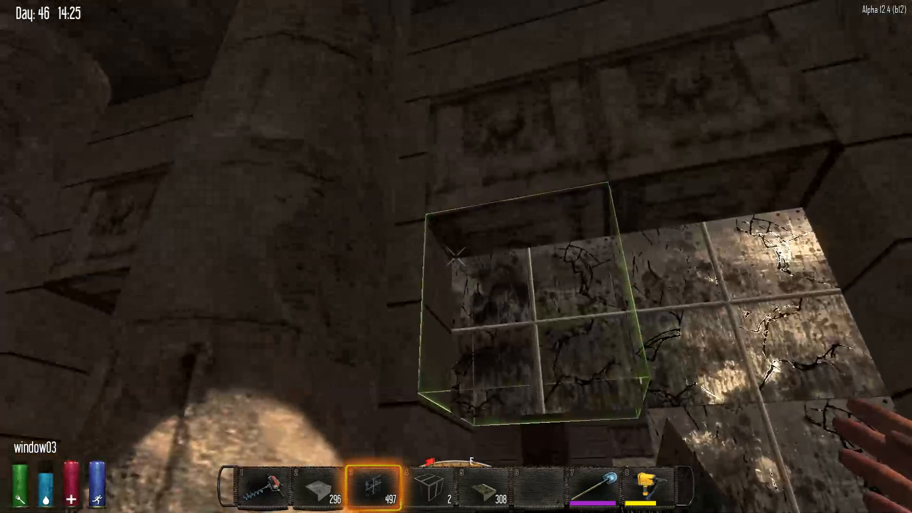
right_click(456, 256)
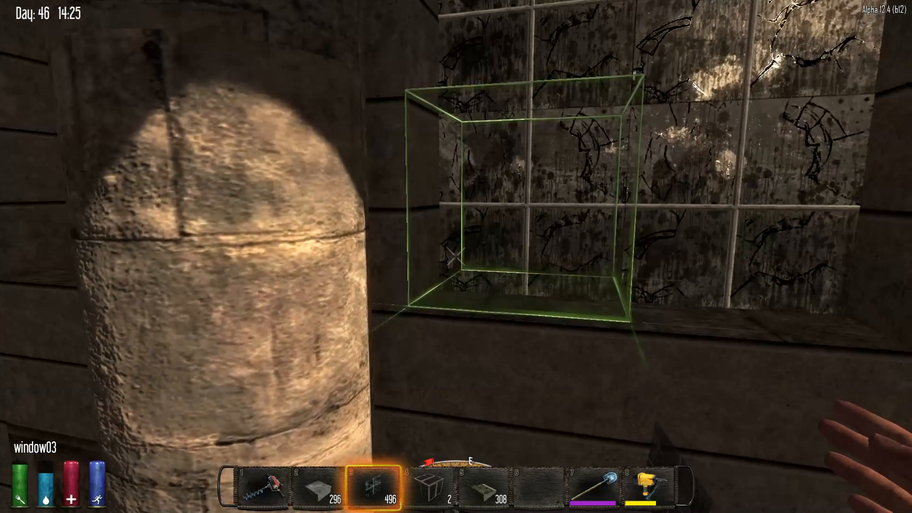
right_click(456, 257)
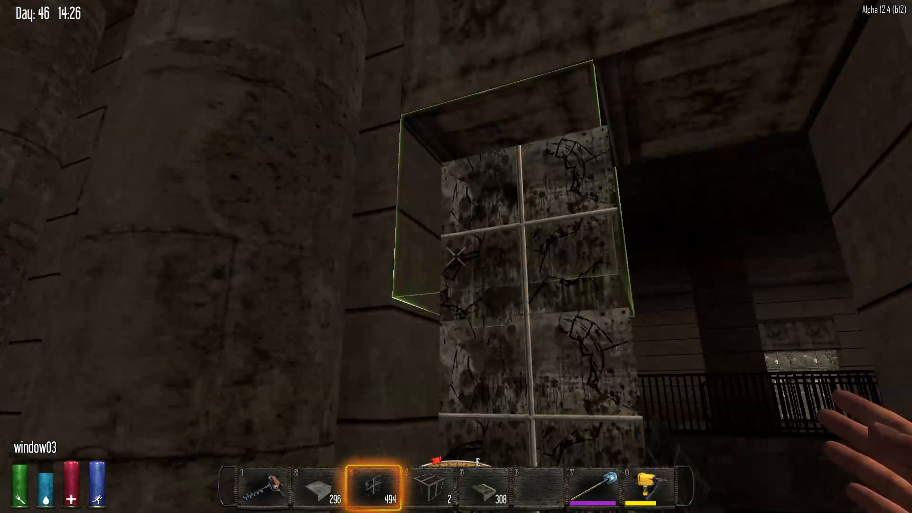
right_click(456, 256)
right_click(456, 256)
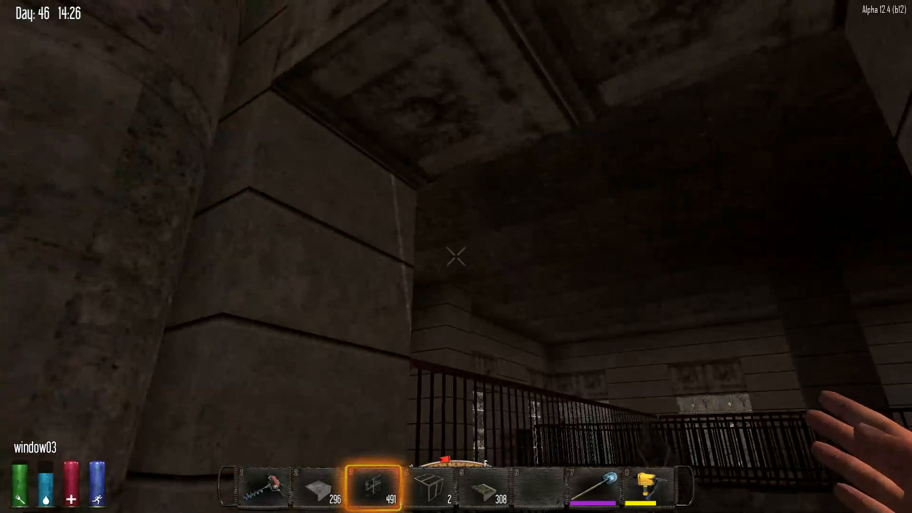
right_click(456, 256)
right_click(456, 256)
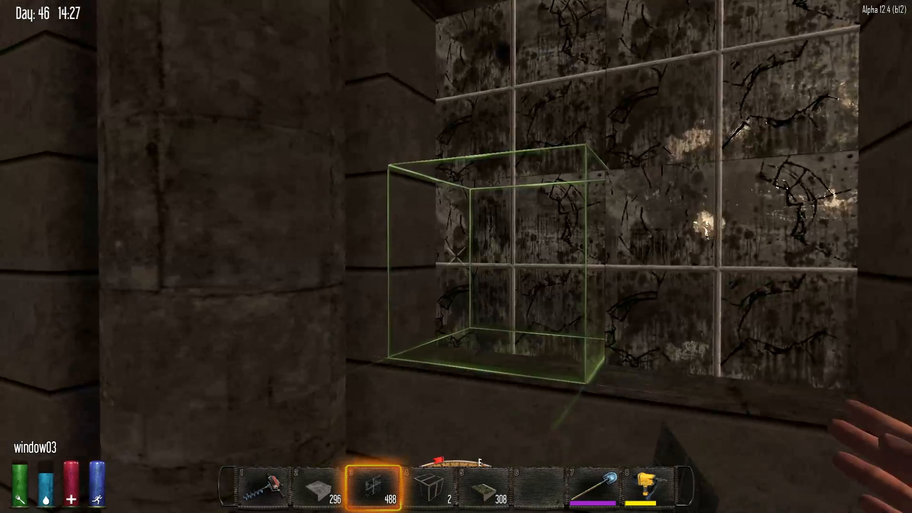
right_click(456, 257)
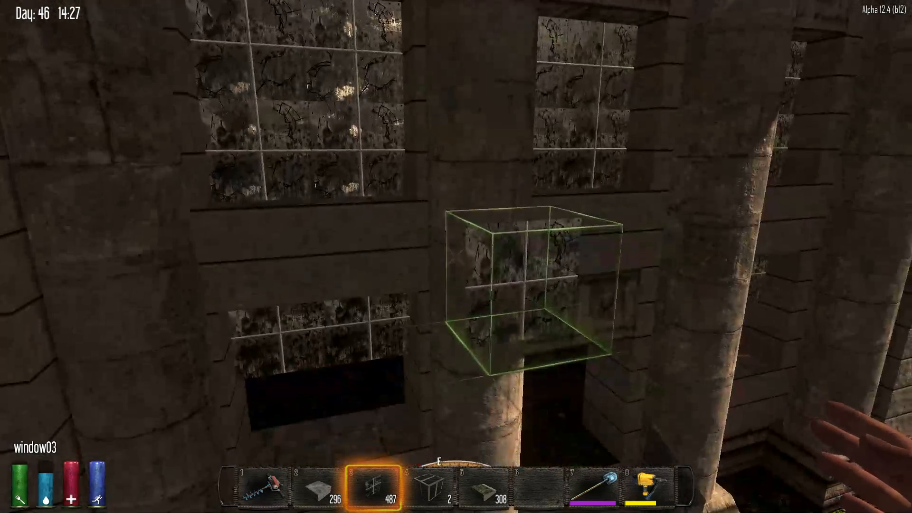
Step: Cross the building's railed interior and the street, examining the surrounding buildings' walls and windows for missing blocks
key(d)
key(w)
key(space)
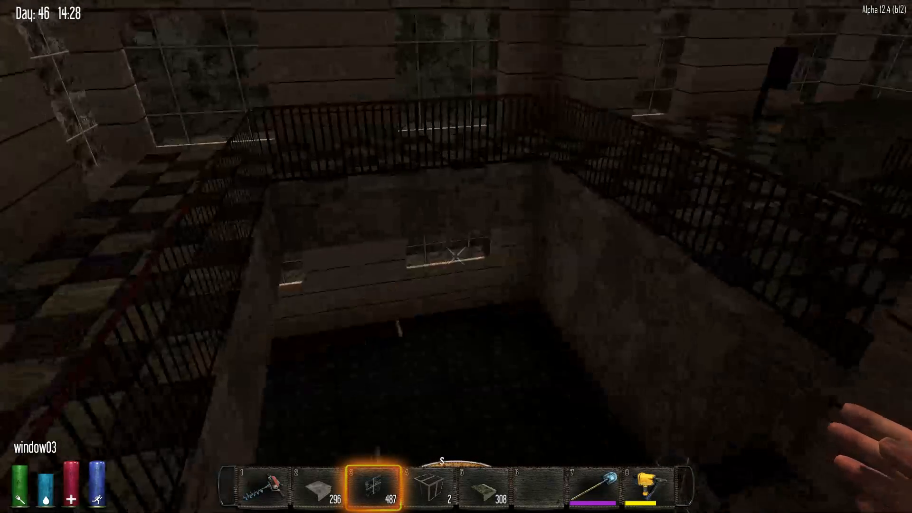
key(w)
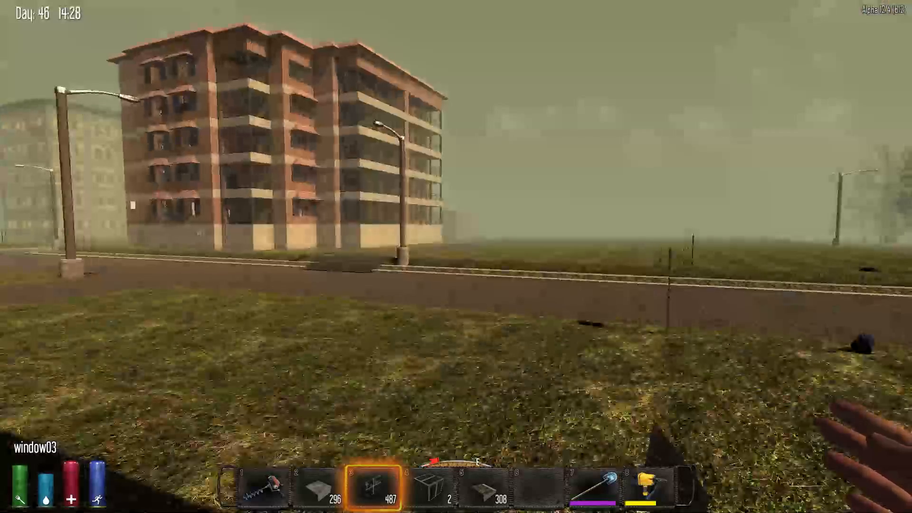
key(w)
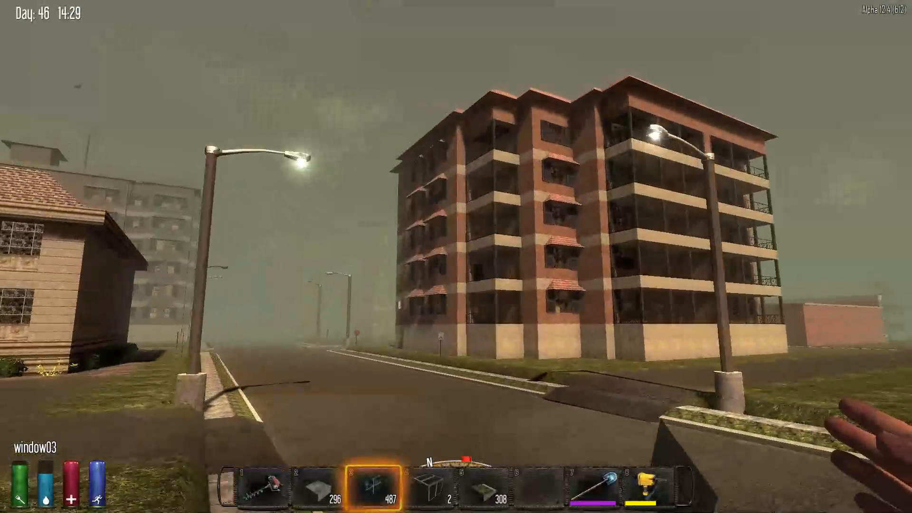
key(w)
key(w)
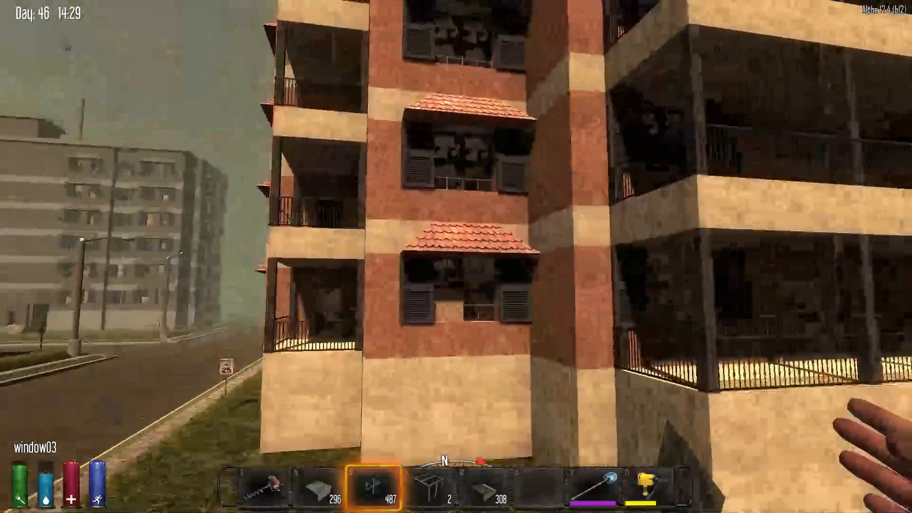
key(w)
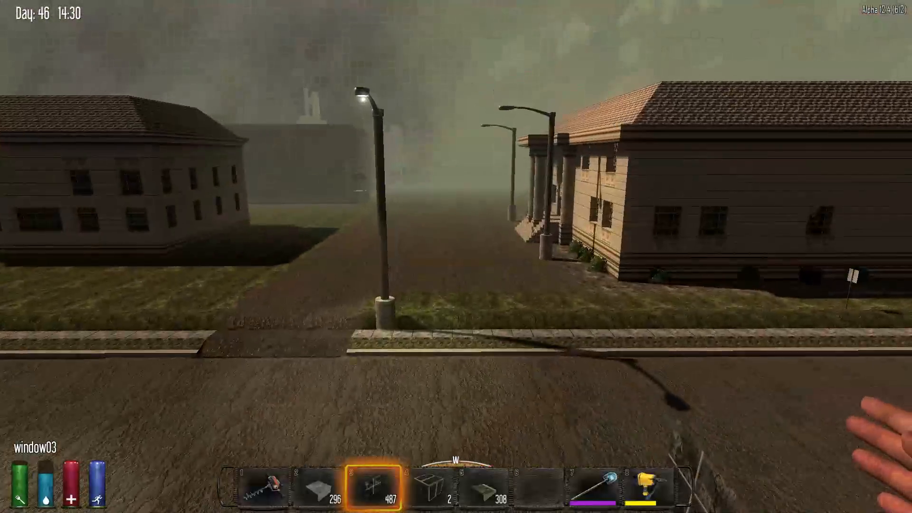
key(w)
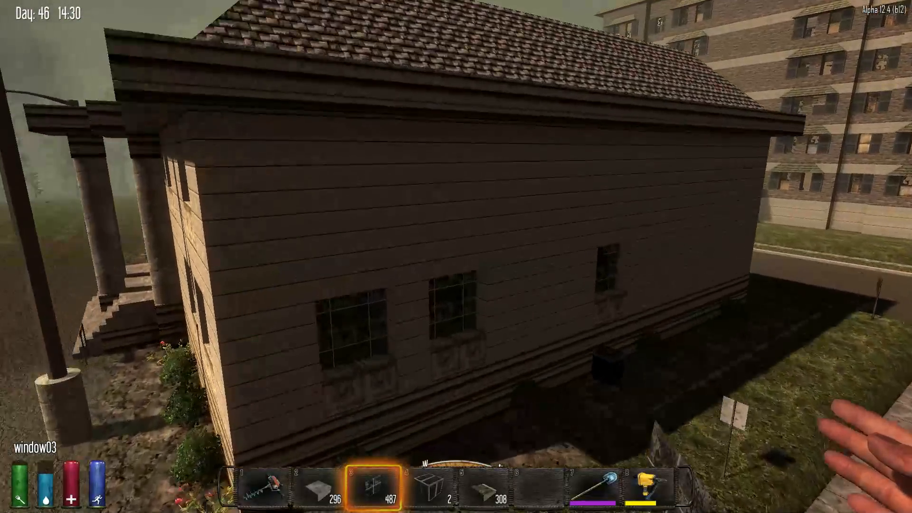
key(w)
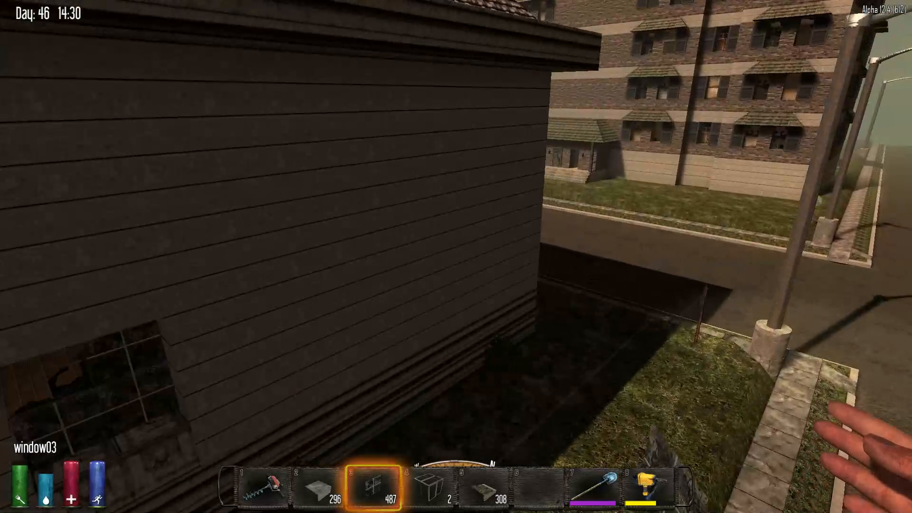
key(w)
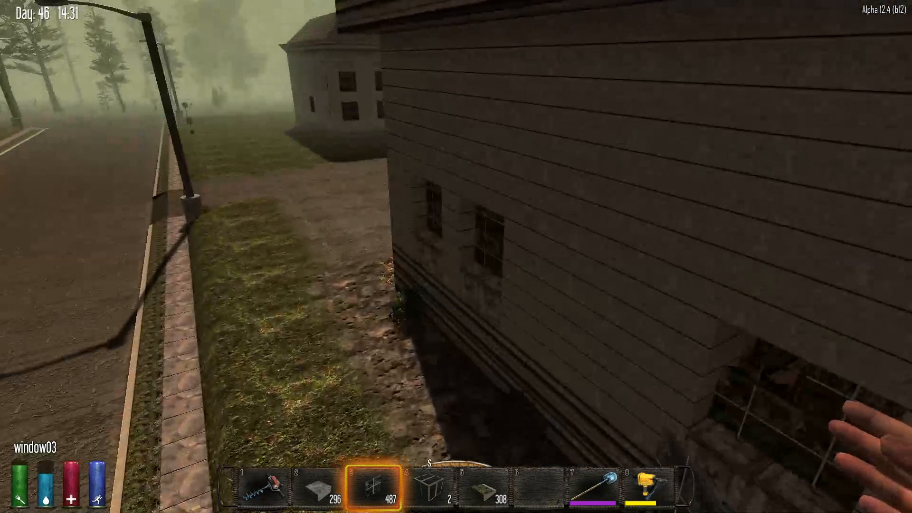
Step: Clear the damaged upper corner of the side wall's window with augerAdmin and fill it with window03
key(1)
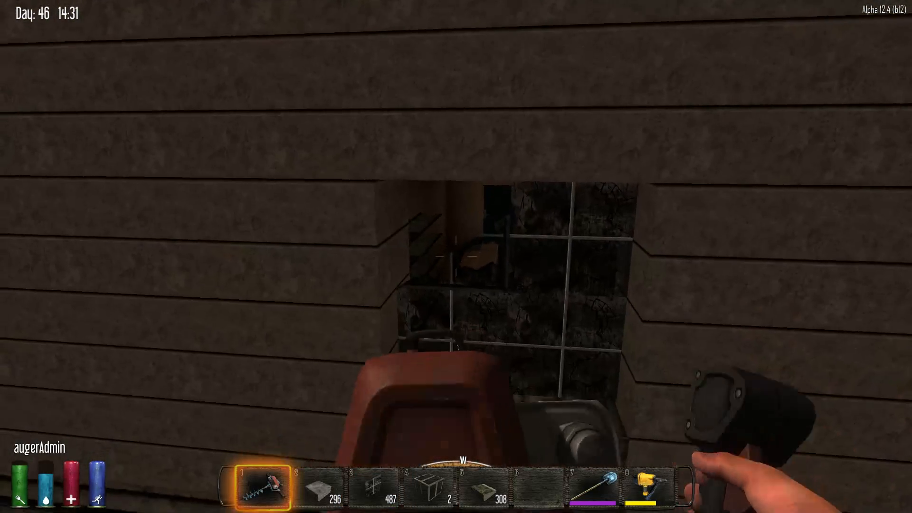
key(w)
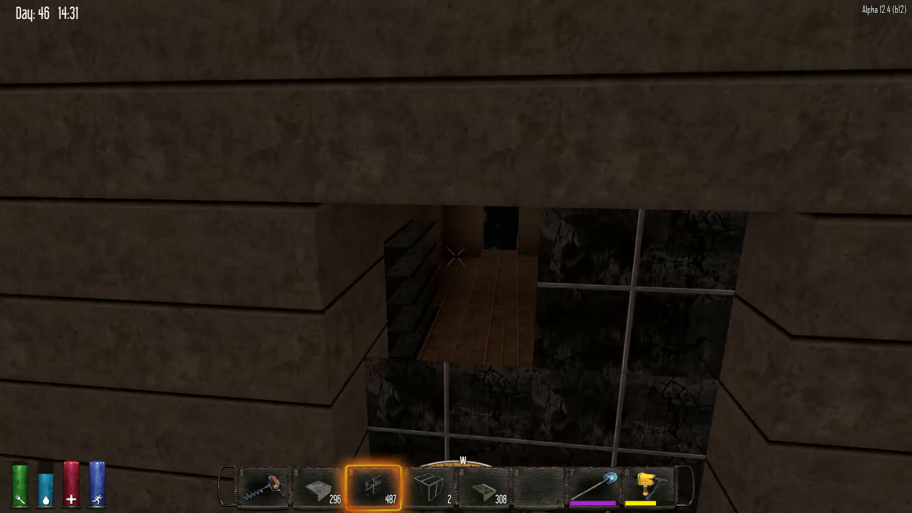
key(s)
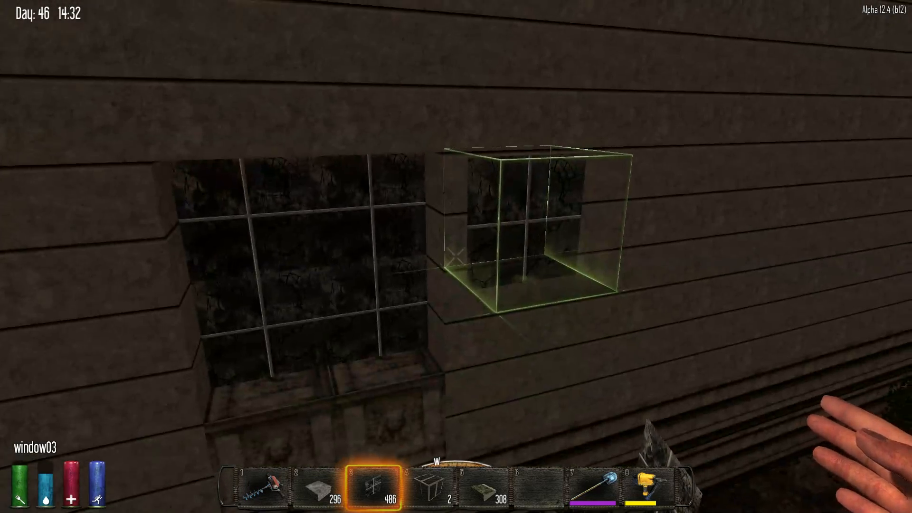
Step: Walk around to the window with a missing sill block, get concreteTrim3 from the creative inventory and place it beside the existing trim
key(w)
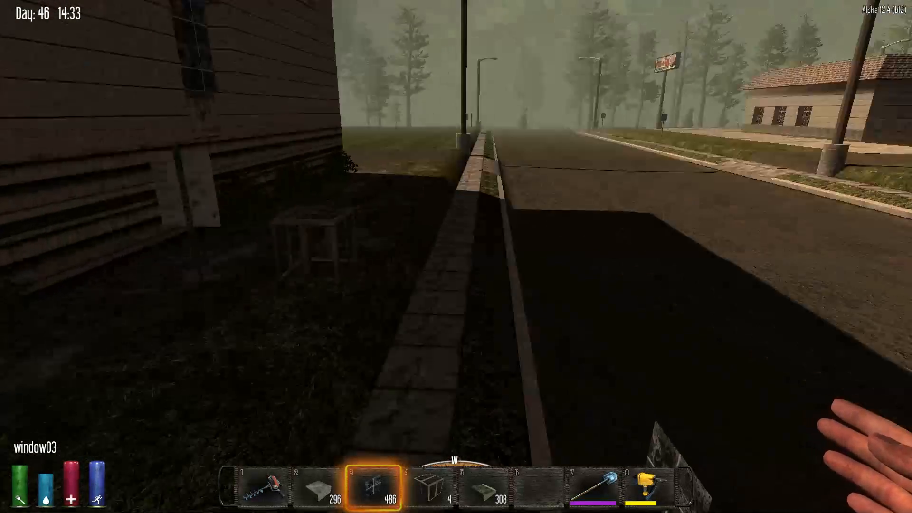
key(w)
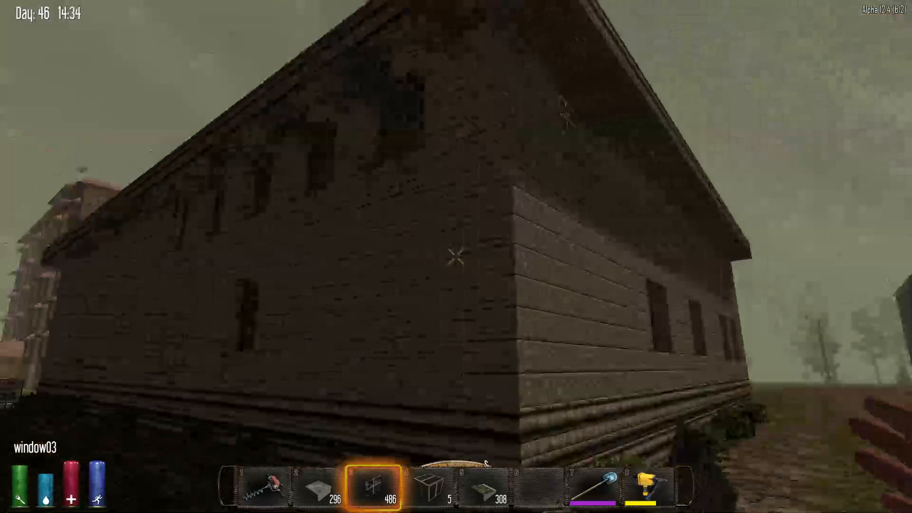
key(w)
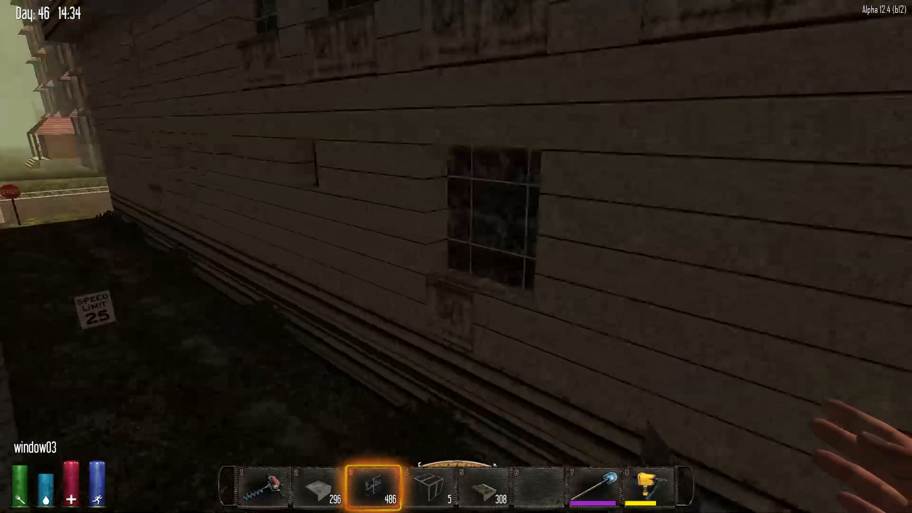
key(w)
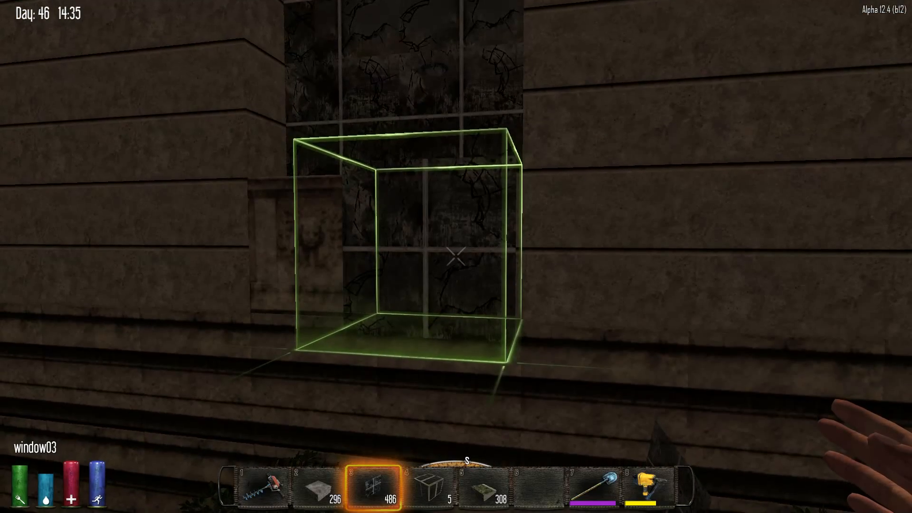
key(a)
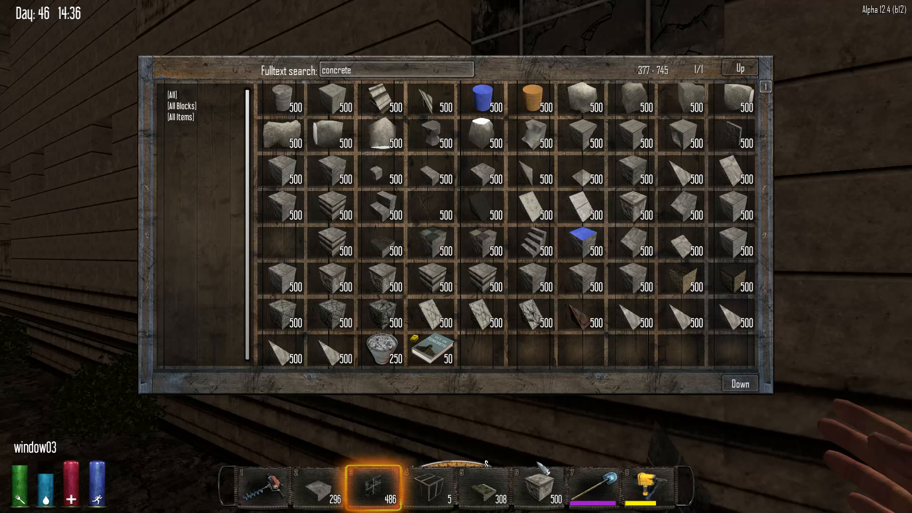
key(Escape)
key(1)
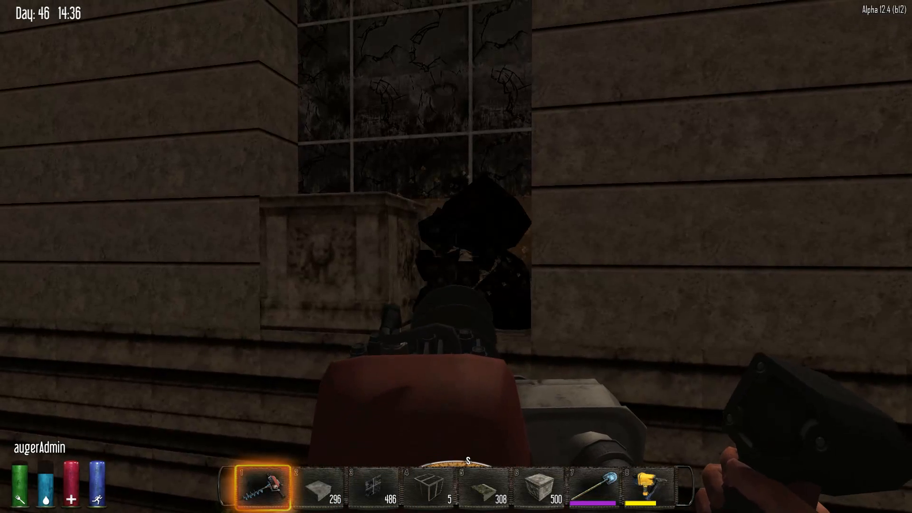
key(6)
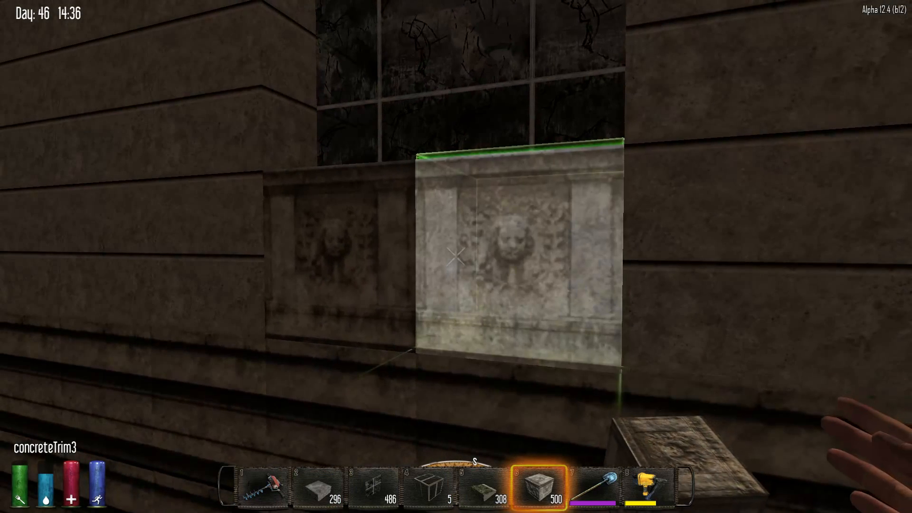
right_click(456, 256)
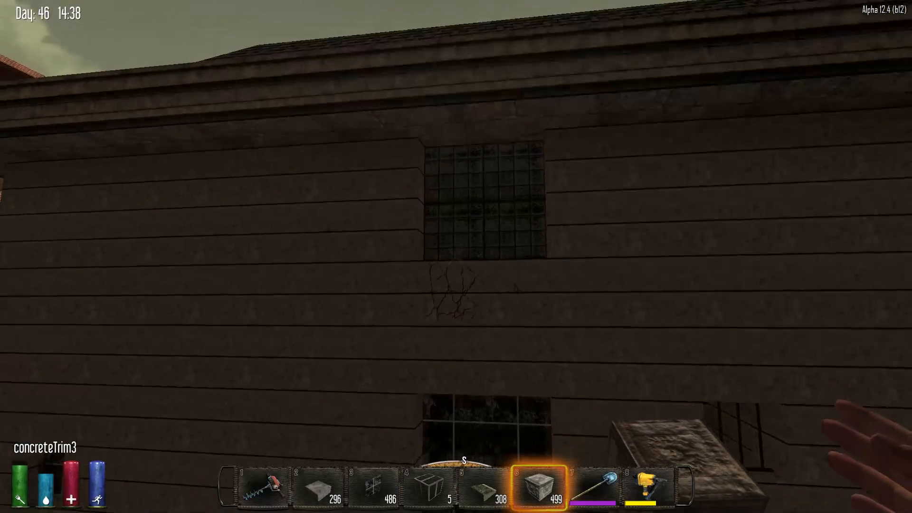
Step: Inspect the cracked wall below the upper glass-block window, equip the Nailgun and go inside the columned building
key(w)
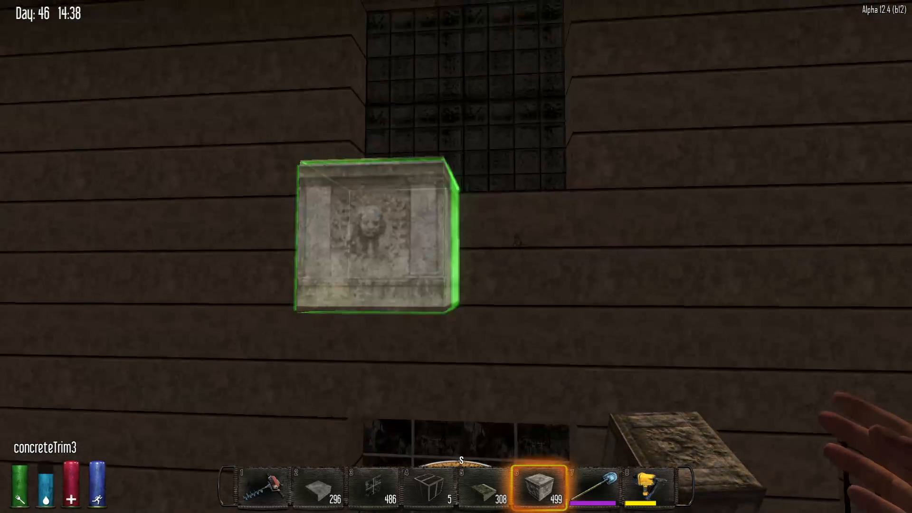
key(1)
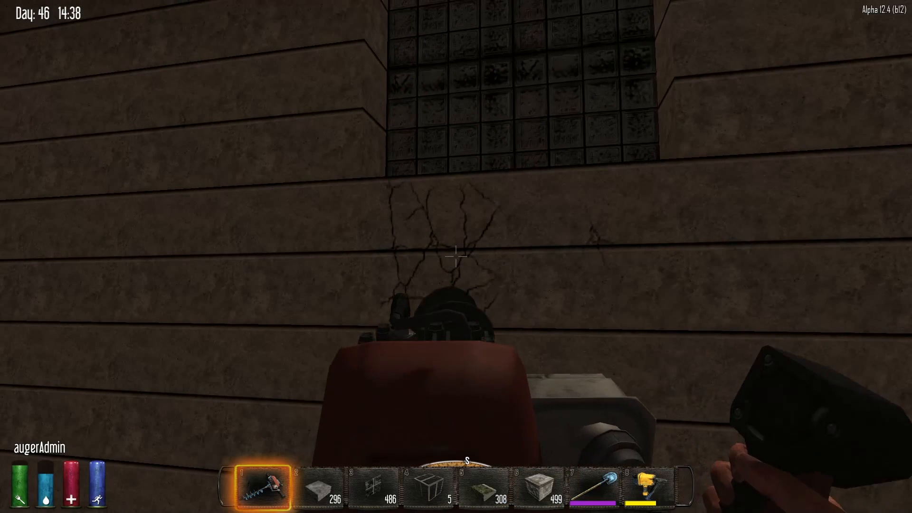
key(8)
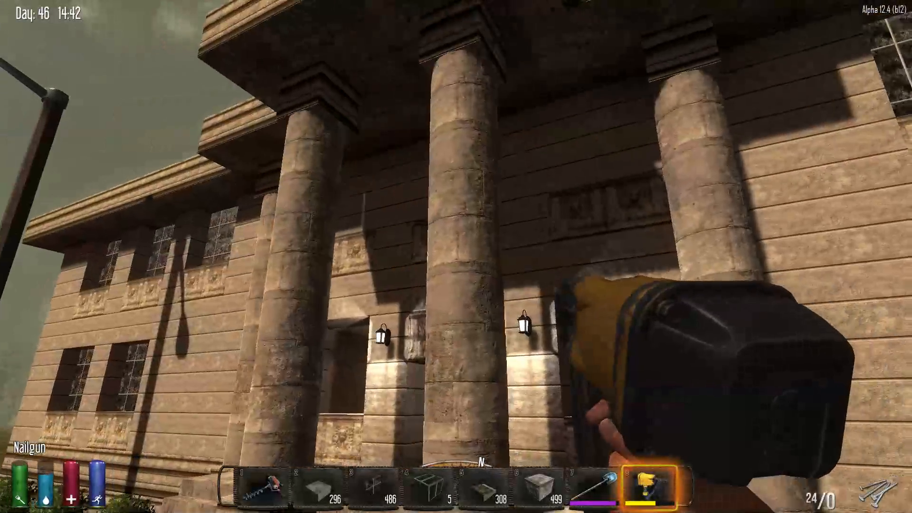
key(w)
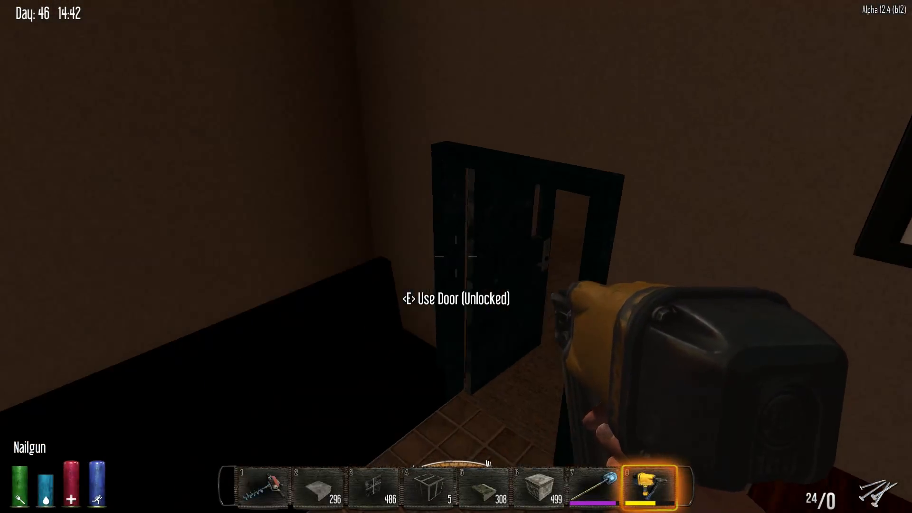
Step: Walk to the upper-floor inner doorway and remove the upper door frame and an adjoining lower wall block with augerAdmin
key(w)
key(w)
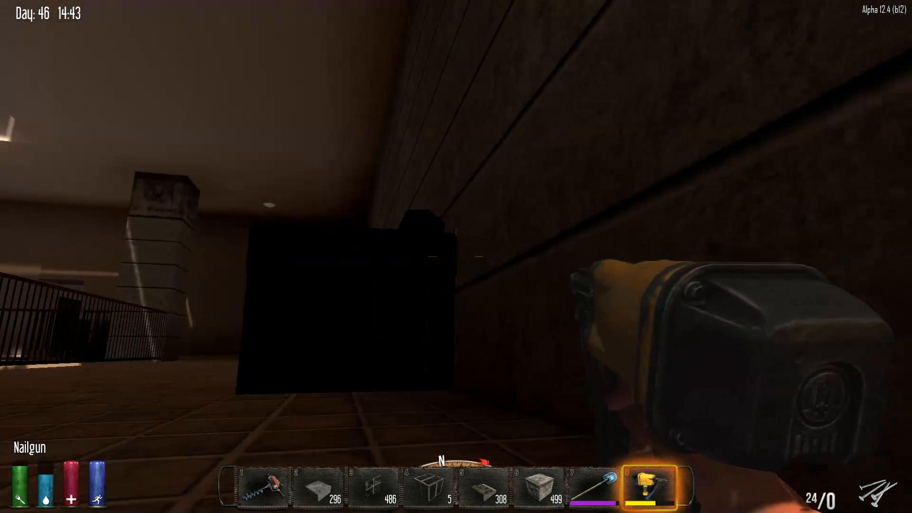
key(w)
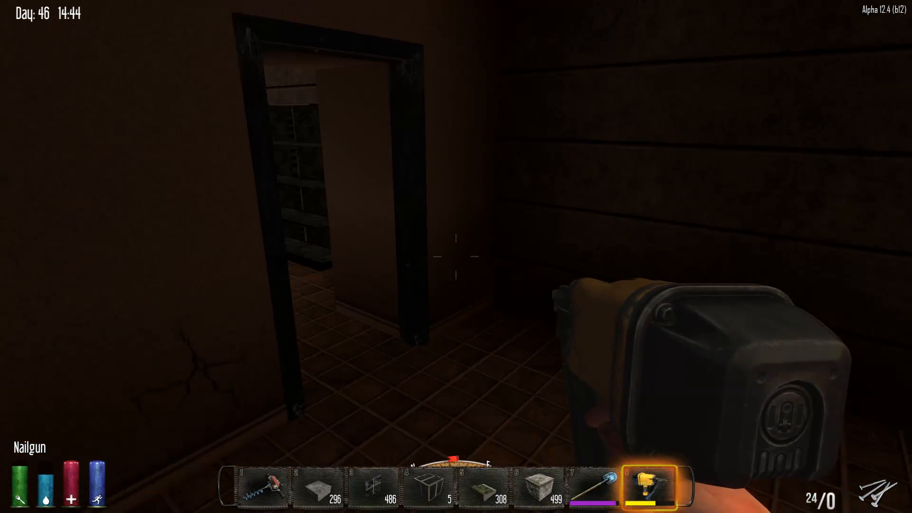
key(1)
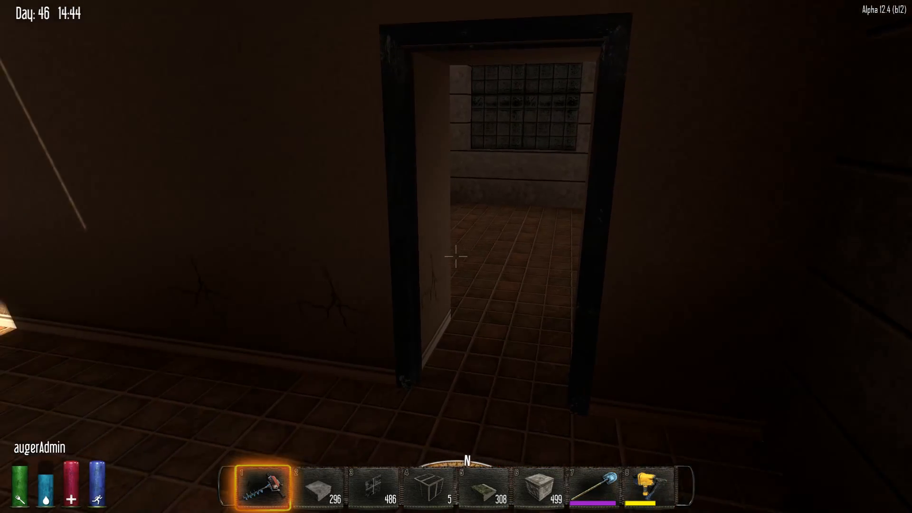
click(456, 256)
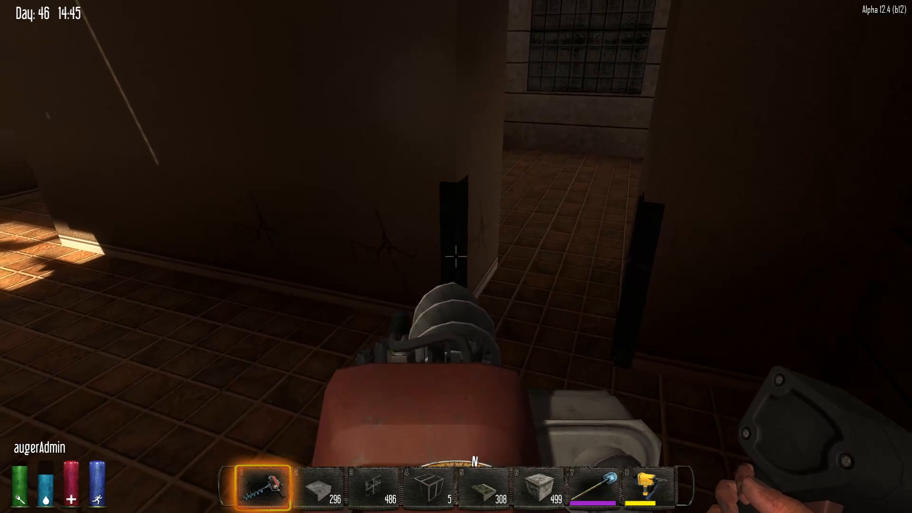
click(456, 256)
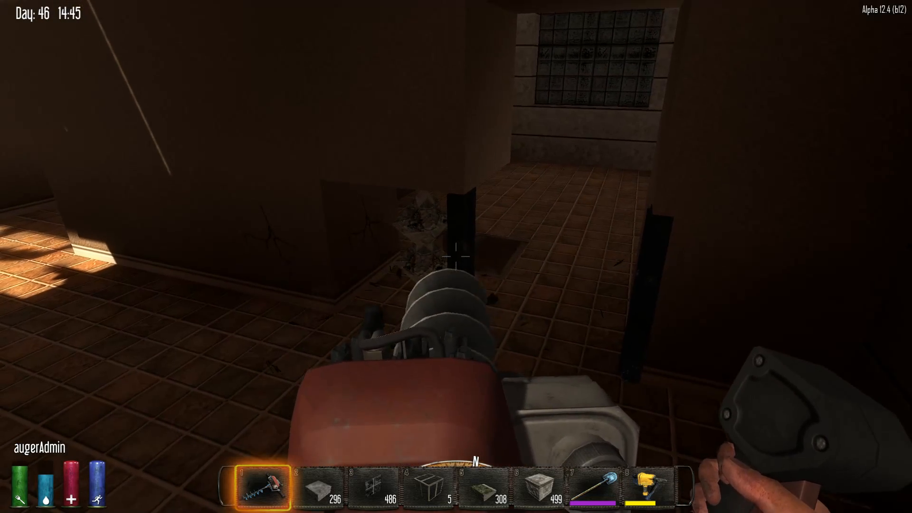
Step: Remove the lower wall block on the other side of the doorway with augerAdmin
key(s)
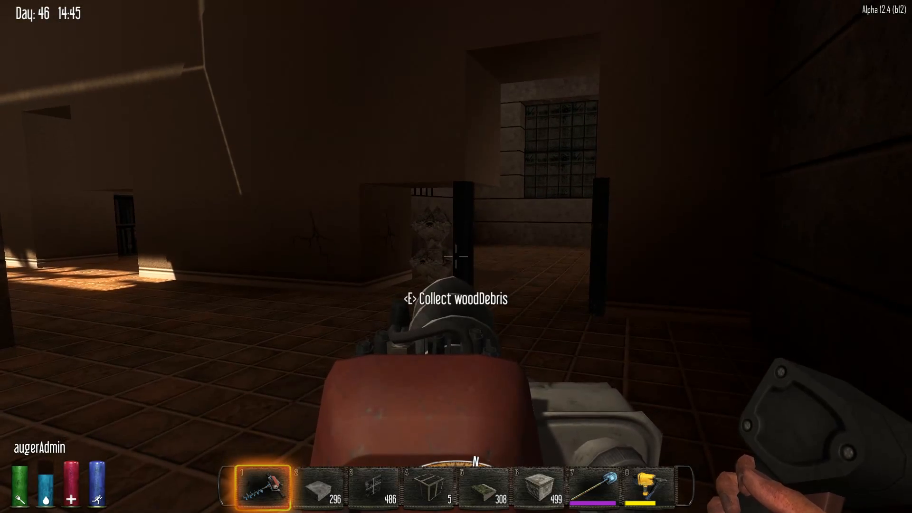
key(a)
click(456, 256)
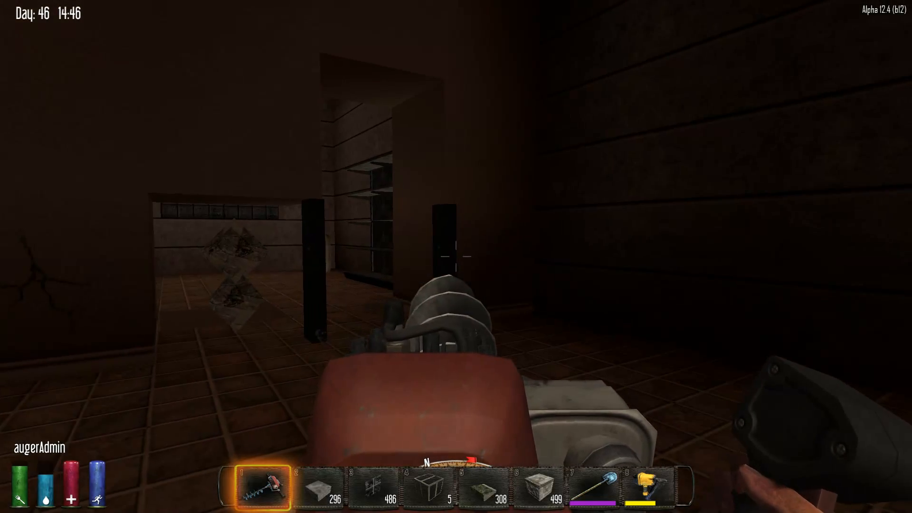
key(d)
key(w)
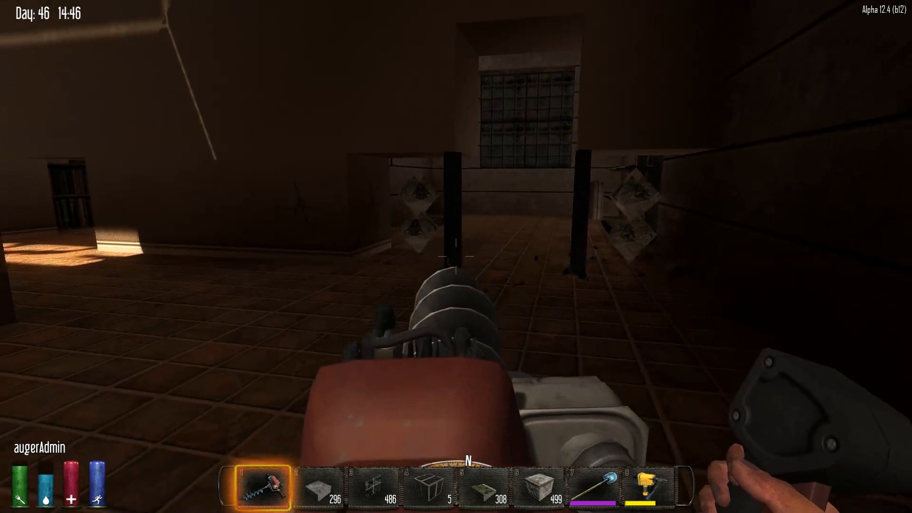
Step: Clear the two remaining door-frame posts from the opened doorway with augerAdmin
key(w)
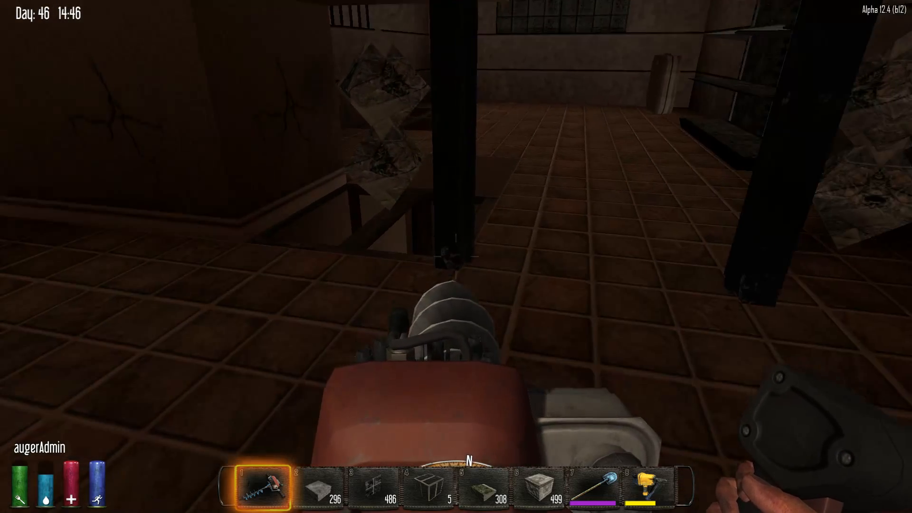
click(456, 257)
key(a)
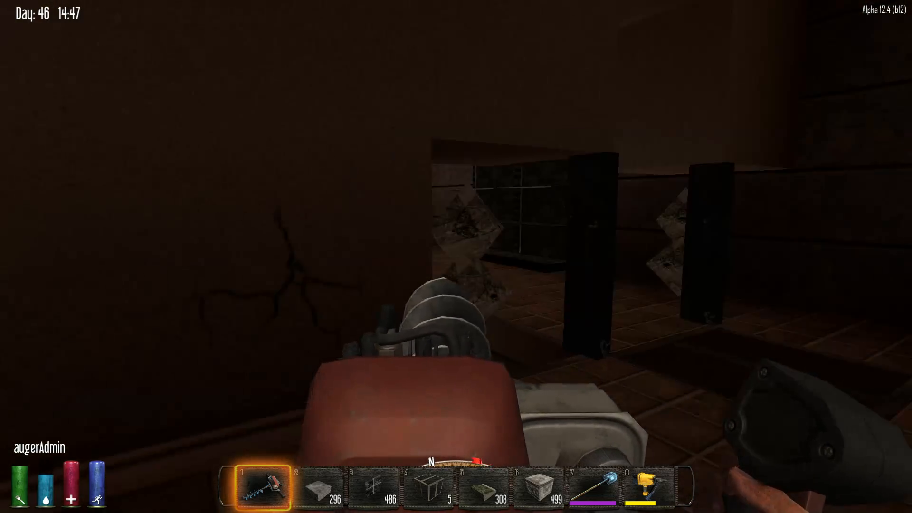
key(a)
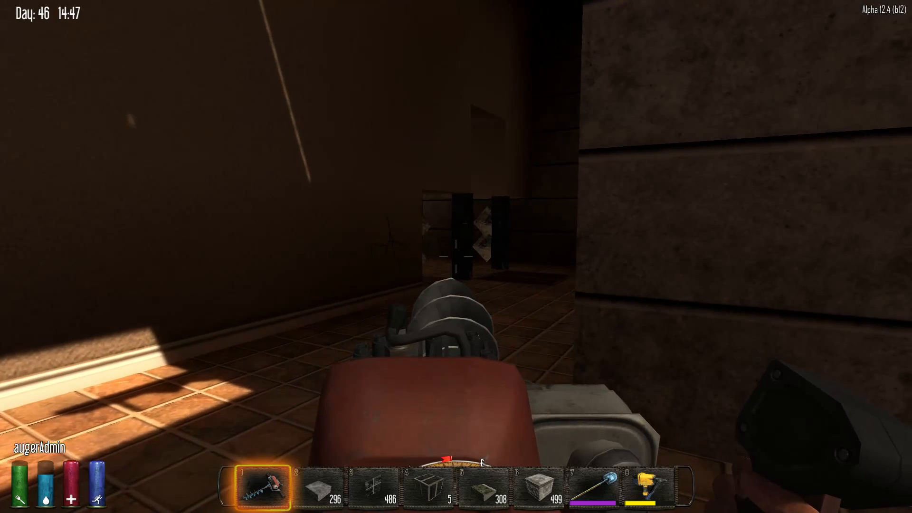
click(456, 256)
key(w)
key(w)
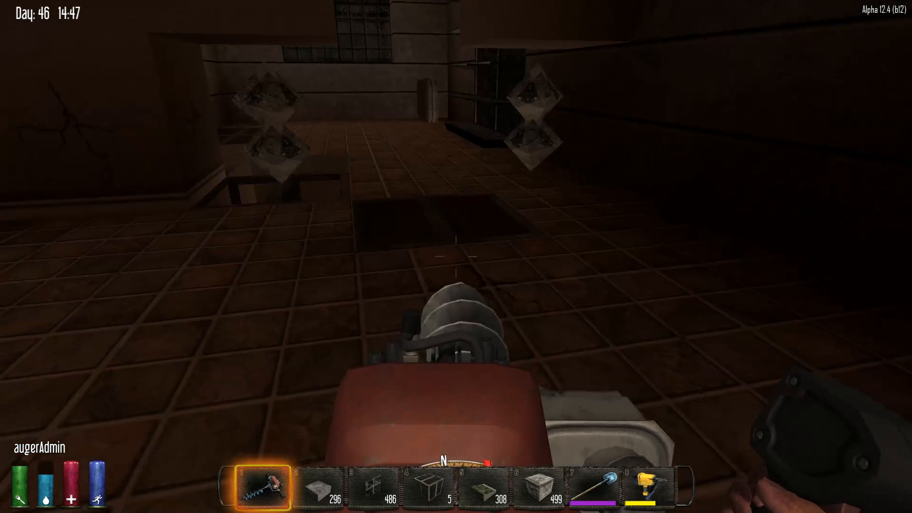
click(456, 257)
key(w)
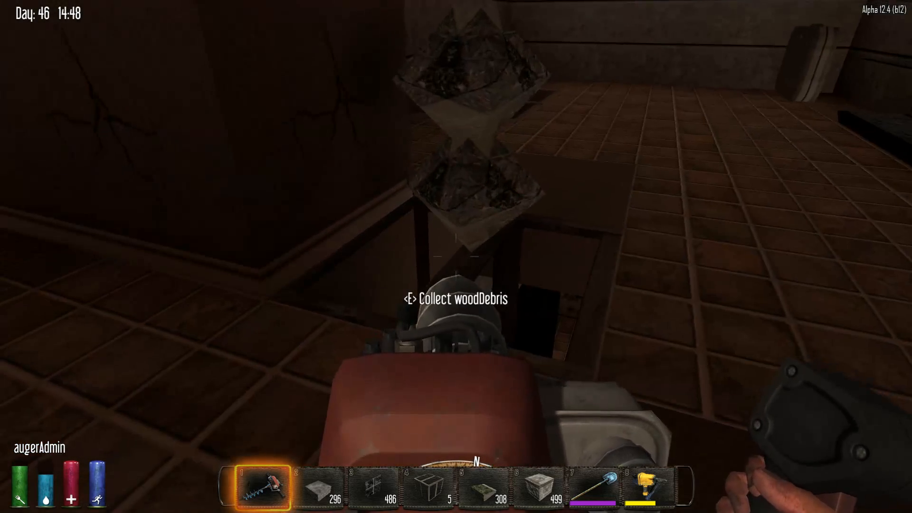
Step: Drill out the tiled floor beside the concrete wall with augerAdmin and equip the Nailgun
key(d)
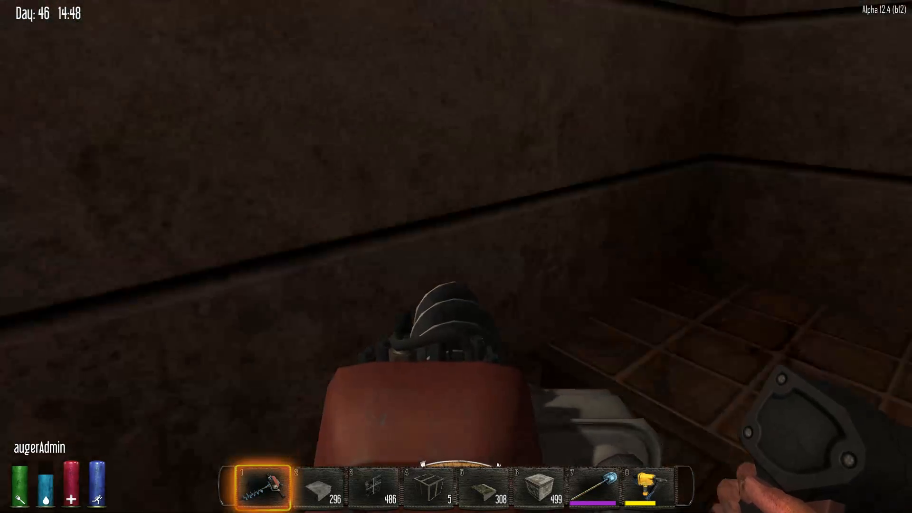
click(456, 257)
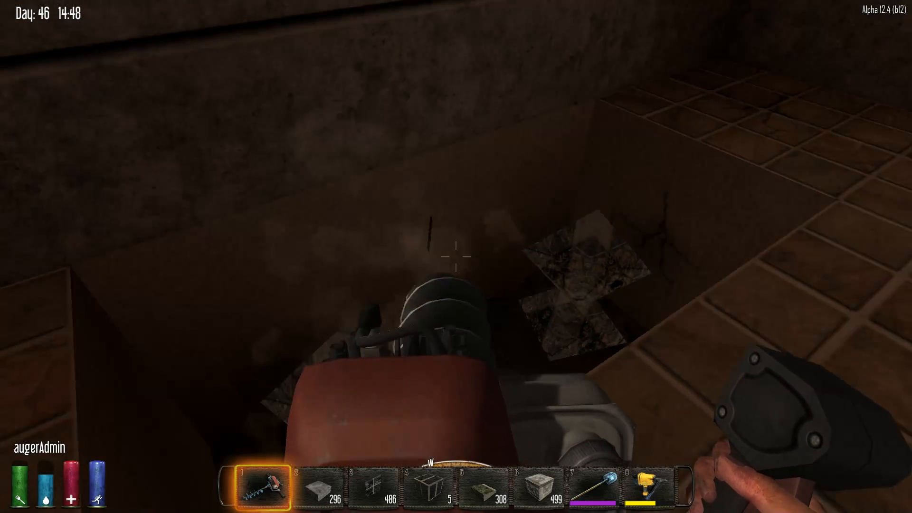
key(5)
key(8)
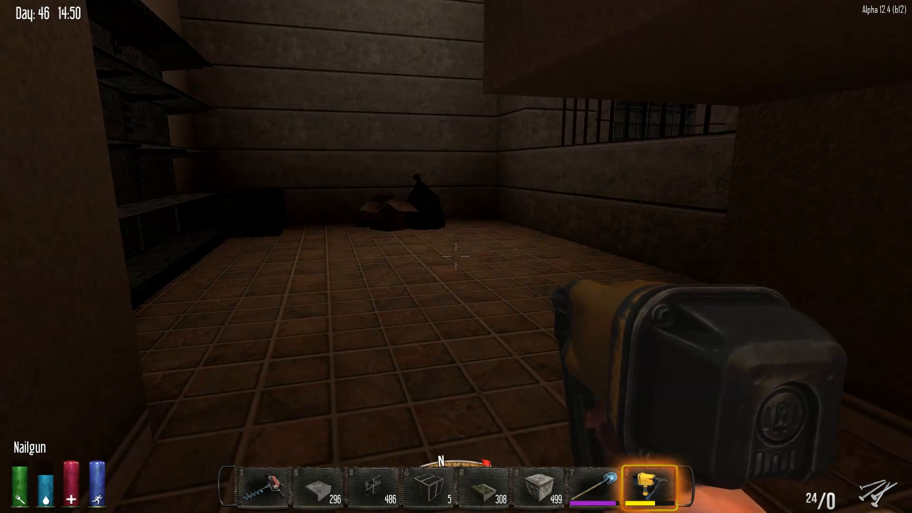
Step: Walk through the shelved storage room and around the railed upper floor, examining the interior walls, windows and railings
key(w)
key(s)
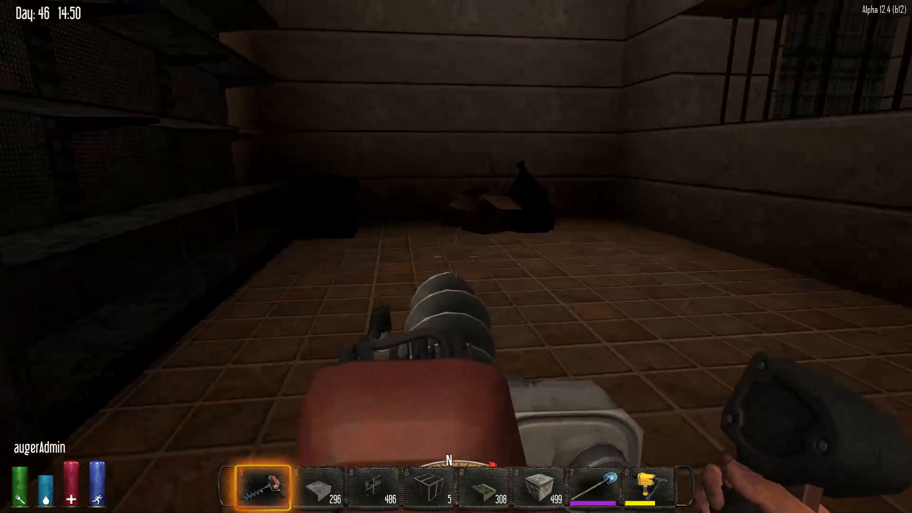
key(w)
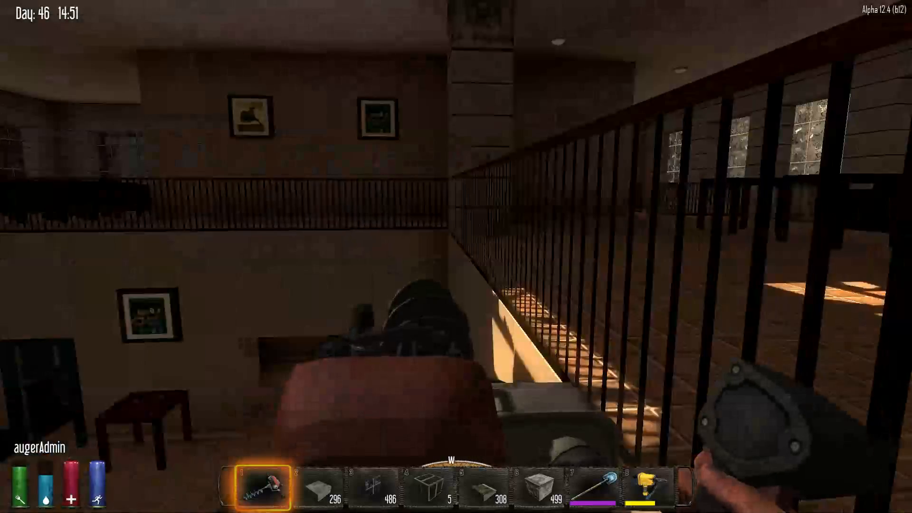
key(w)
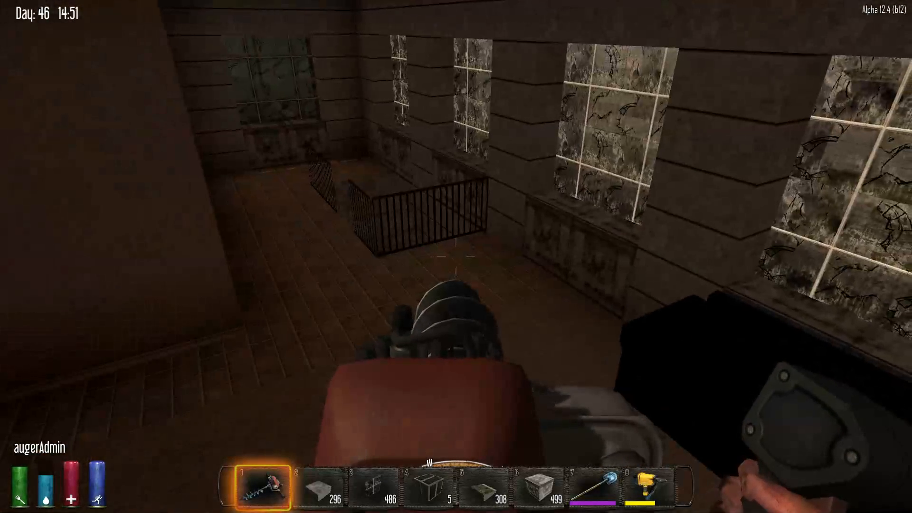
key(w)
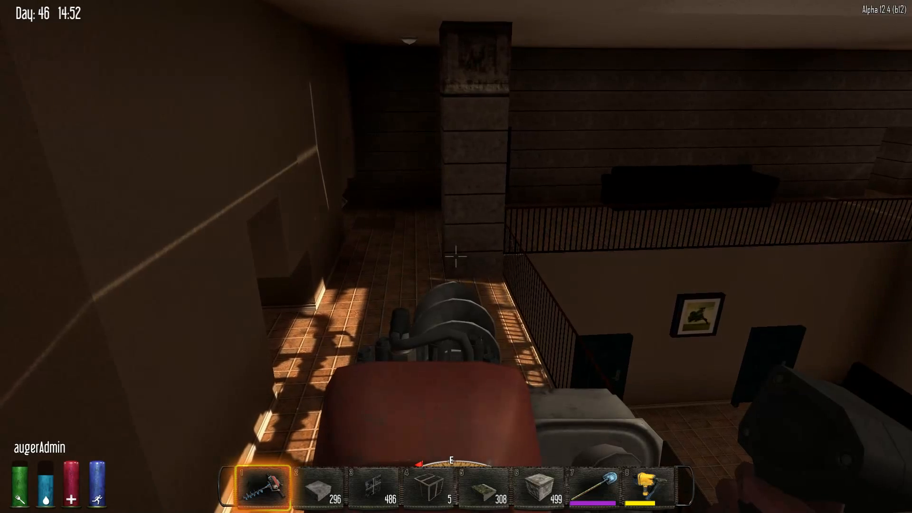
key(w)
Step: Pause the game and switch to the map editor windows
key(Escape)
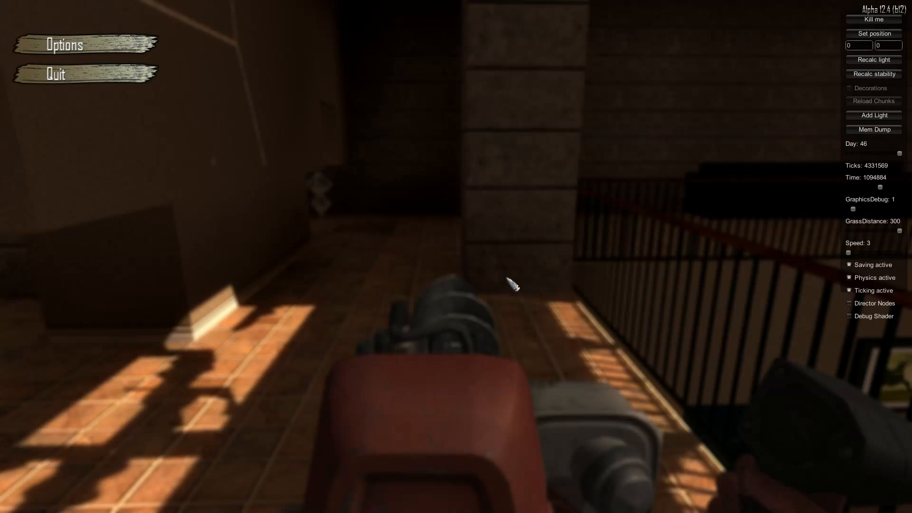
key(alt+Tab)
key(alt+Tab)
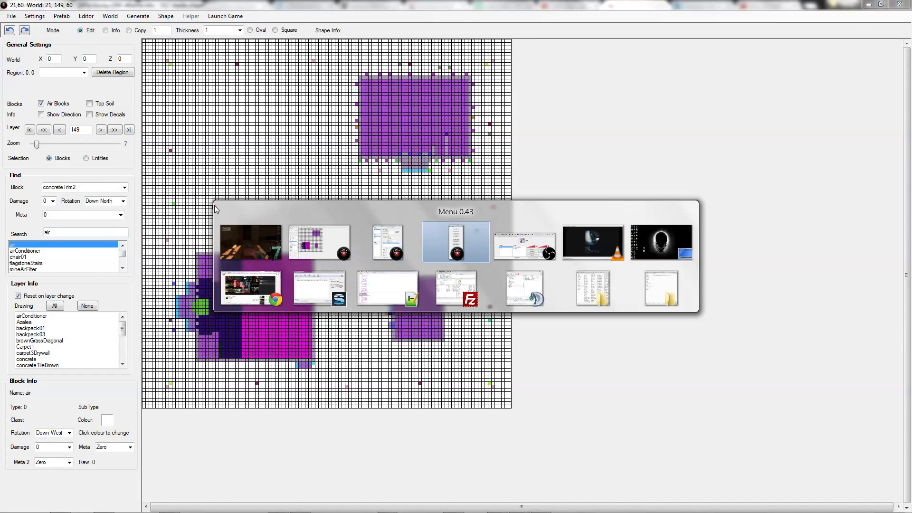